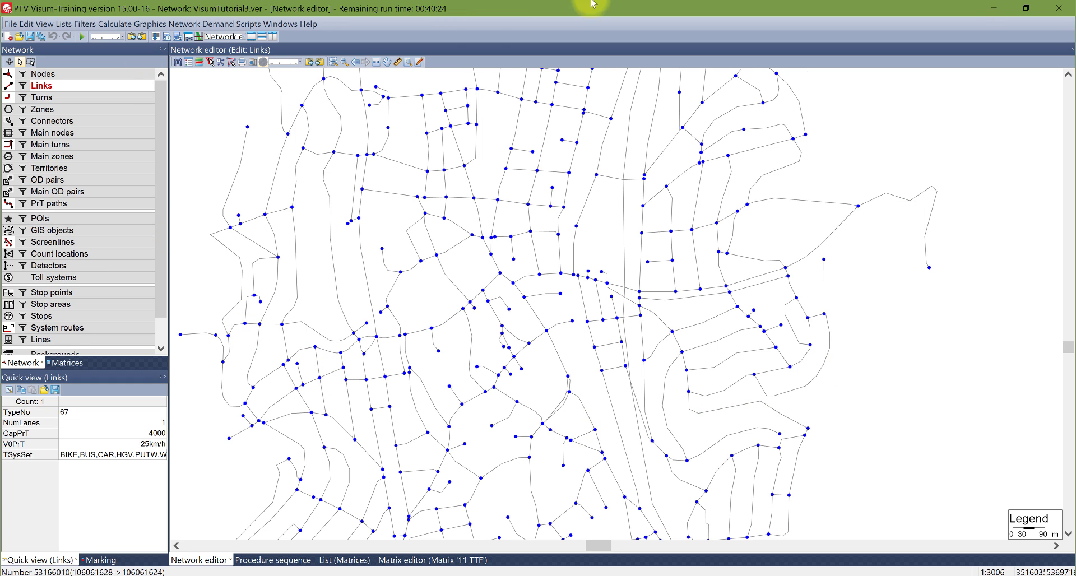
click(828, 345)
click(211, 62)
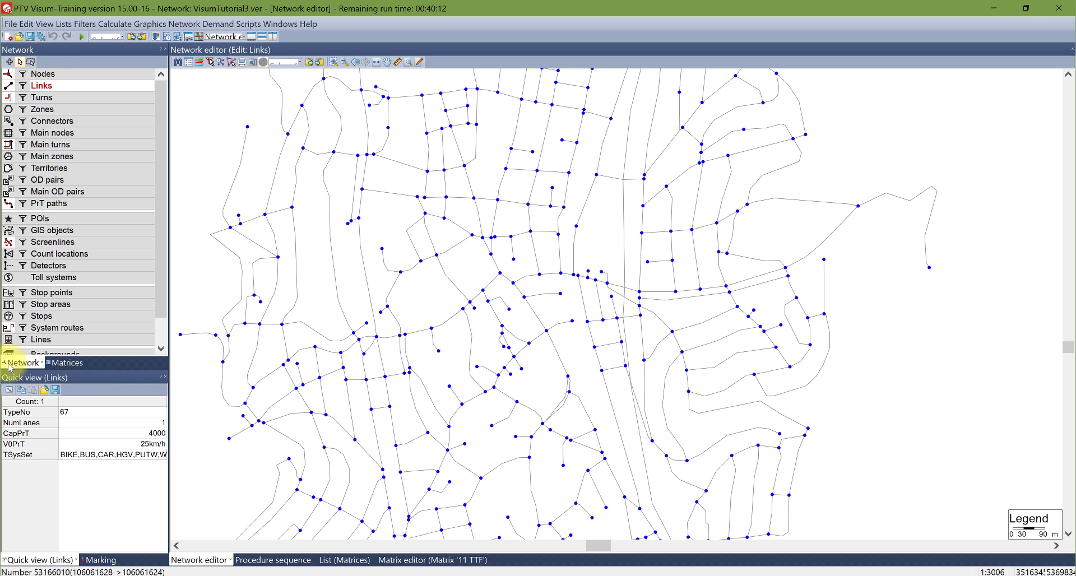
click(64, 362)
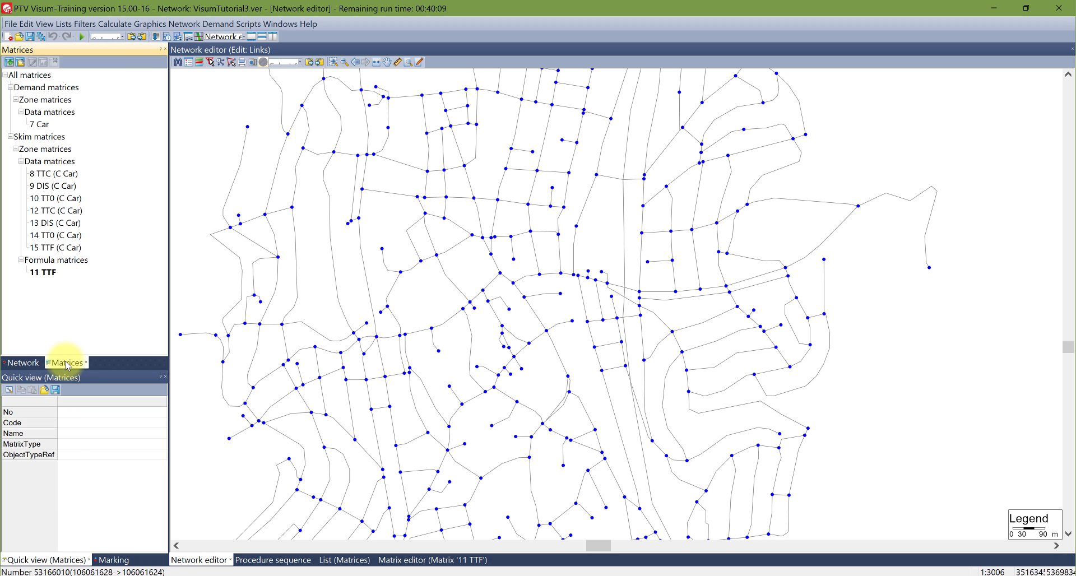
click(37, 364)
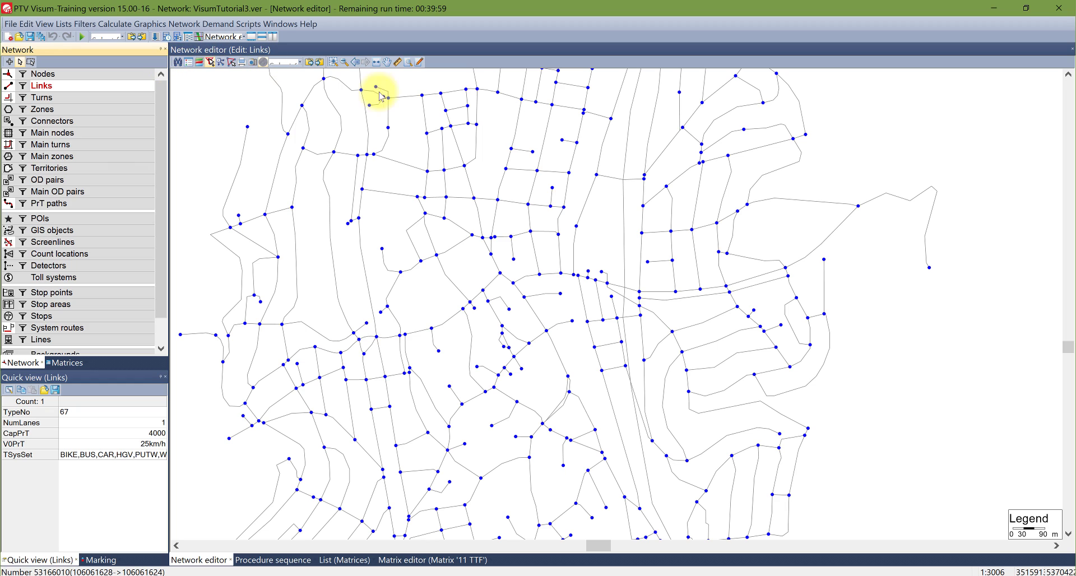
click(178, 66)
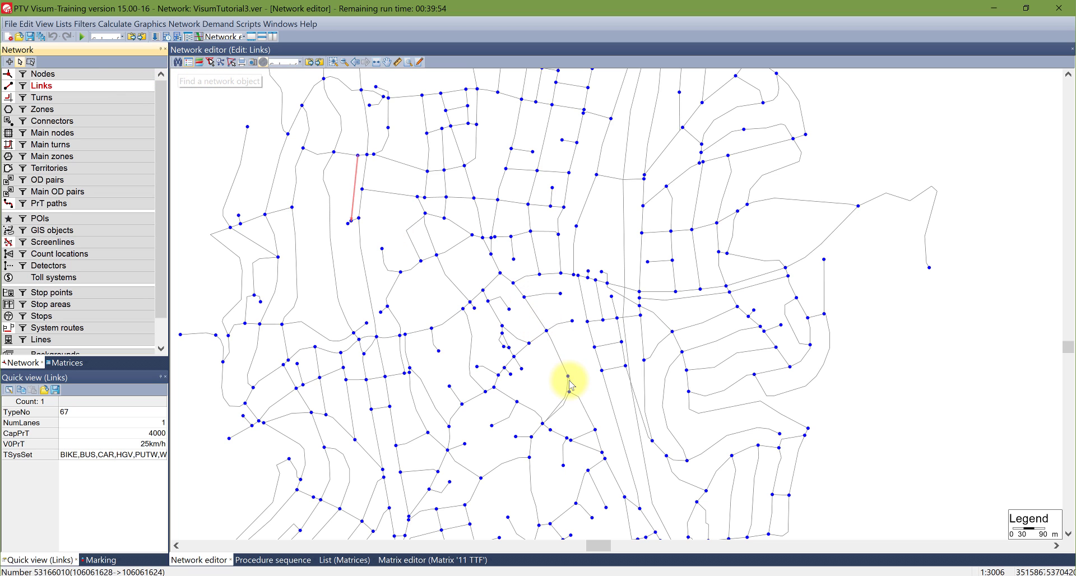
drag(570, 385, 537, 364)
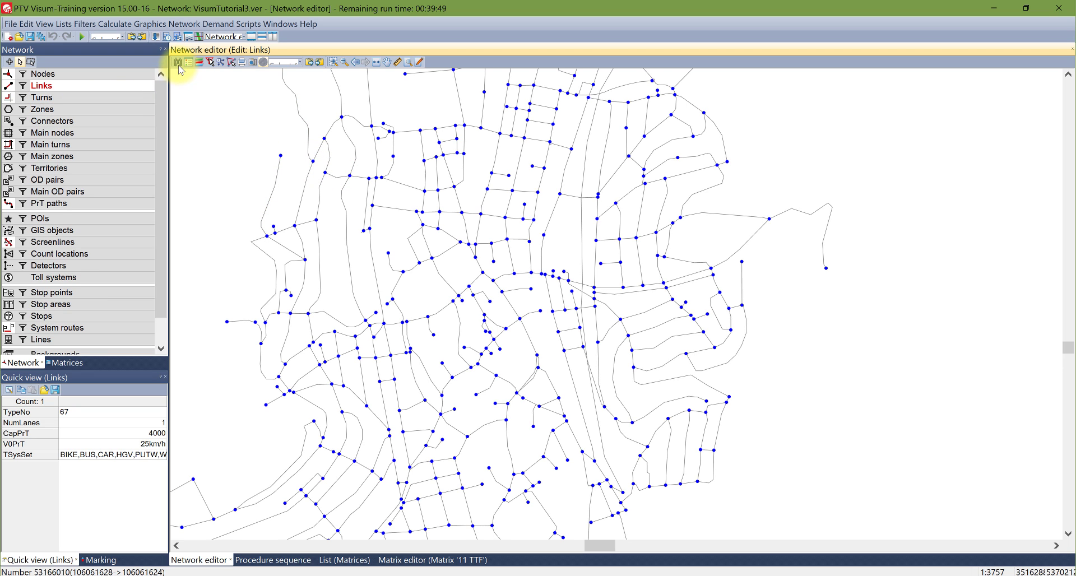
- Open the link search and locate link 53167400 from node 106062585 to node 106062588 in the network
right_click(71, 85)
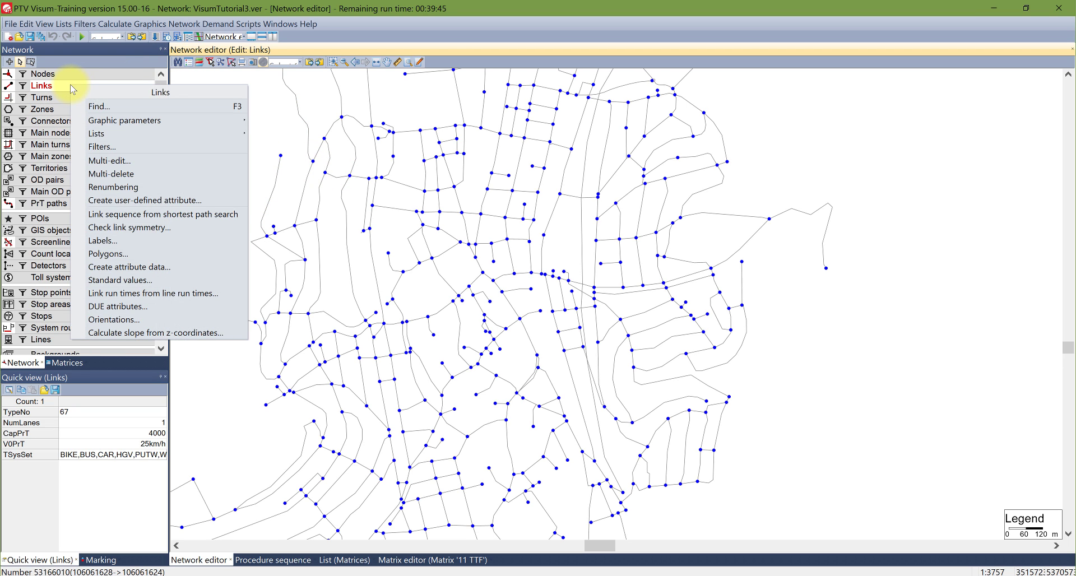
click(96, 107)
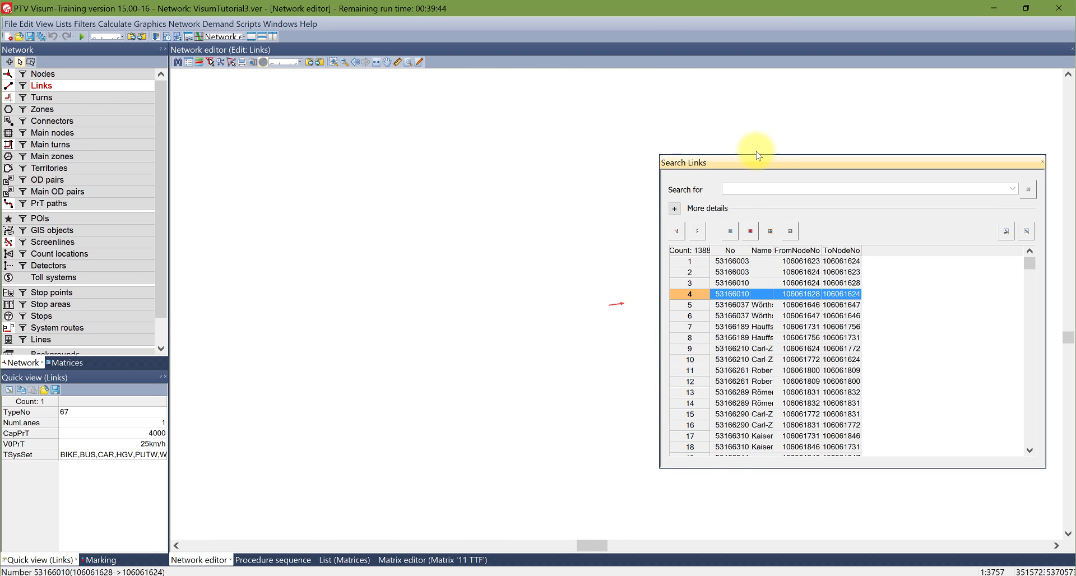
mouse_move(772, 168)
mouse_down()
mouse_move(758, 167)
mouse_move(789, 167)
mouse_up()
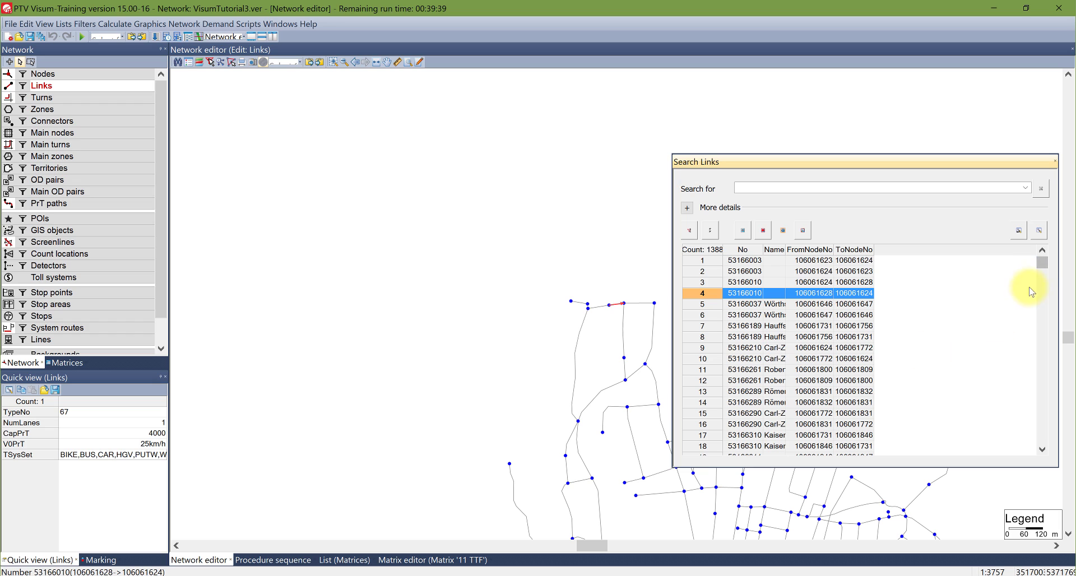
drag(1043, 262, 1040, 374)
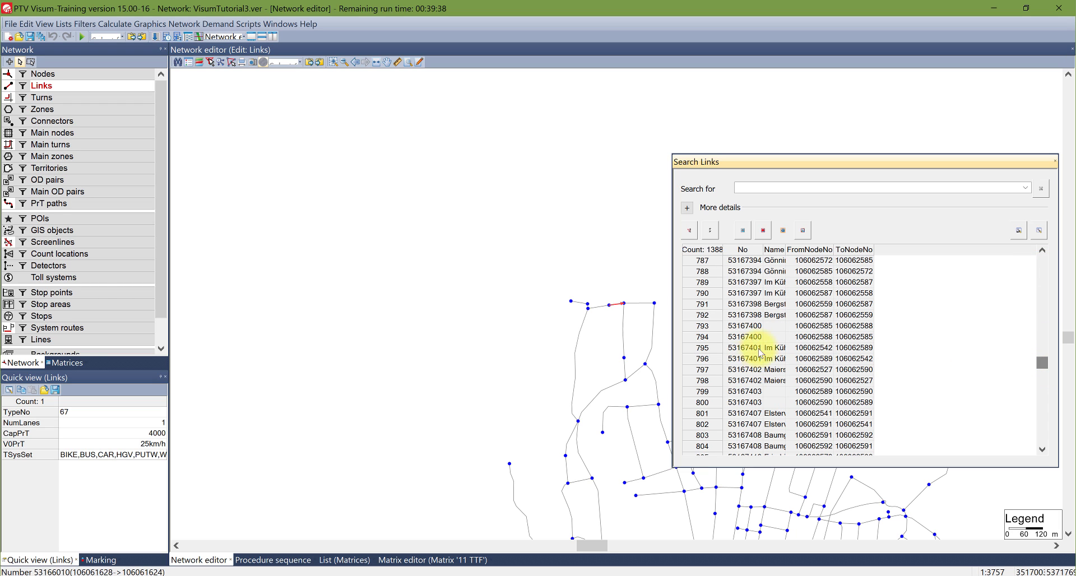
click(702, 329)
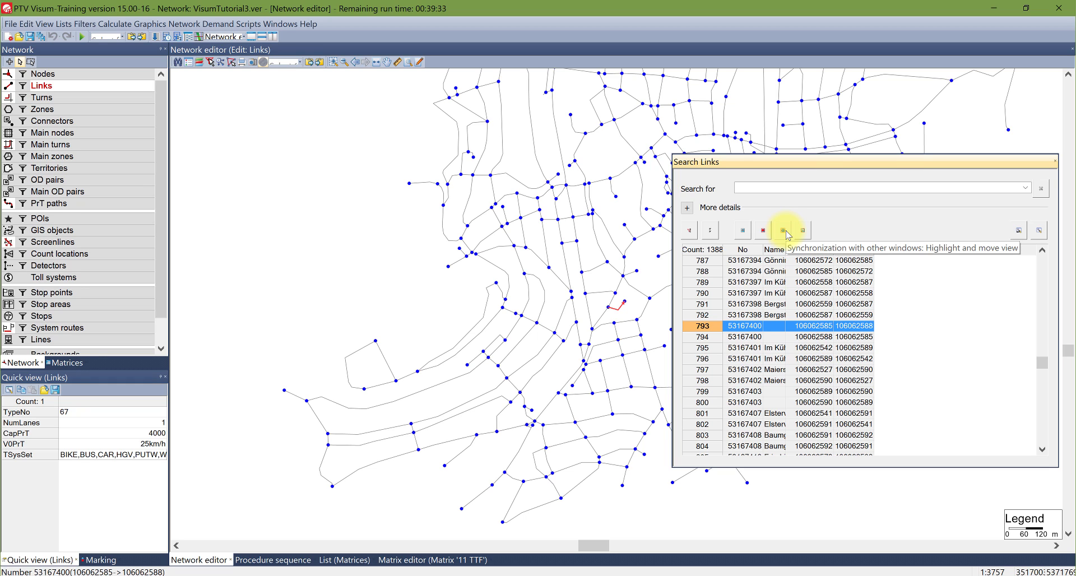
- Check the entries of links 53167401 and 53167402 in the link search list
click(709, 349)
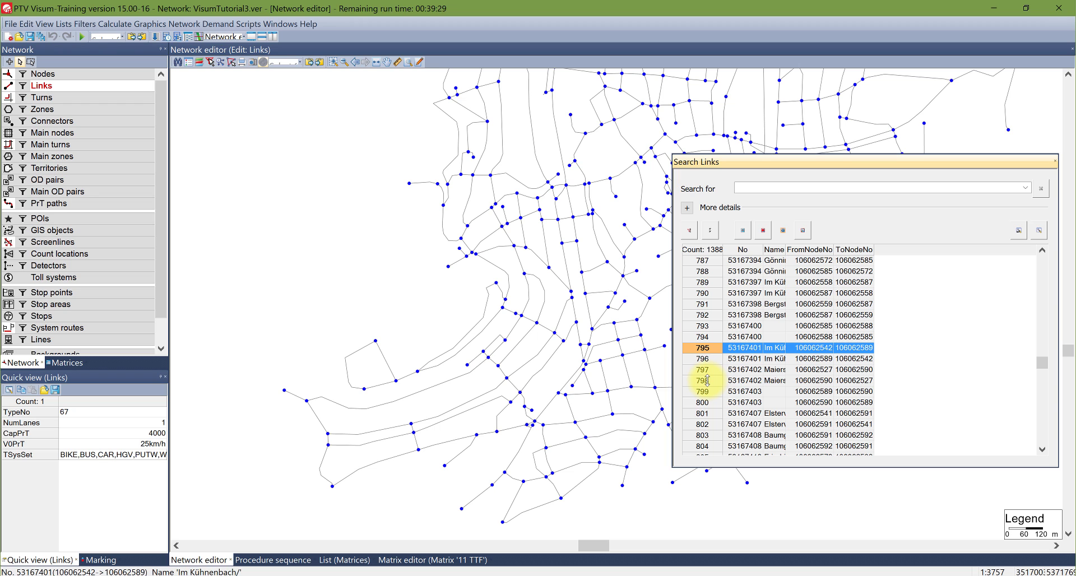
click(707, 380)
click(704, 369)
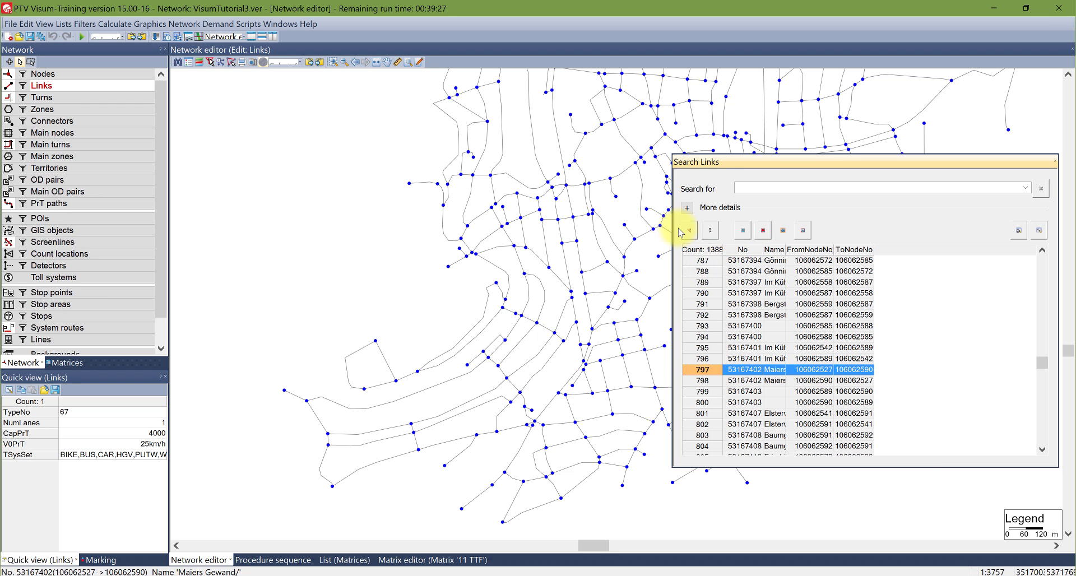
- Zoom the network view to link 53167397 from node 106062558 to node 106062587, and close the link search
drag(696, 160, 641, 165)
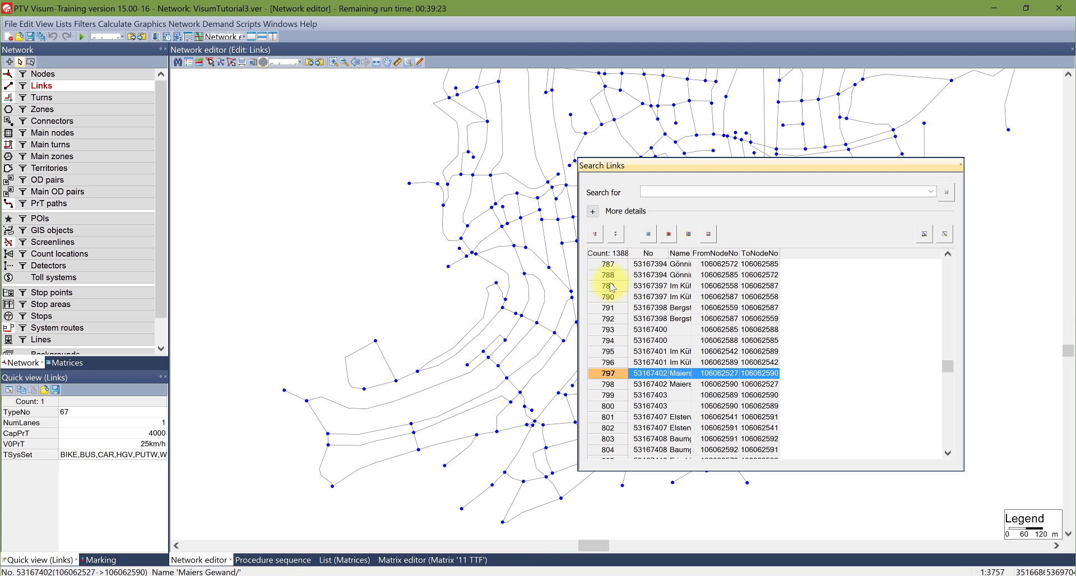
click(617, 285)
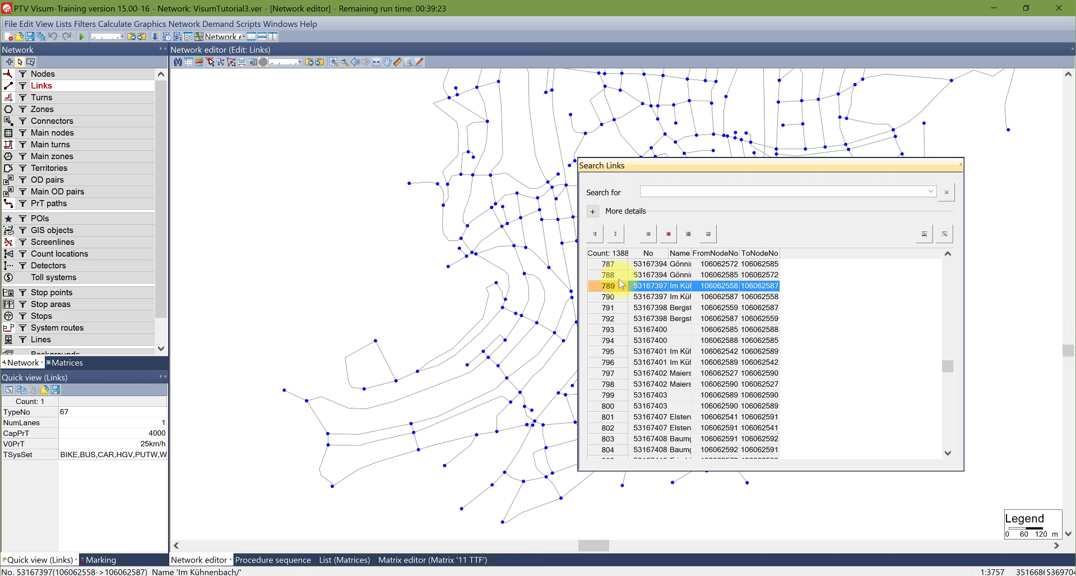
click(708, 235)
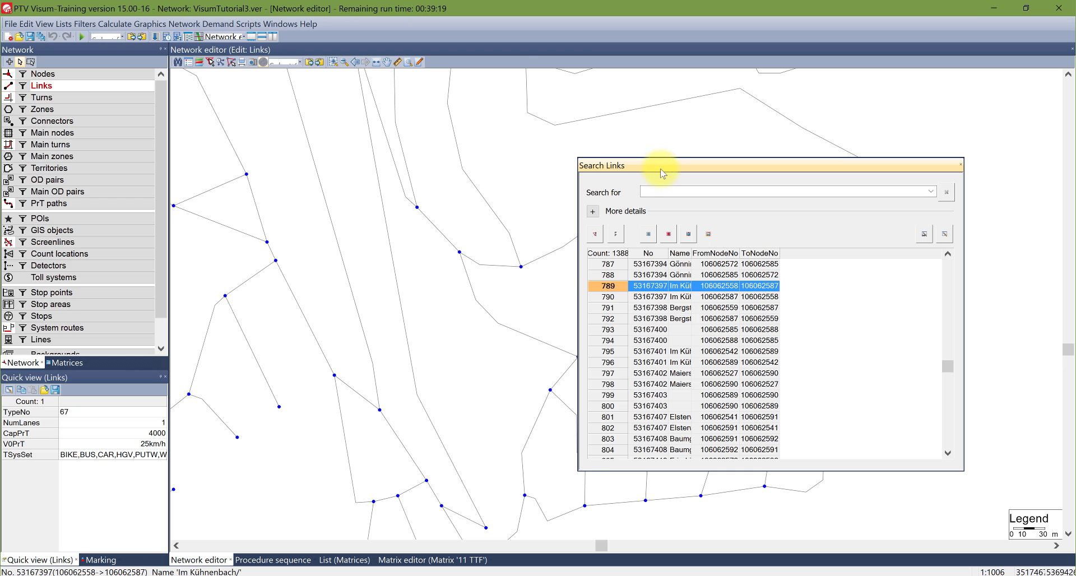
mouse_move(663, 159)
mouse_down()
mouse_move(797, 305)
mouse_move(824, 386)
mouse_move(896, 429)
mouse_move(697, 412)
mouse_move(648, 155)
mouse_up()
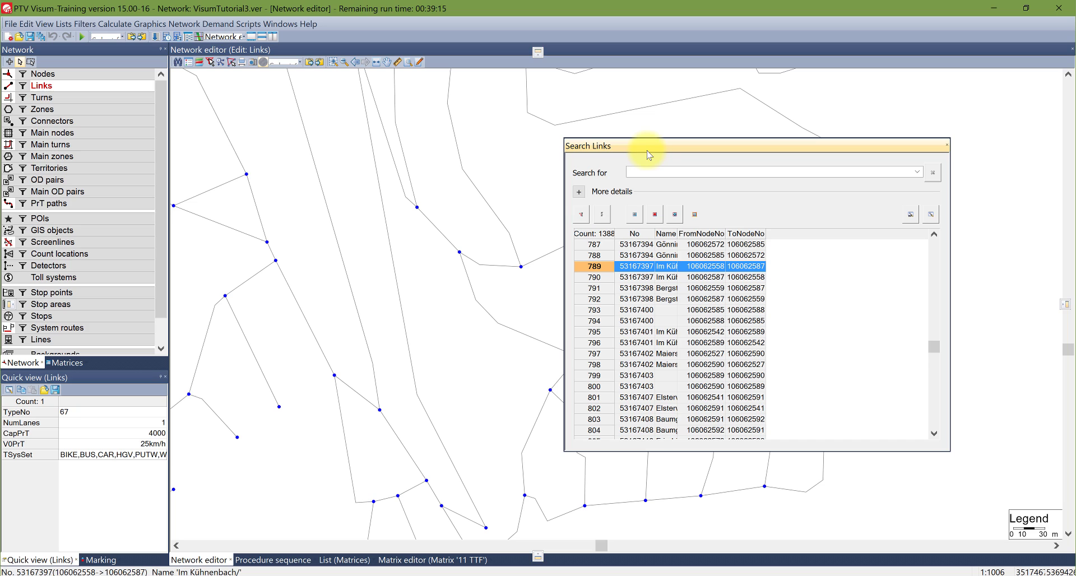
click(946, 147)
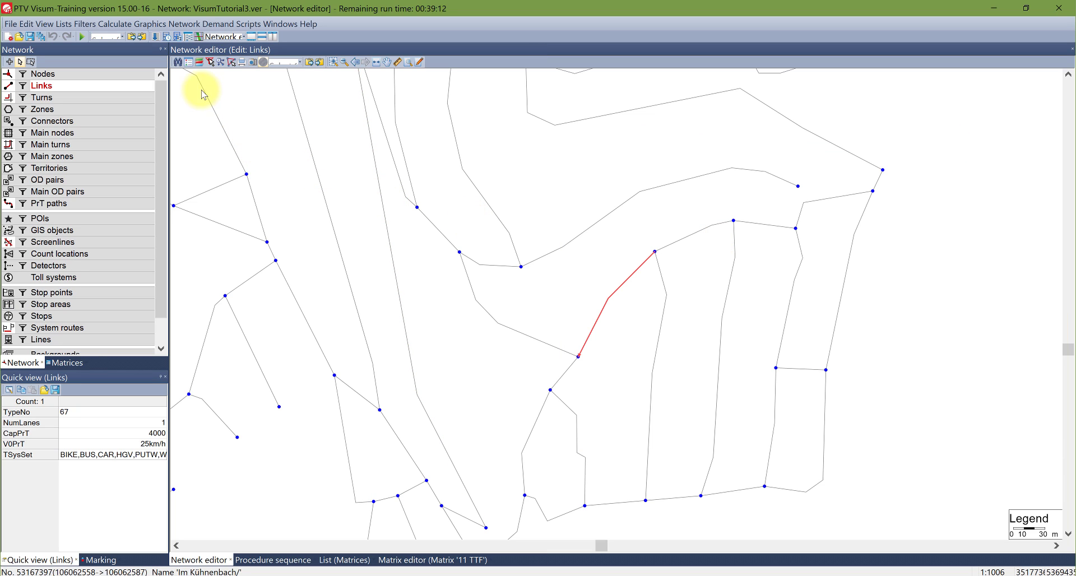
- Replace the 2D display item with Links in the network legend and preview the legend on the map
click(178, 62)
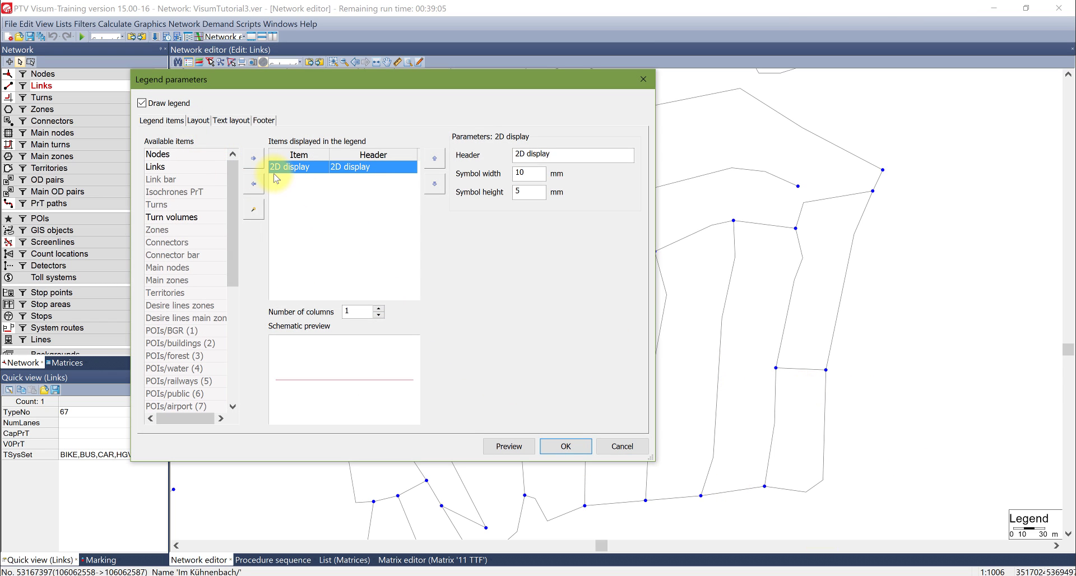
click(192, 167)
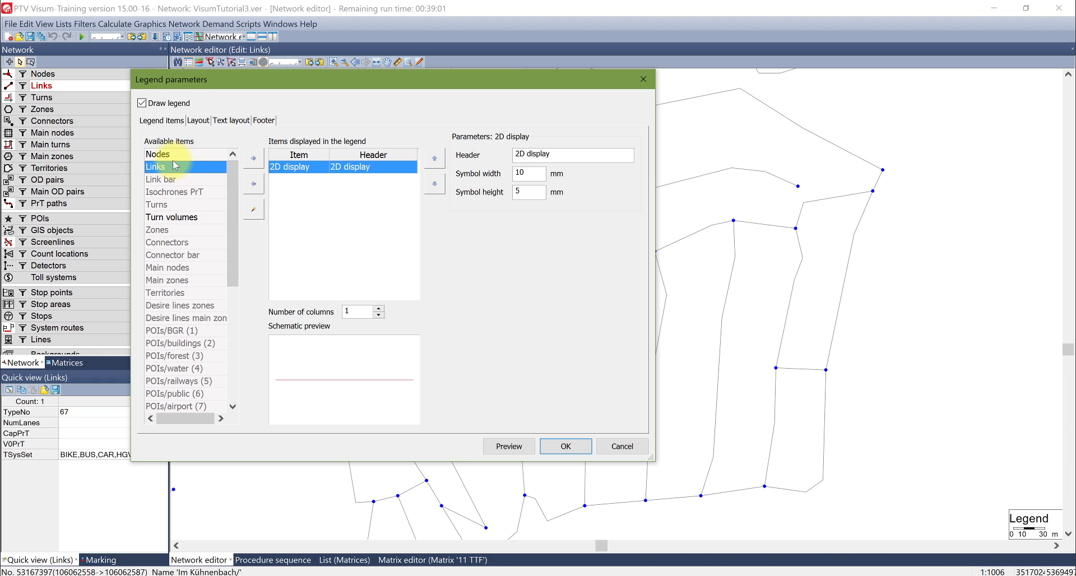
click(253, 158)
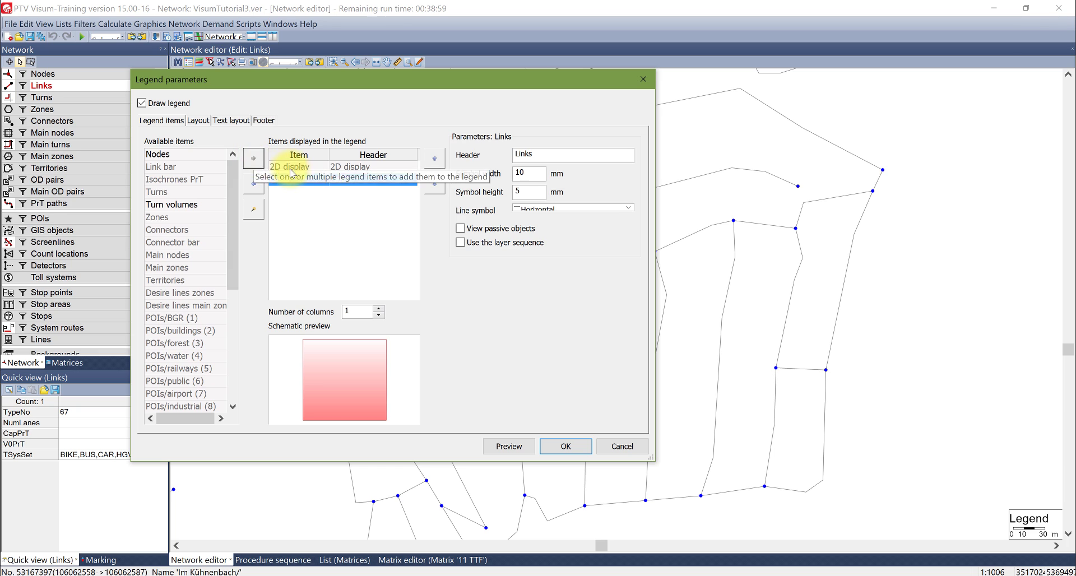
click(290, 167)
click(253, 183)
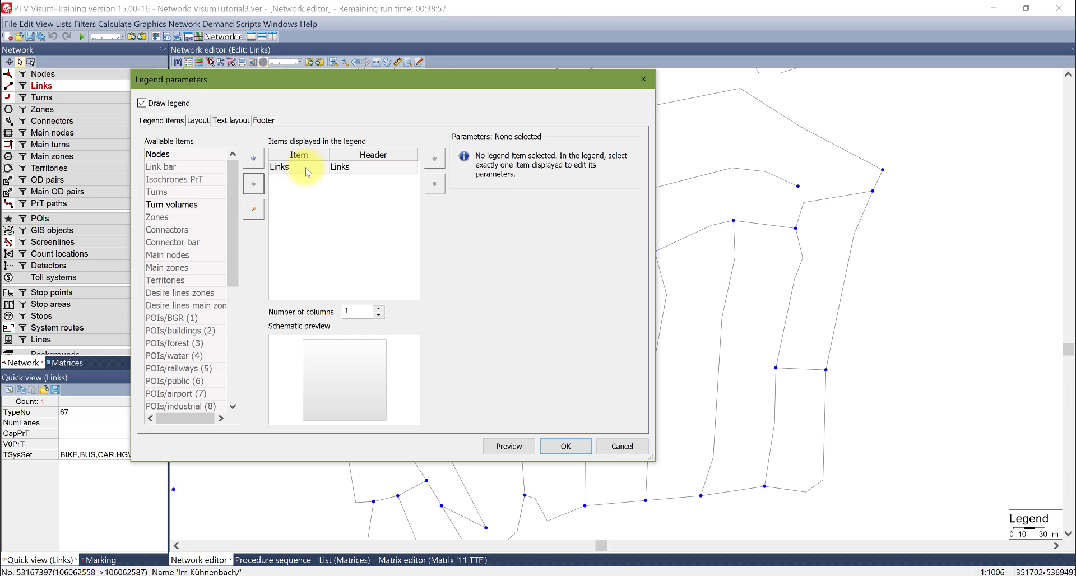
click(509, 446)
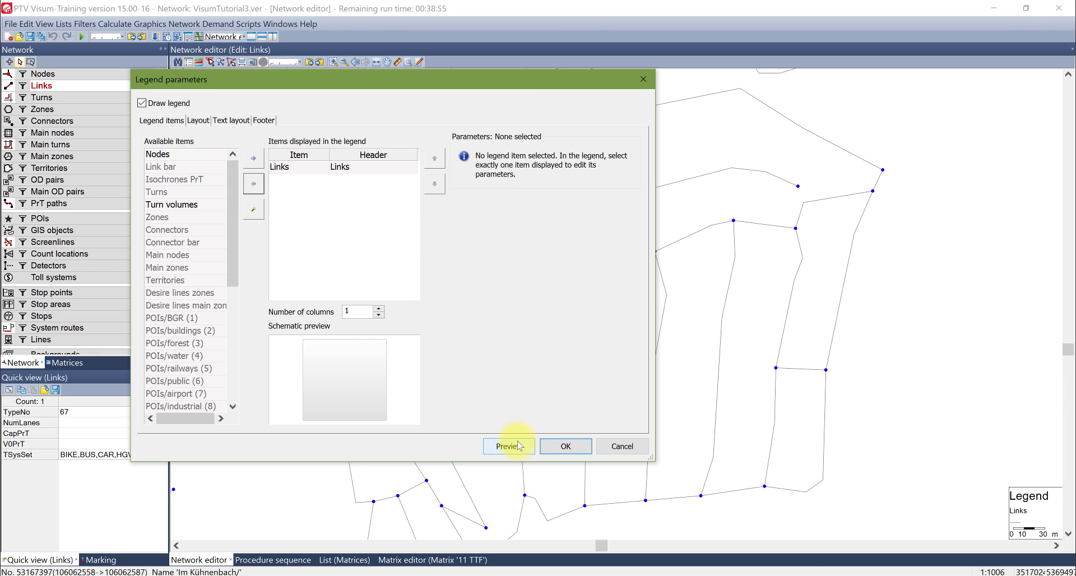
- Set the Links legend item's header to "Roadway Network" with a symbol width of 15 mm and height of 10 mm, and preview it
click(282, 171)
drag(555, 157, 462, 158)
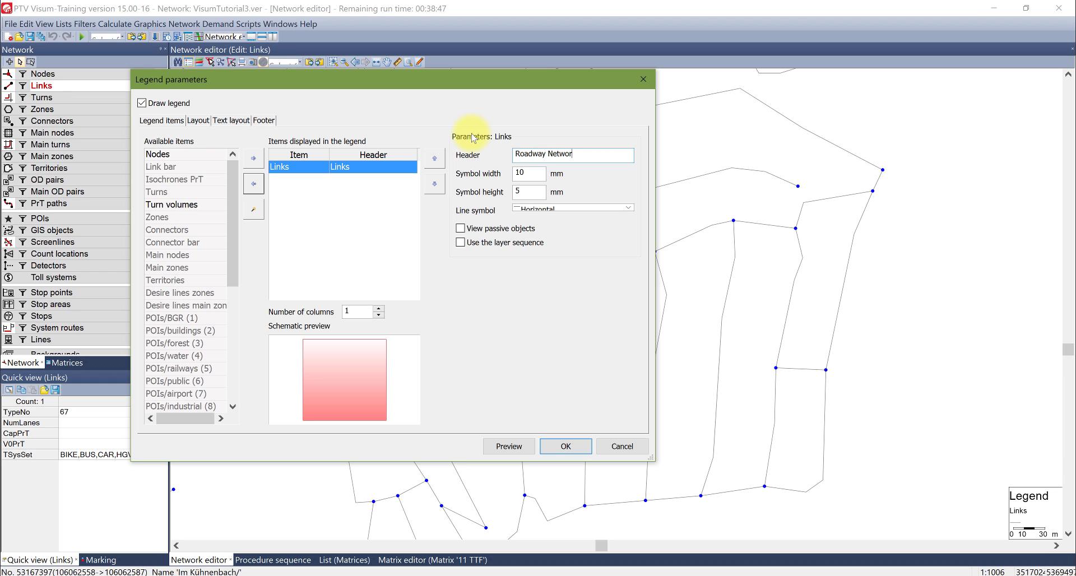
click(522, 446)
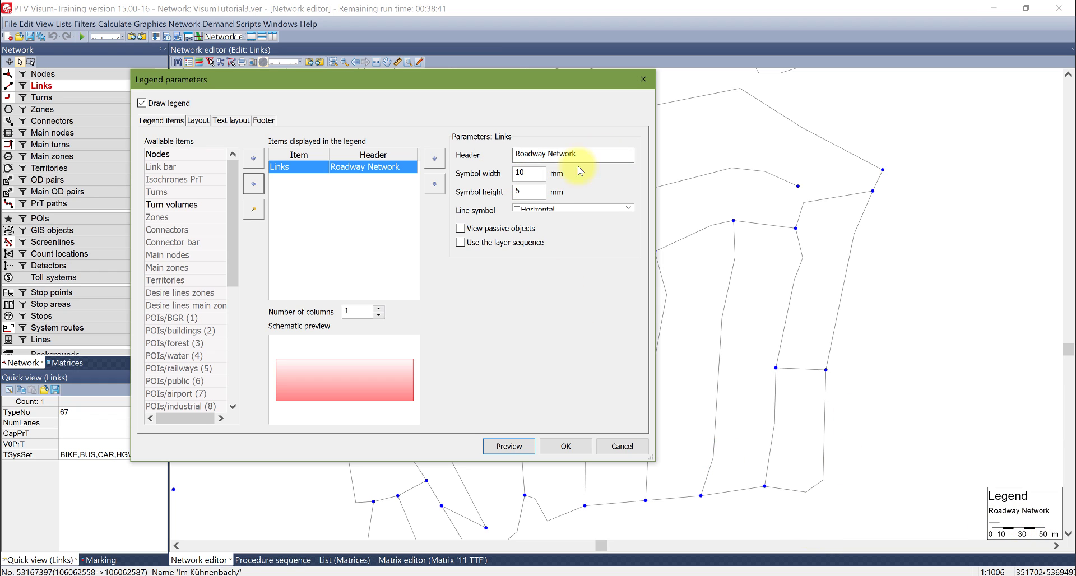
drag(536, 172, 475, 171)
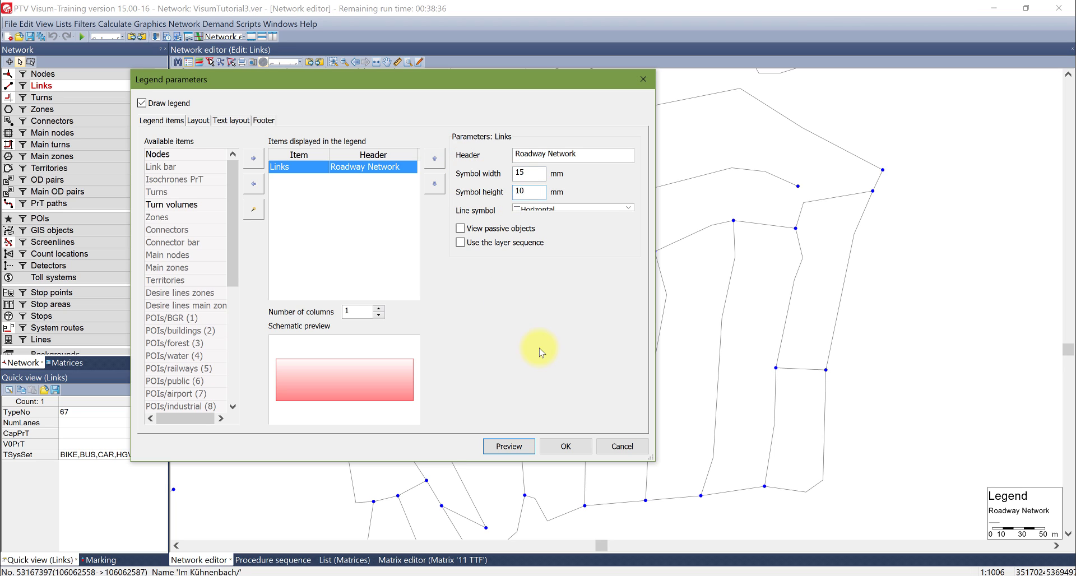
click(518, 446)
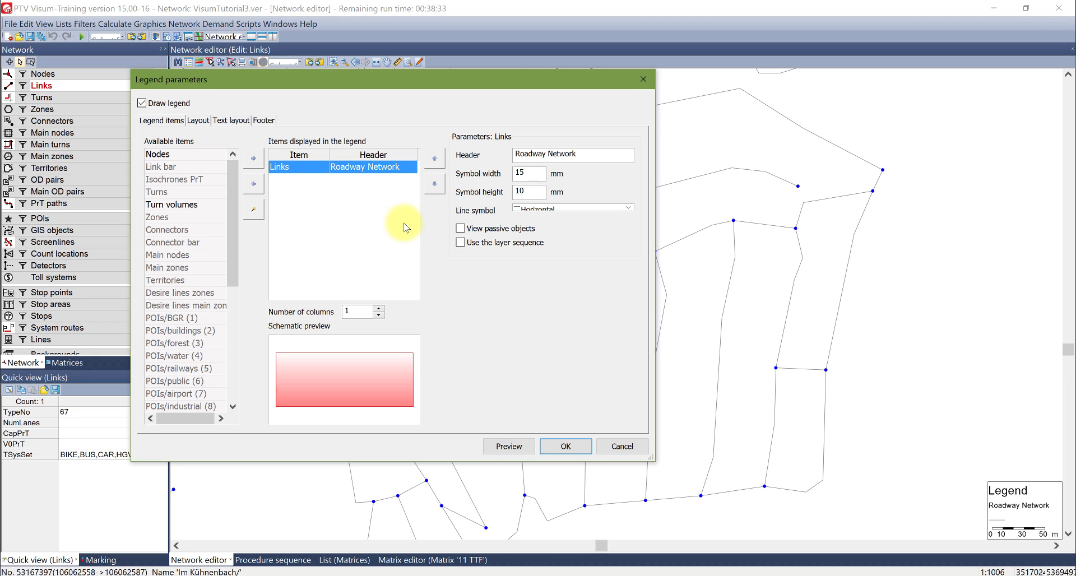
- Review the legend's layout spacing settings for Layer 3, legend items and footer, and headings layer 1-3
click(192, 121)
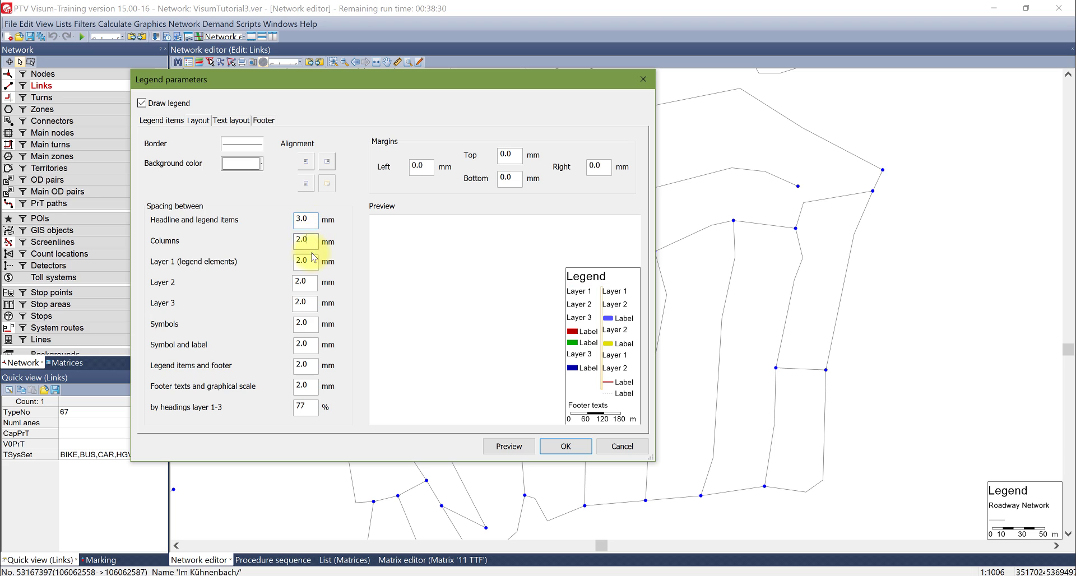
click(309, 310)
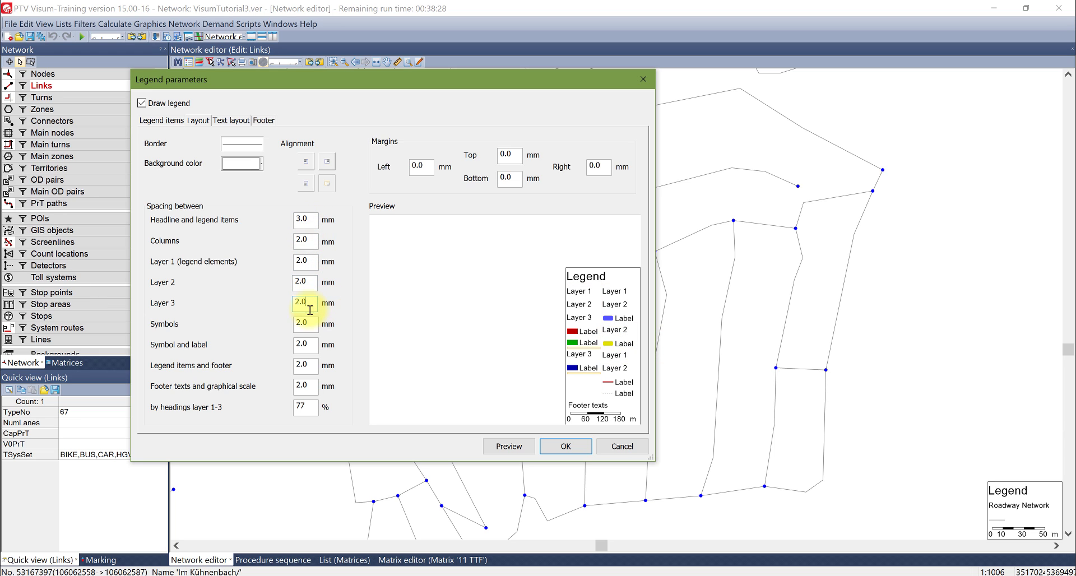
click(310, 364)
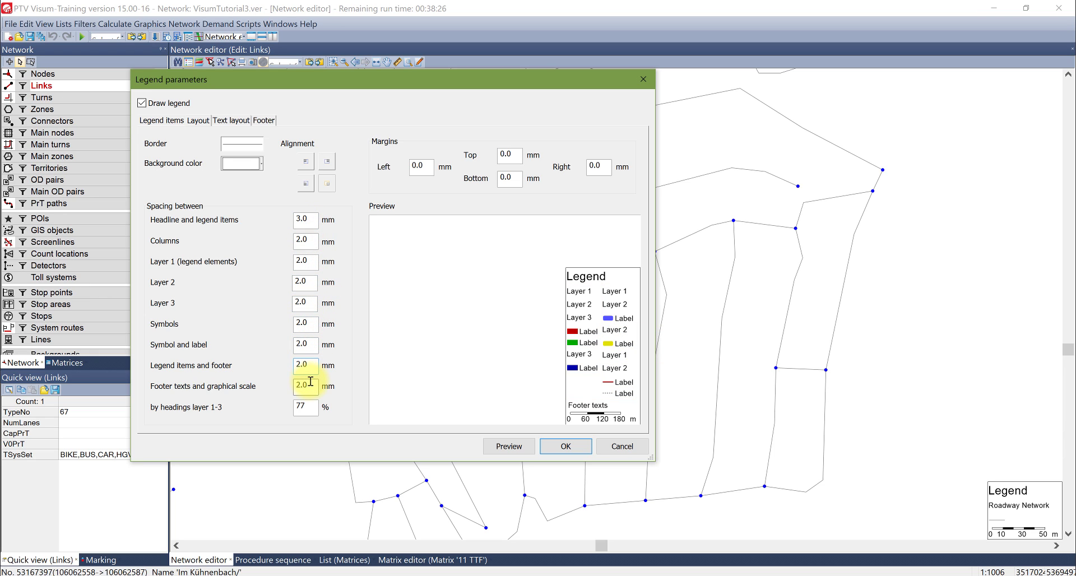
click(311, 404)
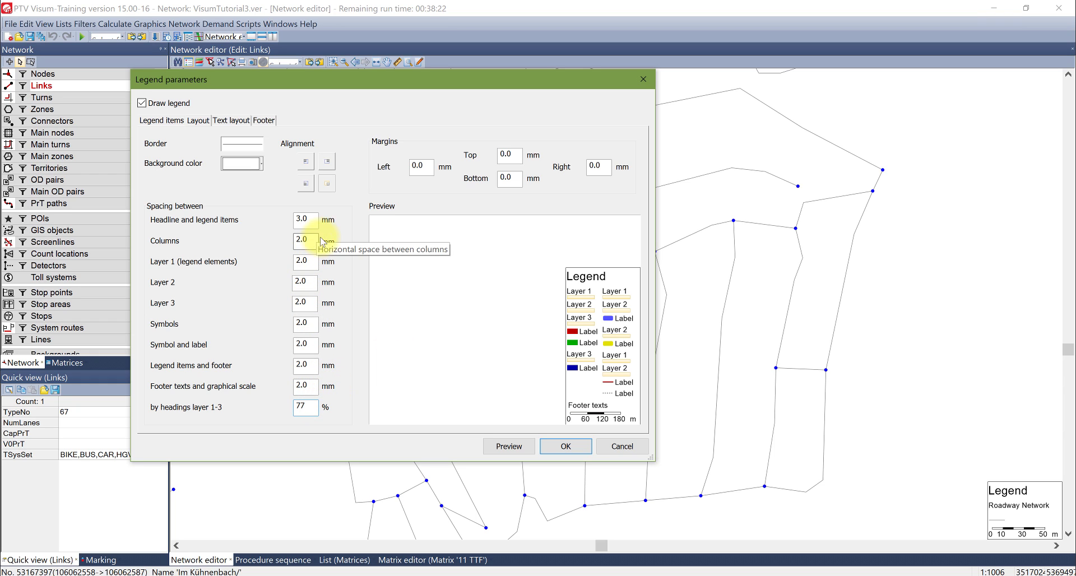
- Preview the legend aligned to the map's upper-right corner, and restore its lower-right alignment
click(326, 162)
click(503, 447)
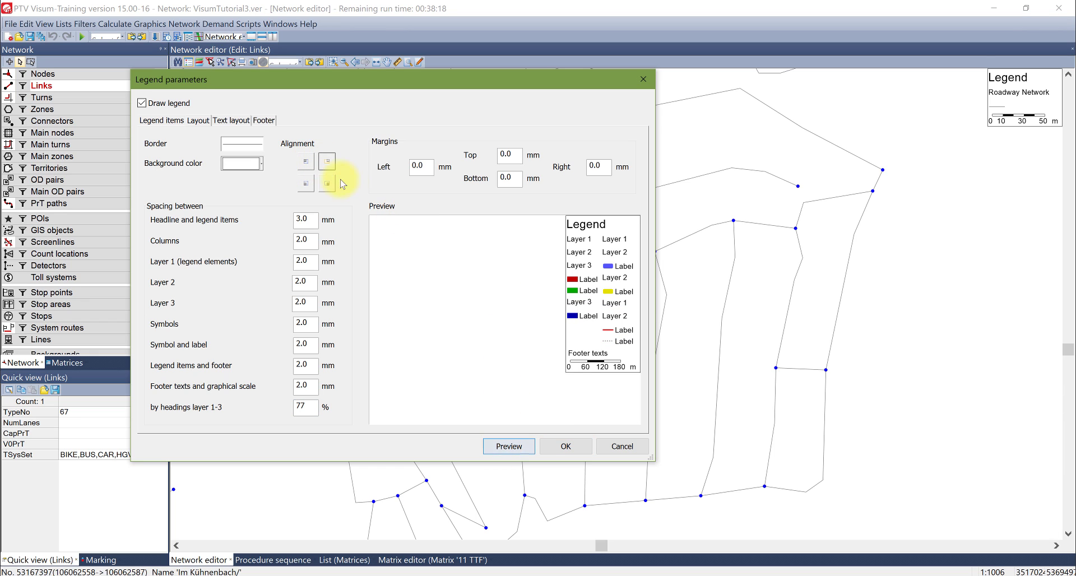
click(326, 185)
- Try an orange legend background, change it to black, and preview the legend on the map
click(251, 165)
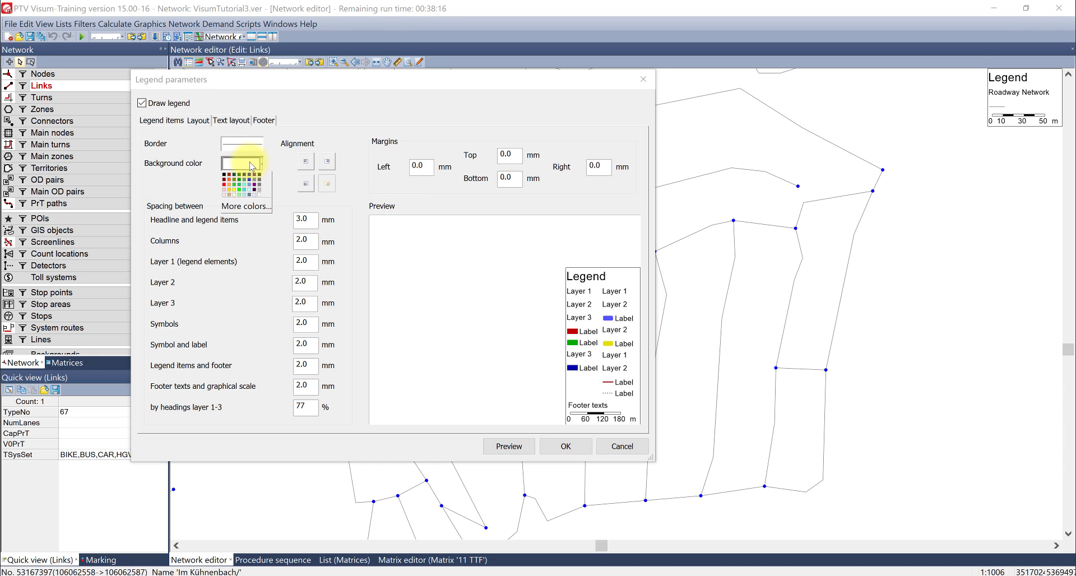
click(229, 183)
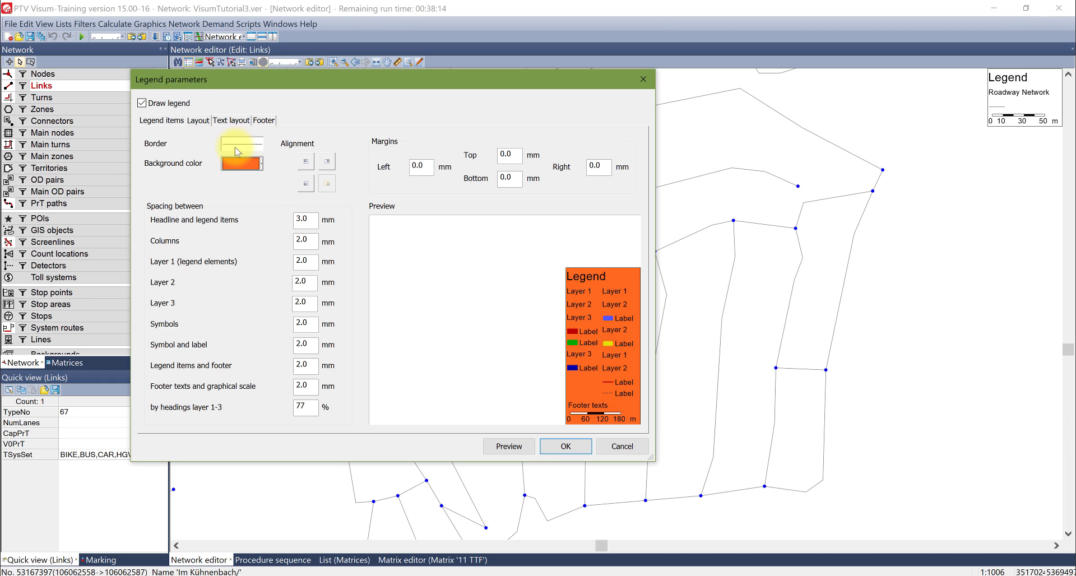
click(247, 165)
click(226, 179)
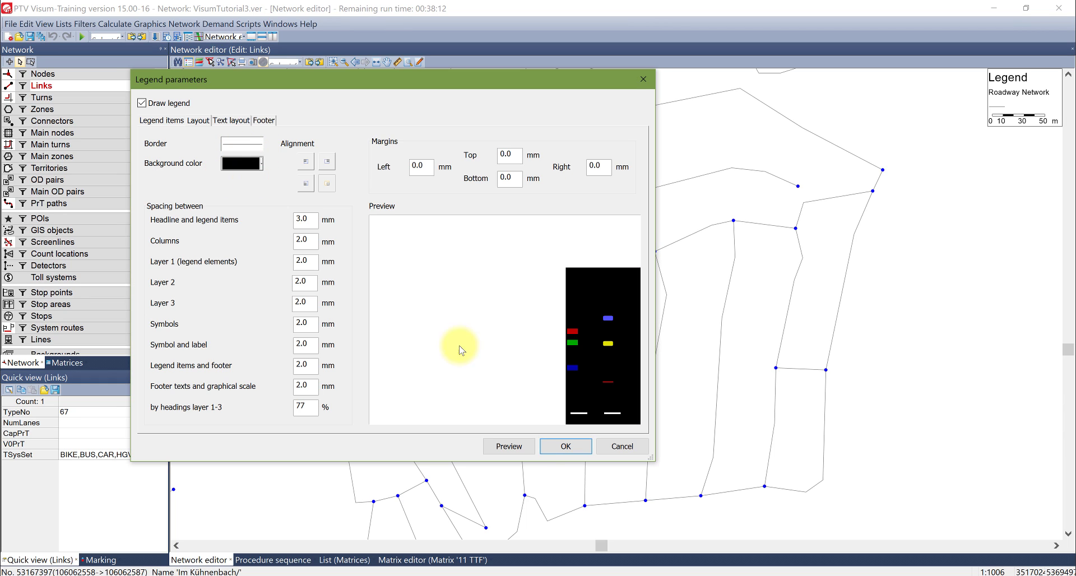
click(508, 447)
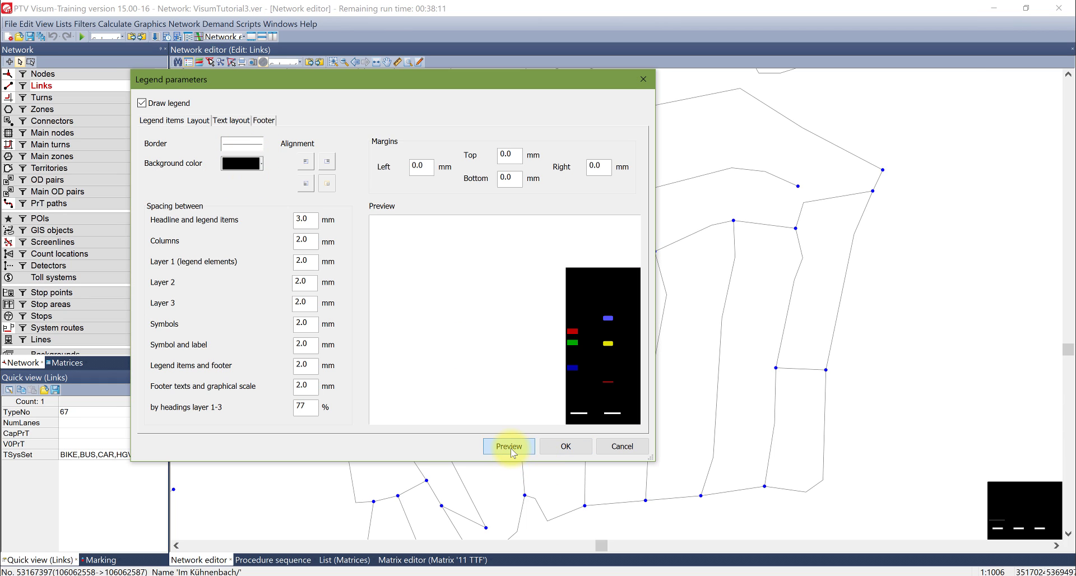
- Set the legend's background color to white and preview it on the map
click(248, 168)
click(260, 194)
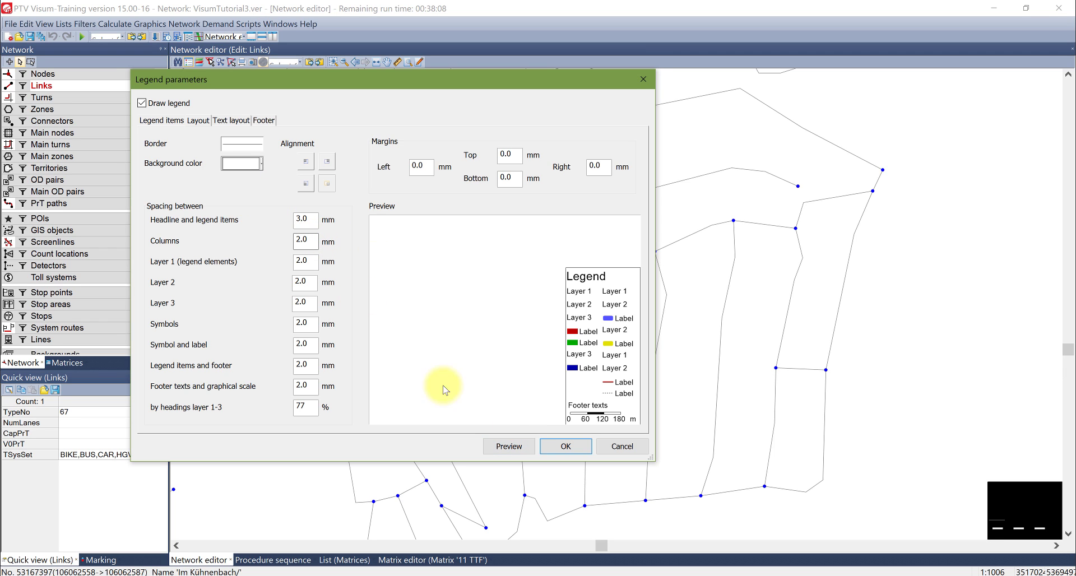
click(508, 447)
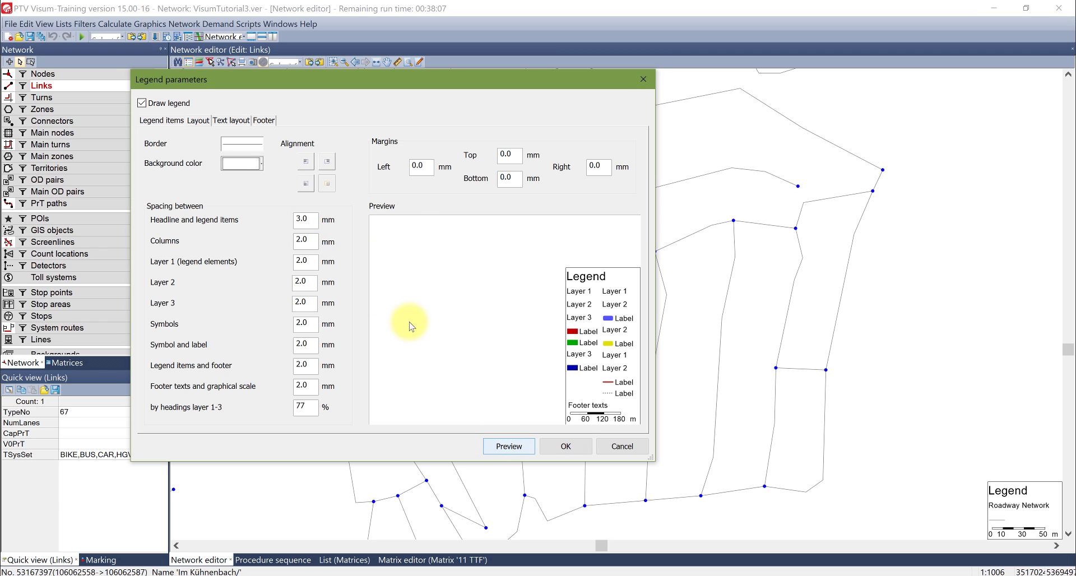
- Set the font size of the legend title to 10 mm in the text layout
click(217, 122)
click(151, 162)
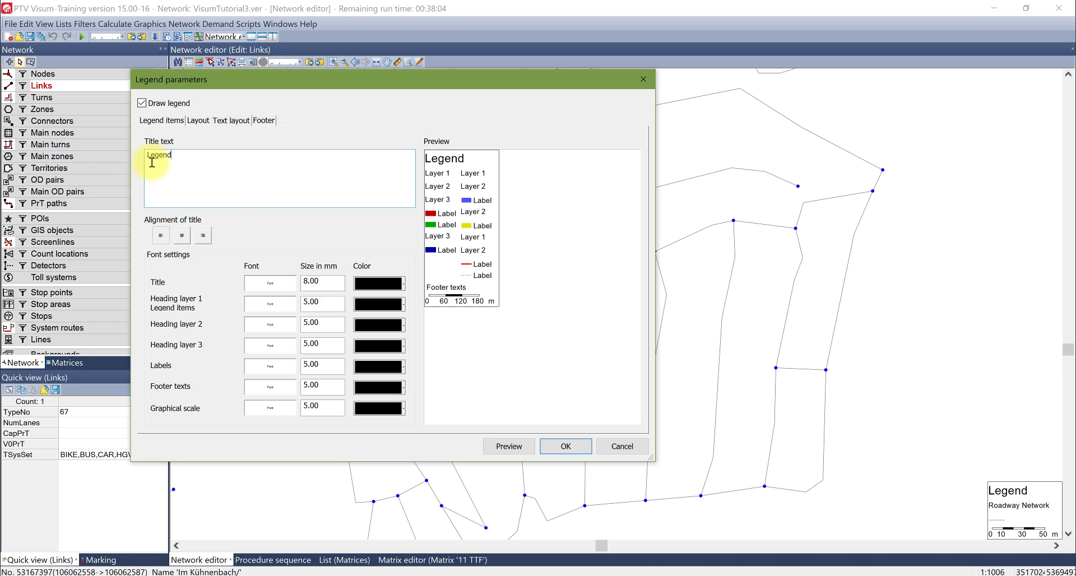
double_click(151, 162)
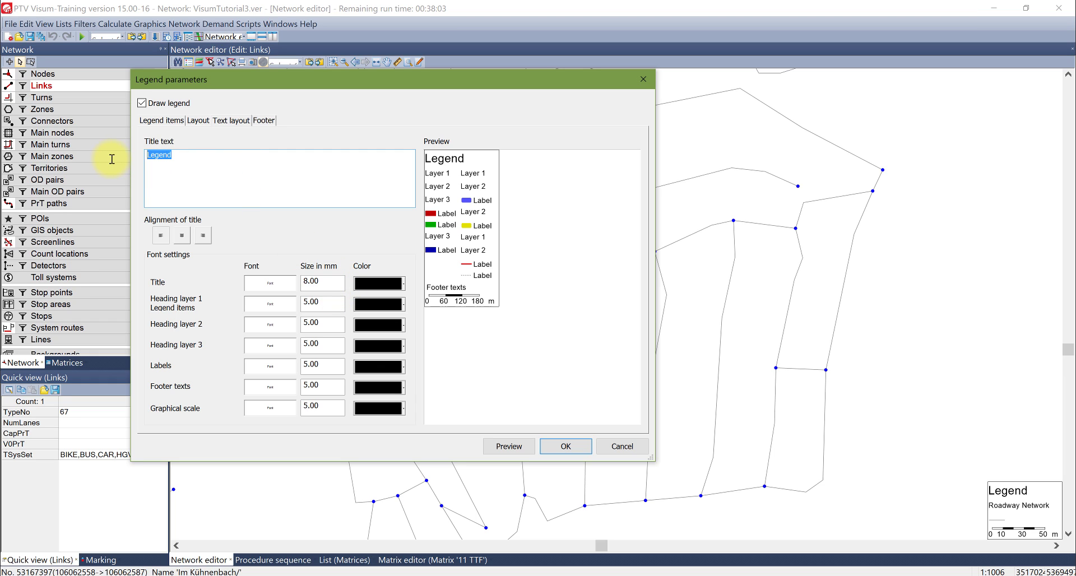
double_click(321, 284)
text(10)
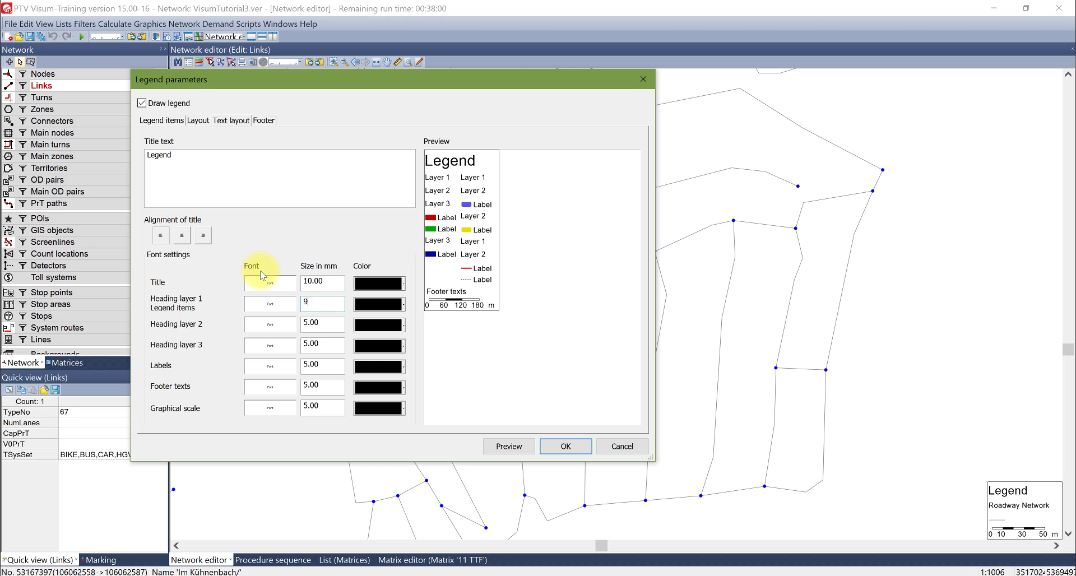
- Set the font size of heading layers 1-3, labels, footer texts and graphical scale to 9 mm, and preview the legend
key(Tab)
text(9)
key(Tab)
text(9)
key(Tab)
text(9)
key(Tab)
text(9)
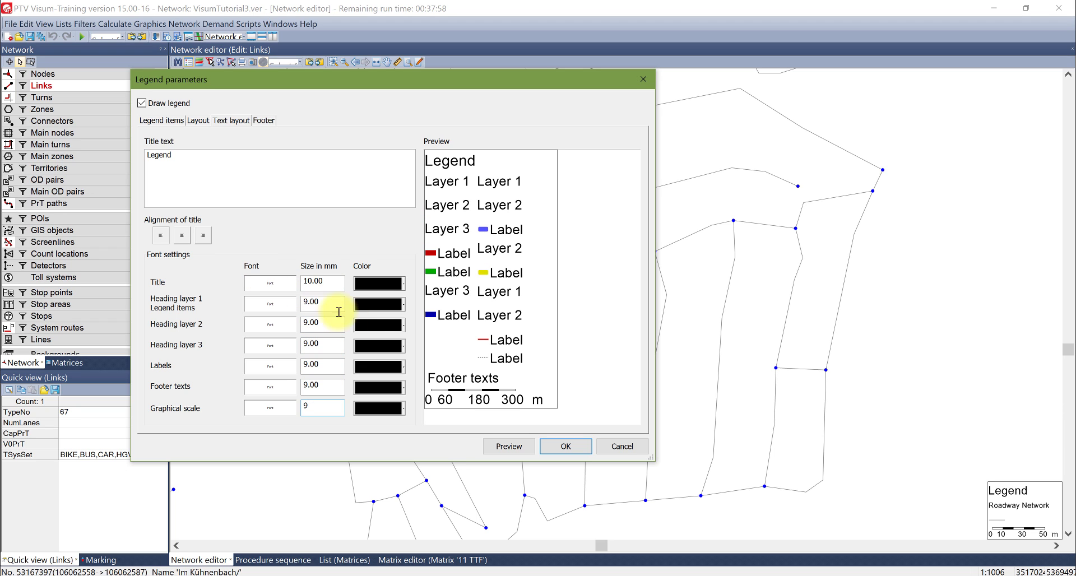
click(507, 445)
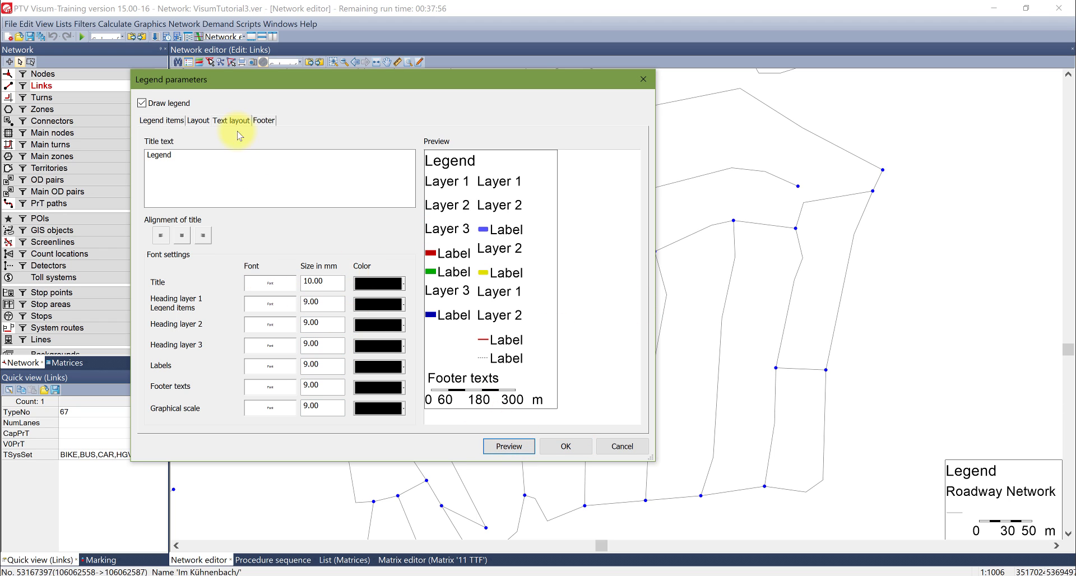
- Show [Date]/[Time] in row 1 of the legend's footer column 1, preview it and apply the legend parameters
click(263, 121)
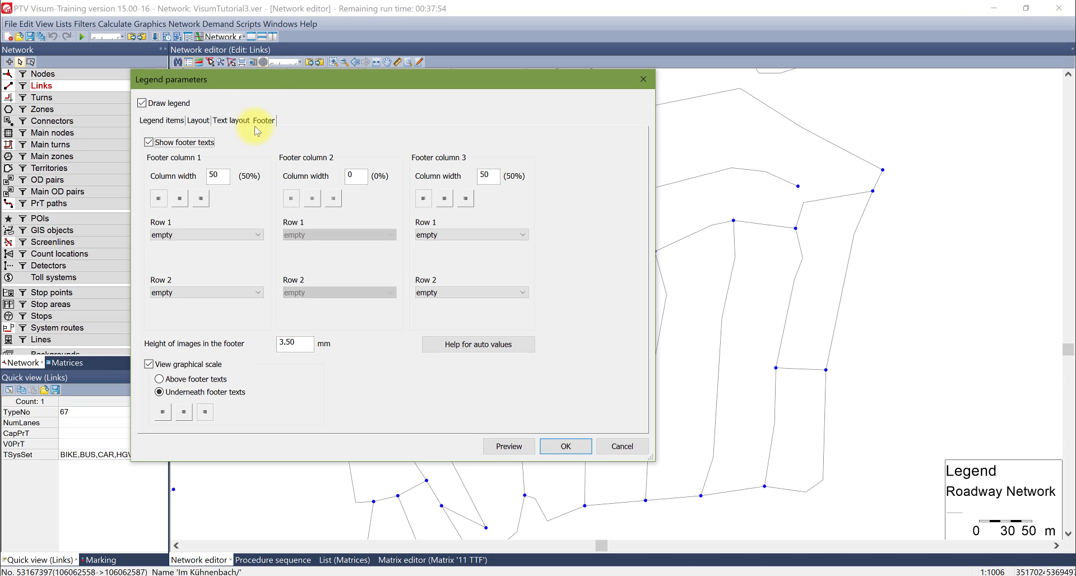
click(237, 235)
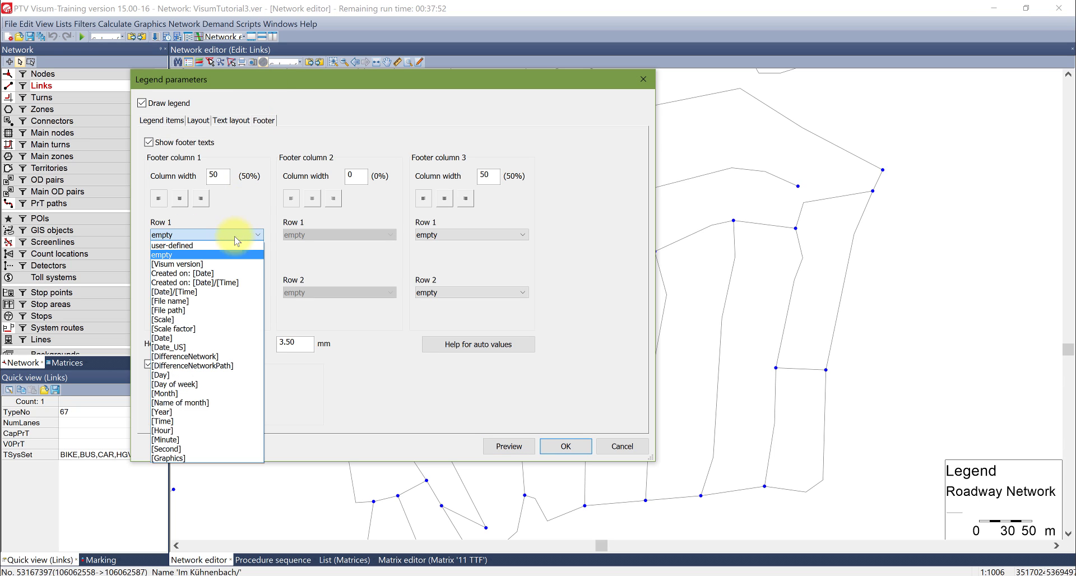
click(174, 291)
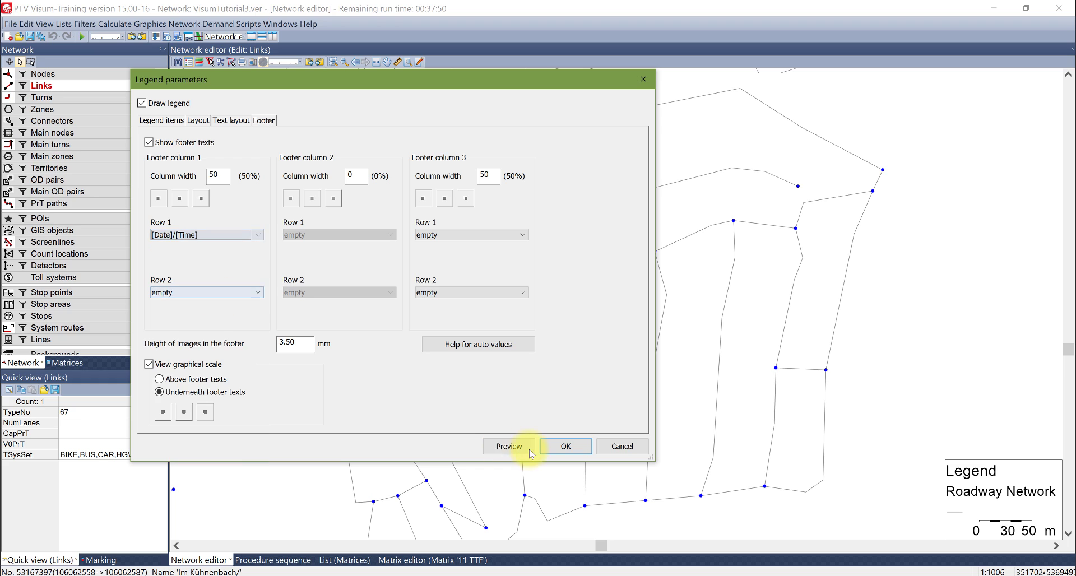
click(521, 446)
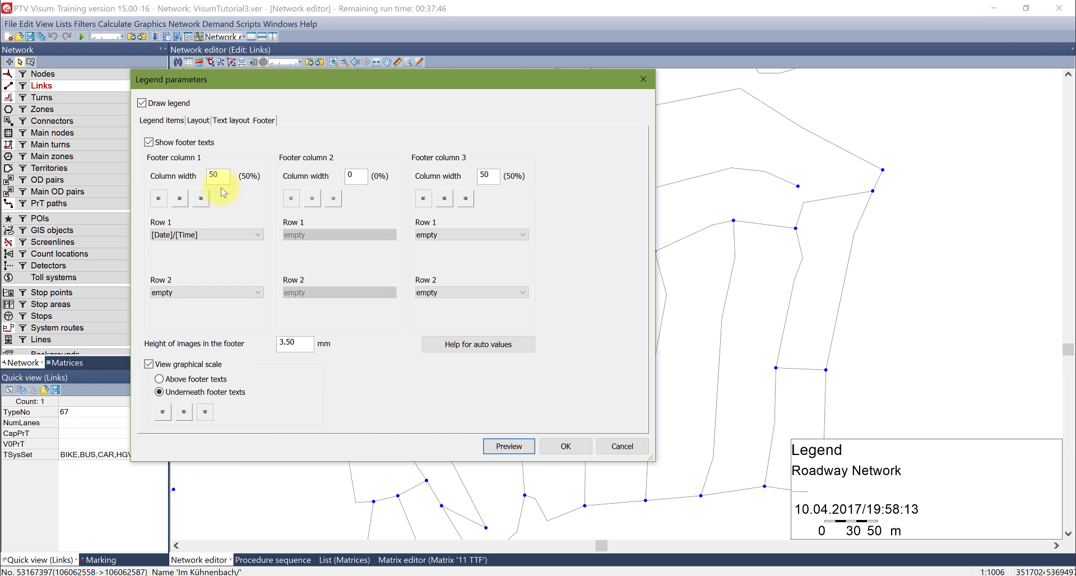
click(566, 446)
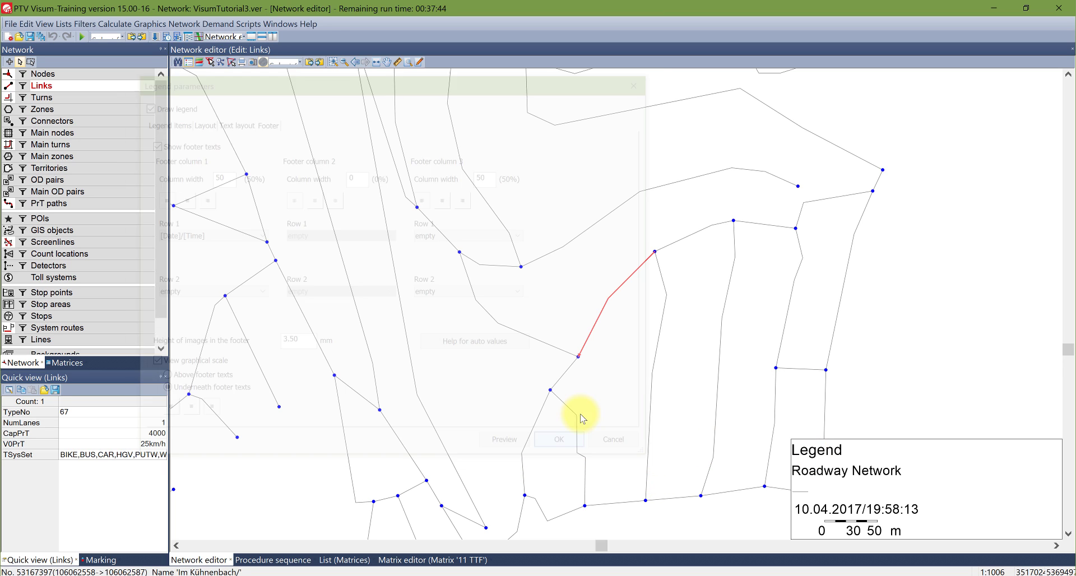
- Review the layer drawing order in the Network editor's graphic parameters, including the Links layer, and close them without saving changes
click(204, 64)
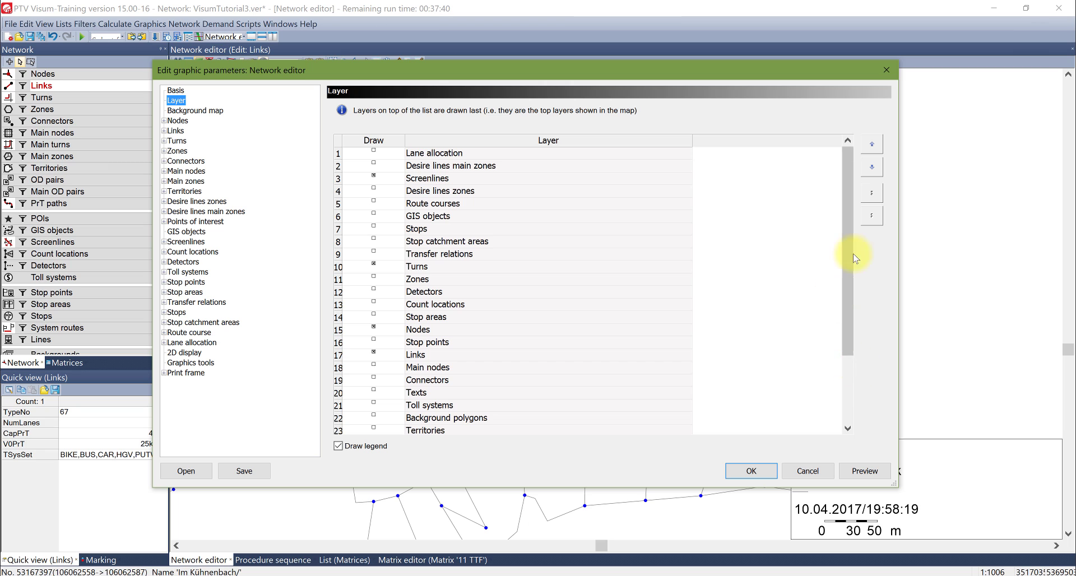
drag(847, 256, 847, 324)
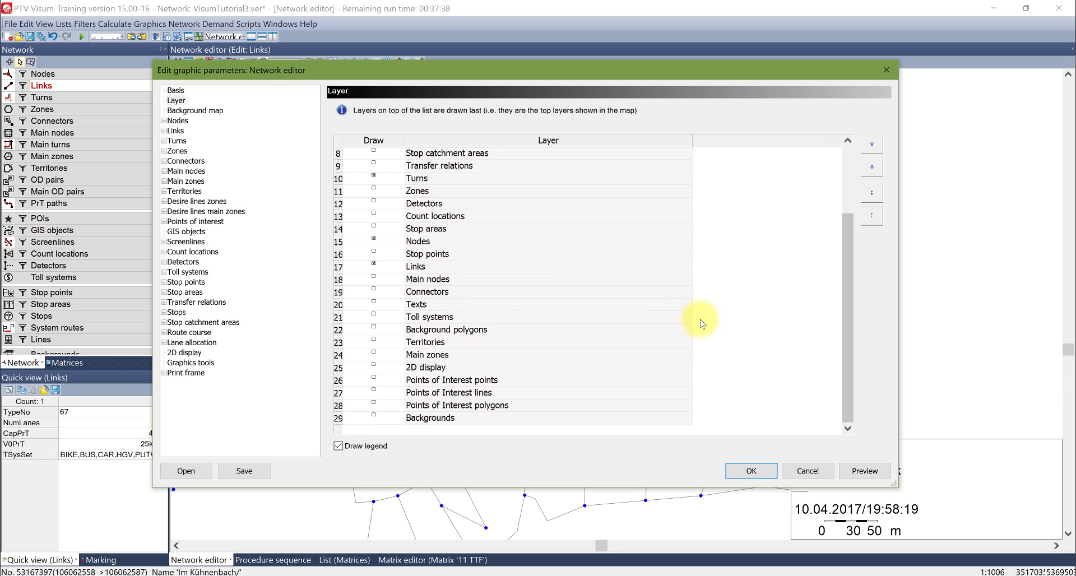
click(680, 305)
scroll(456, 259, up, 3)
scroll(439, 282, down, 3)
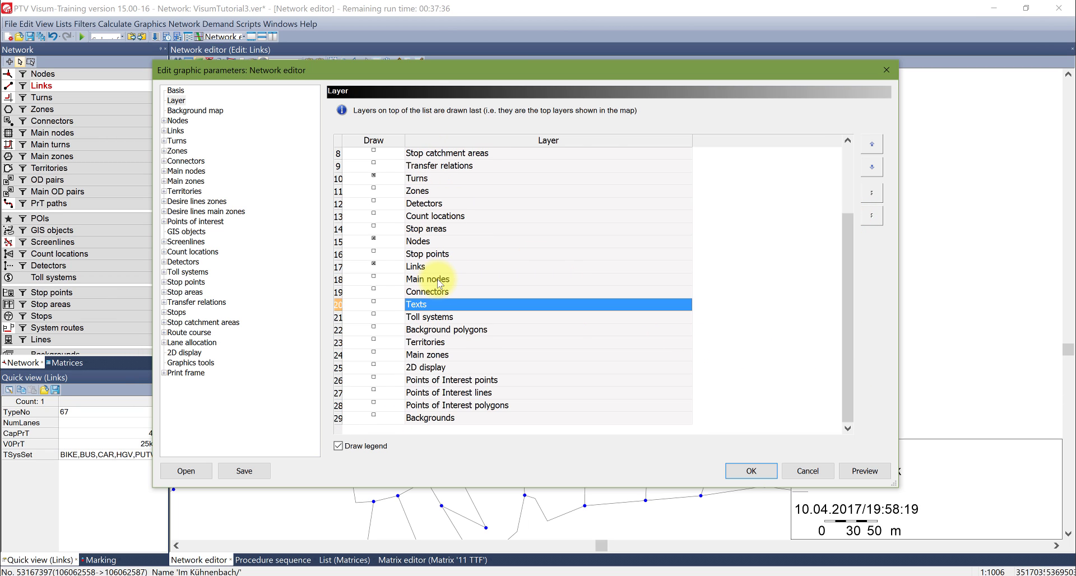
click(436, 268)
scroll(487, 275, up, 3)
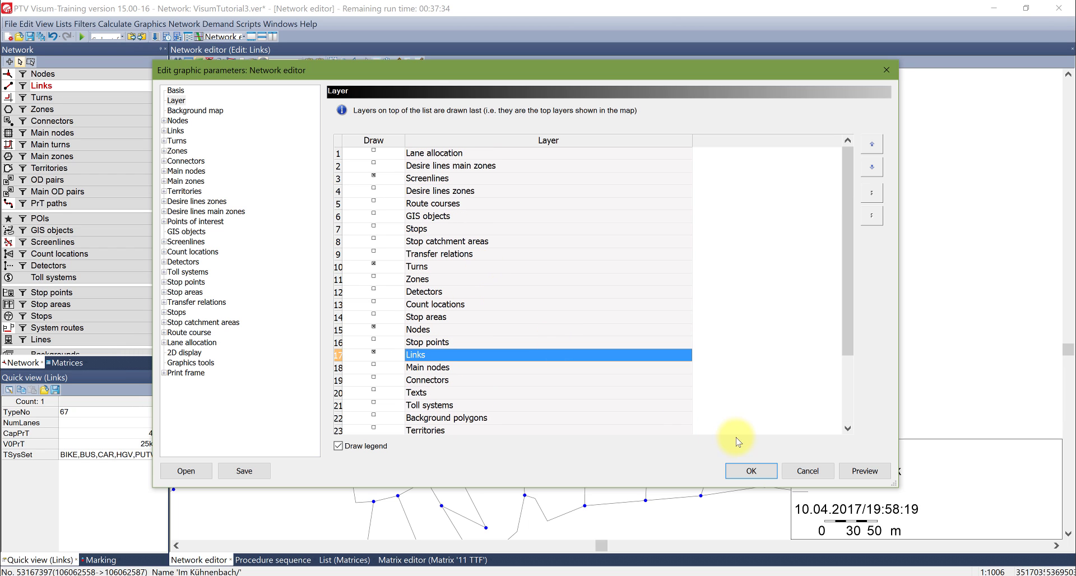
click(793, 475)
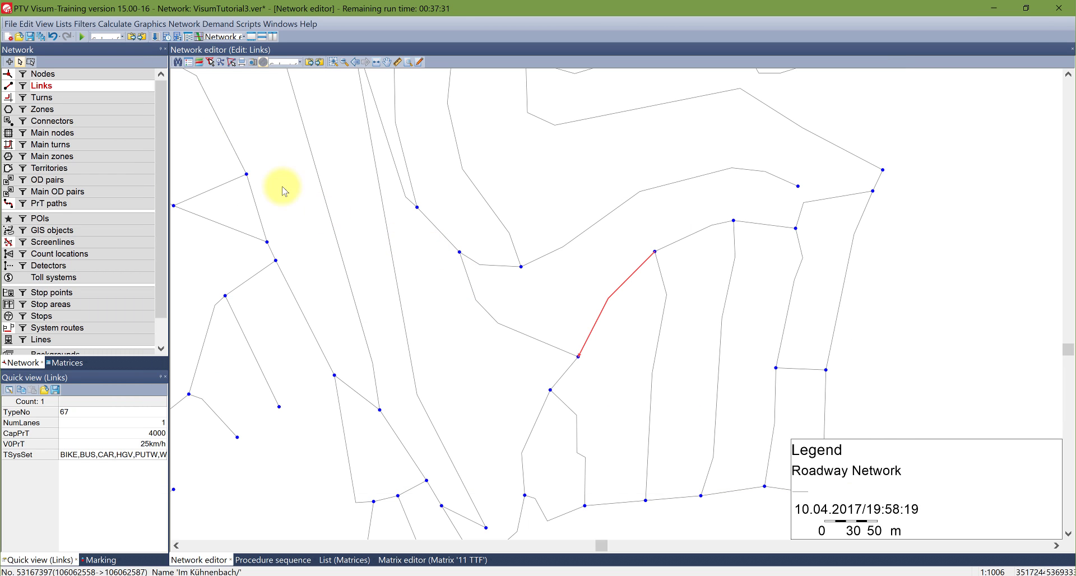
- Try switching the restriction to clicking only active objects on and off in the Network editor
click(211, 62)
scroll(352, 233, down, 2)
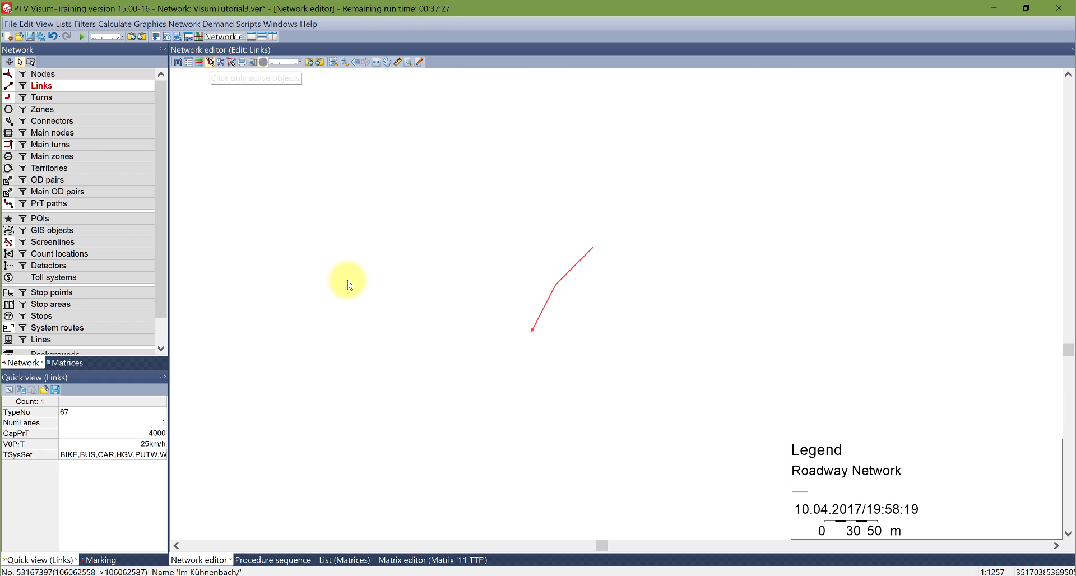
click(211, 64)
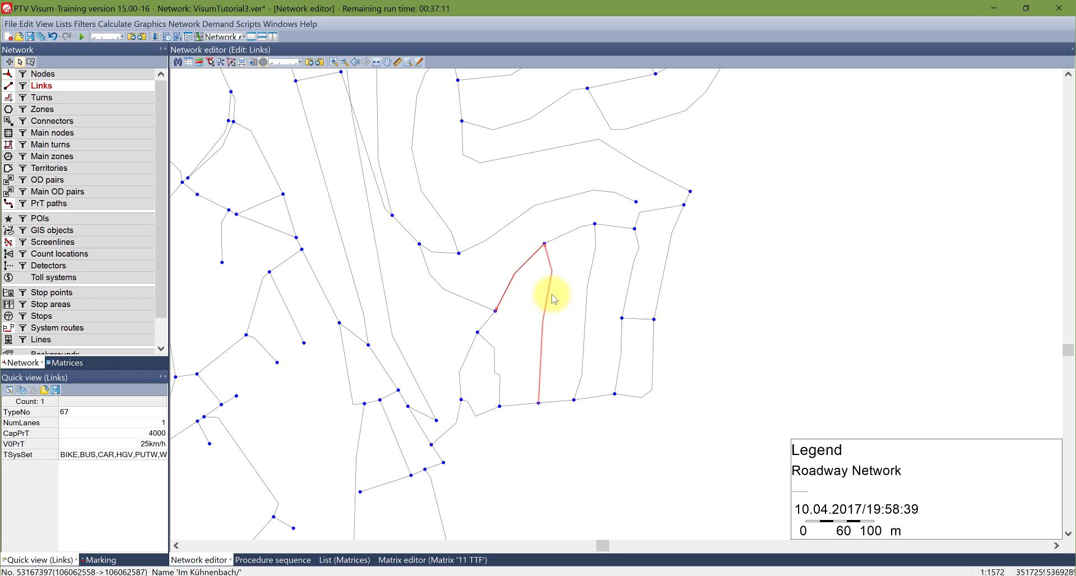
click(210, 61)
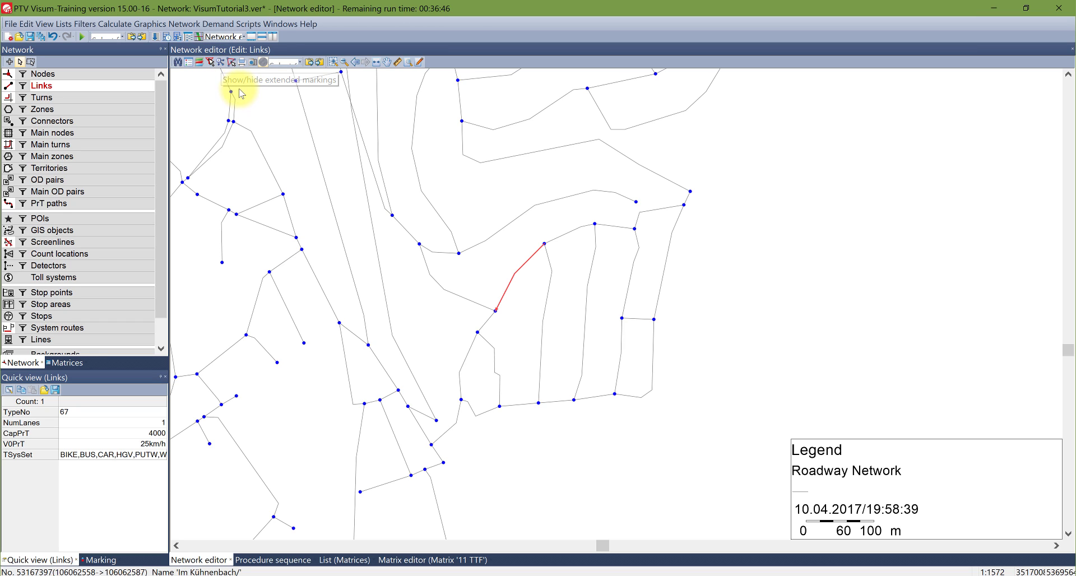
- Save a JPG screenshot of the network view to the Documents folder at a resolution of 720 dpi
click(252, 63)
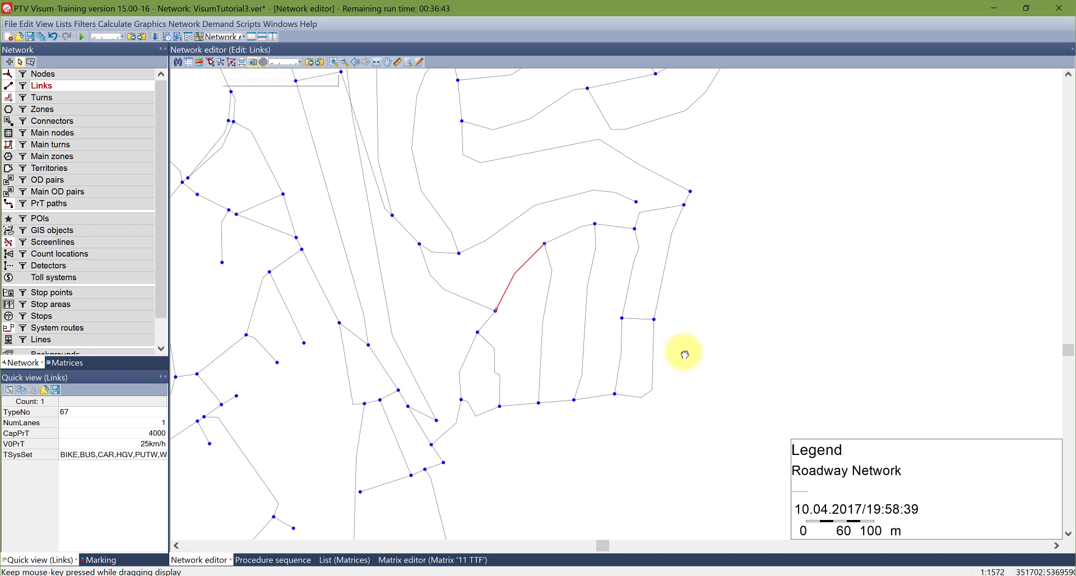
scroll(683, 350, down, 1)
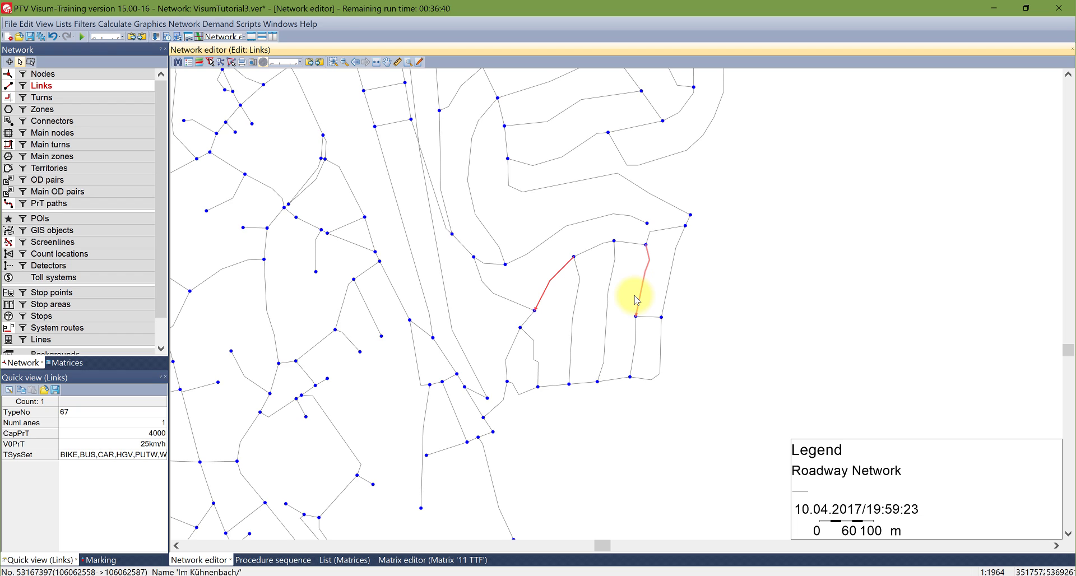
click(252, 62)
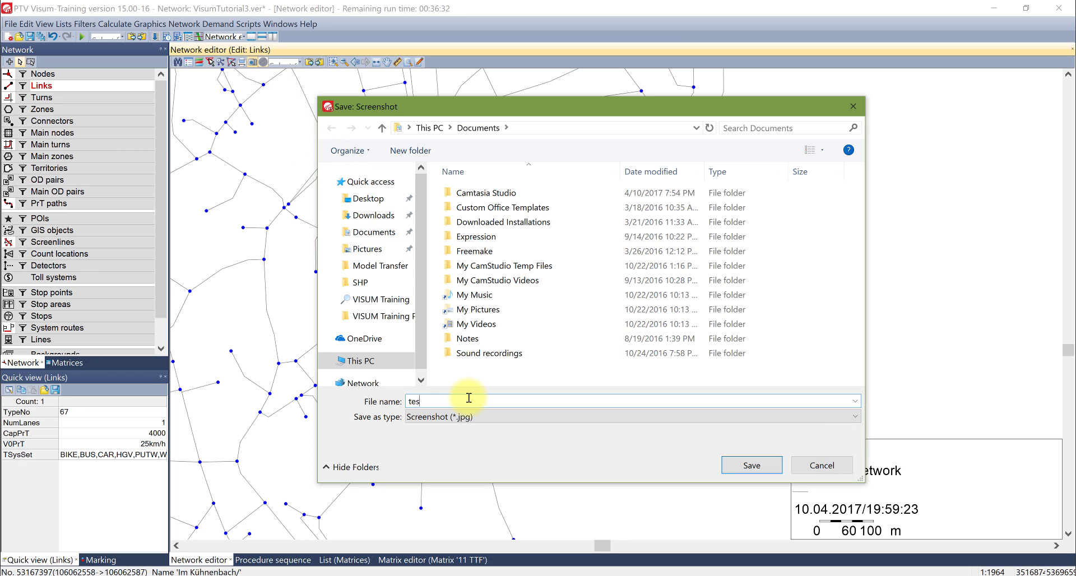
key(Return)
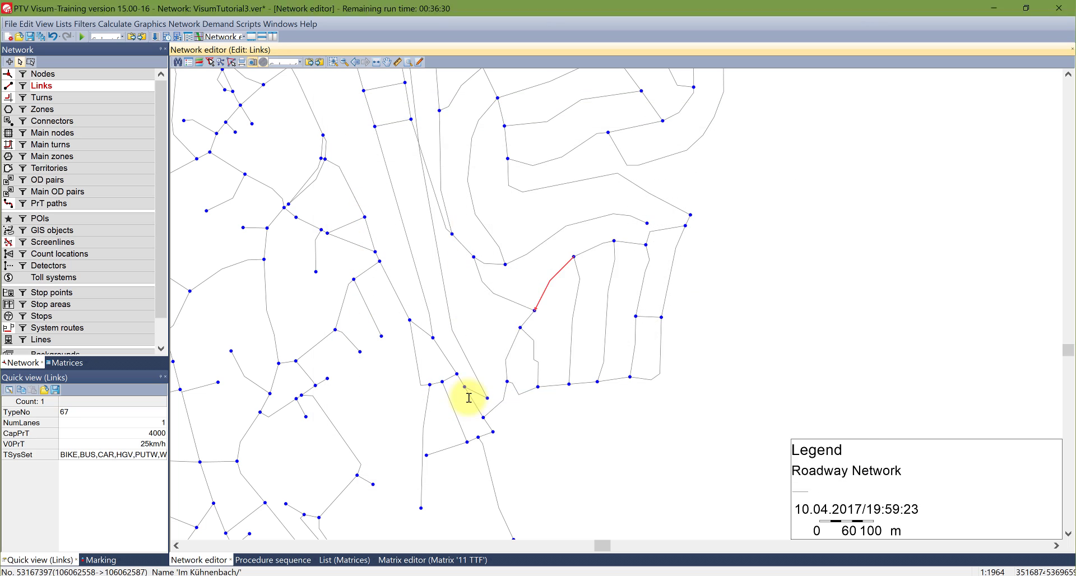
click(558, 256)
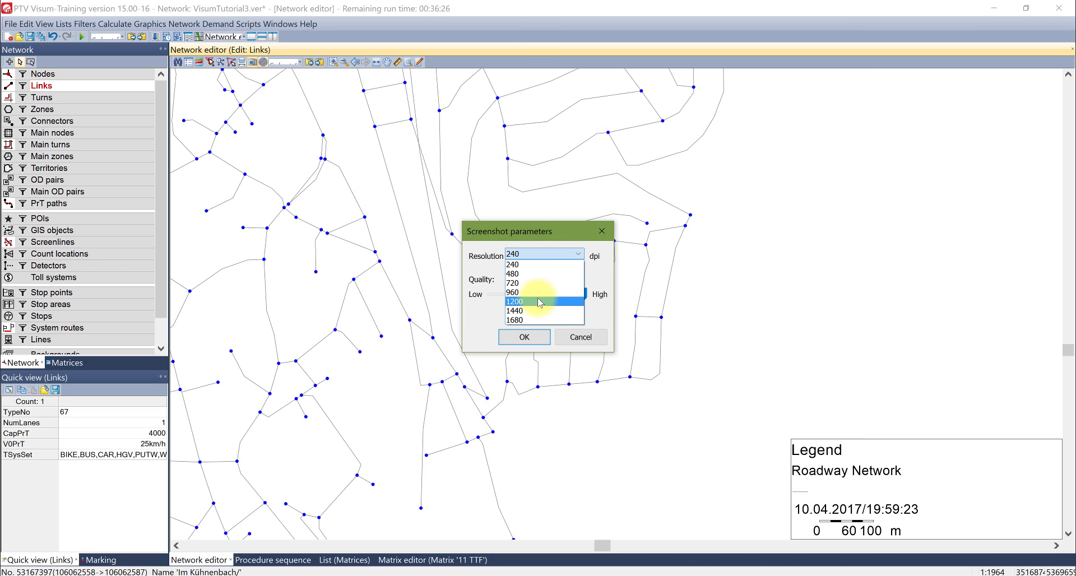
click(535, 283)
click(528, 335)
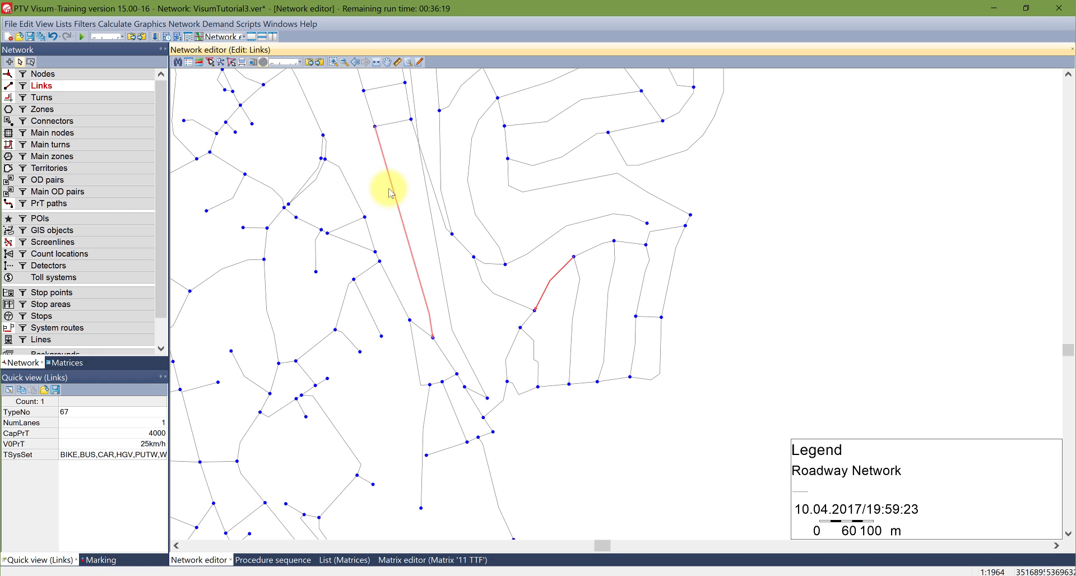
- Zoom and move the network view, and restore the previous window section
scroll(413, 281, down, 2)
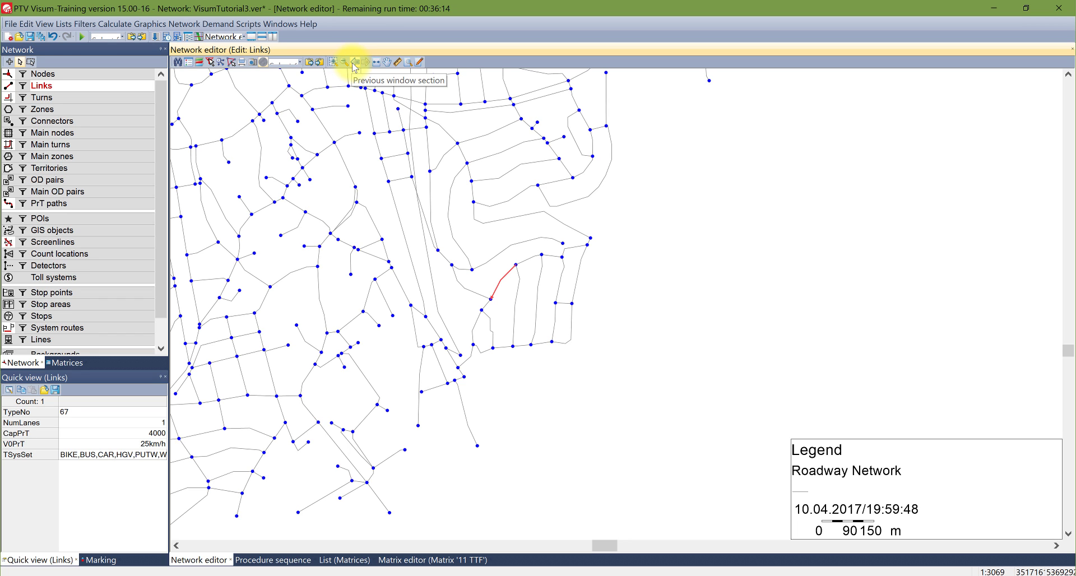
scroll(446, 233, up, 2)
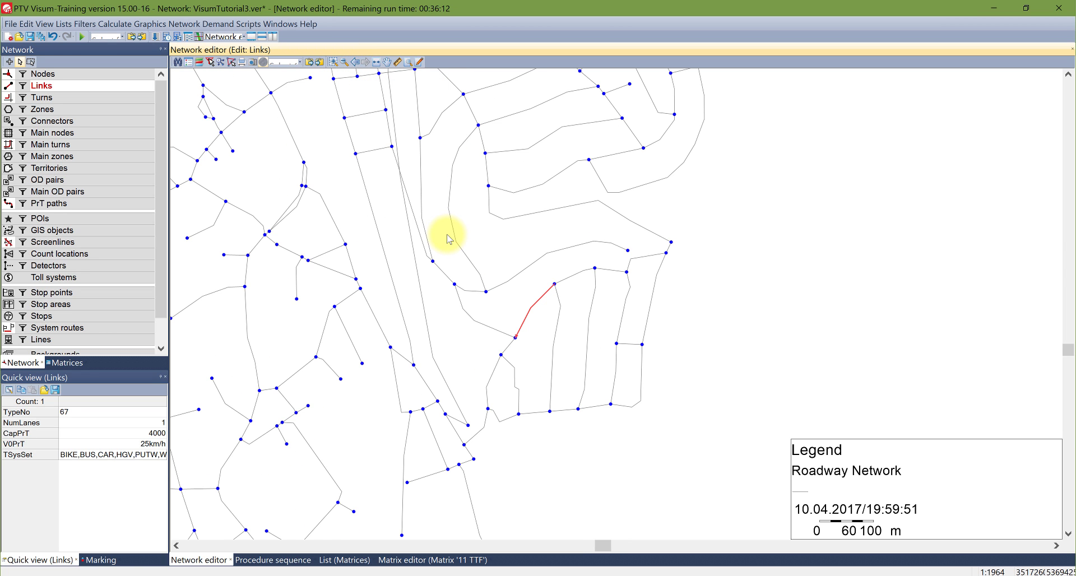
click(308, 185)
drag(609, 384, 734, 420)
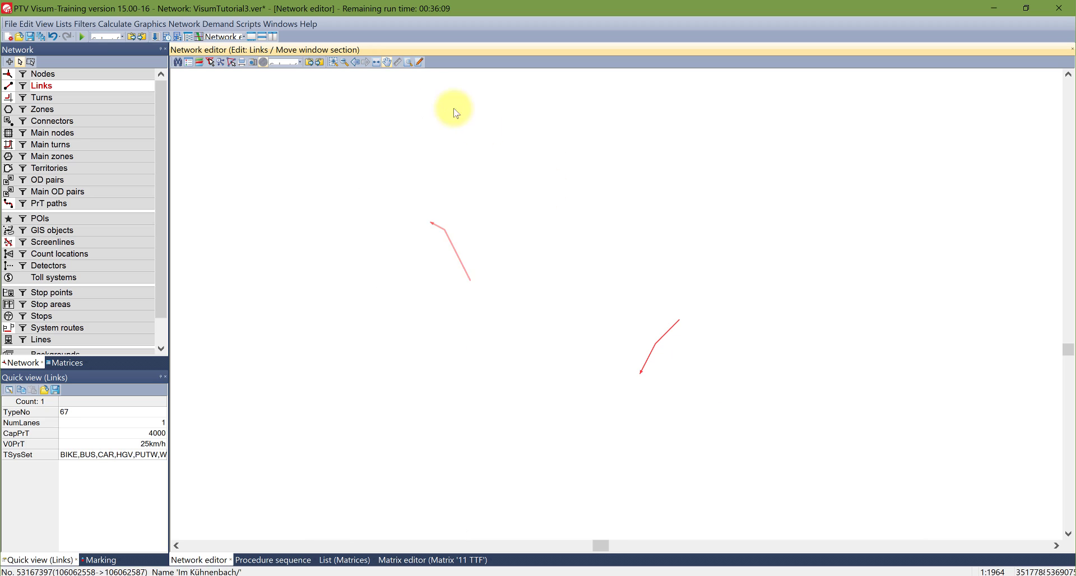
click(356, 62)
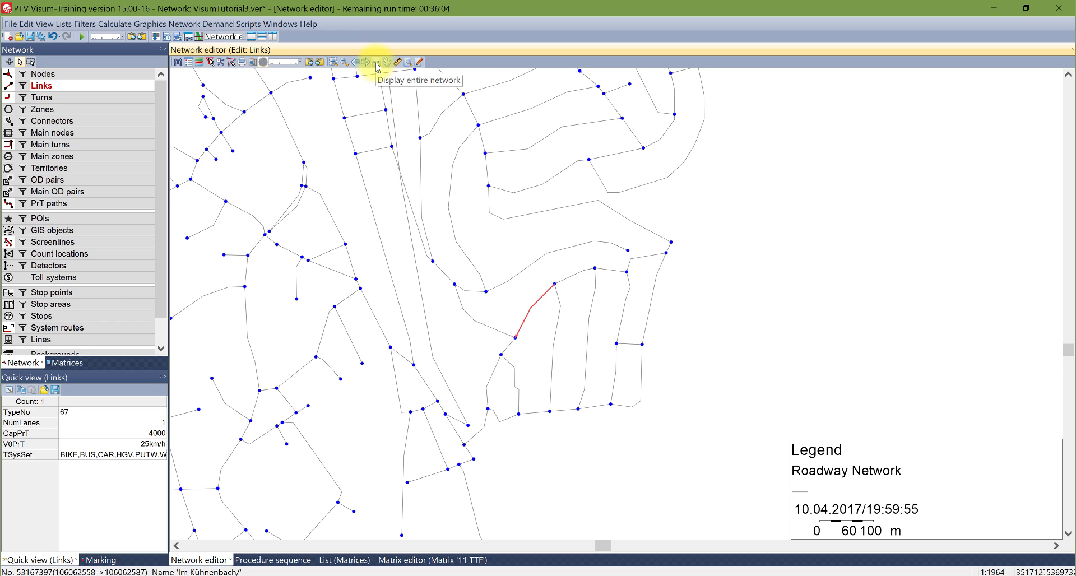
- Display the entire network, and step back to the earlier close-up window section
click(376, 64)
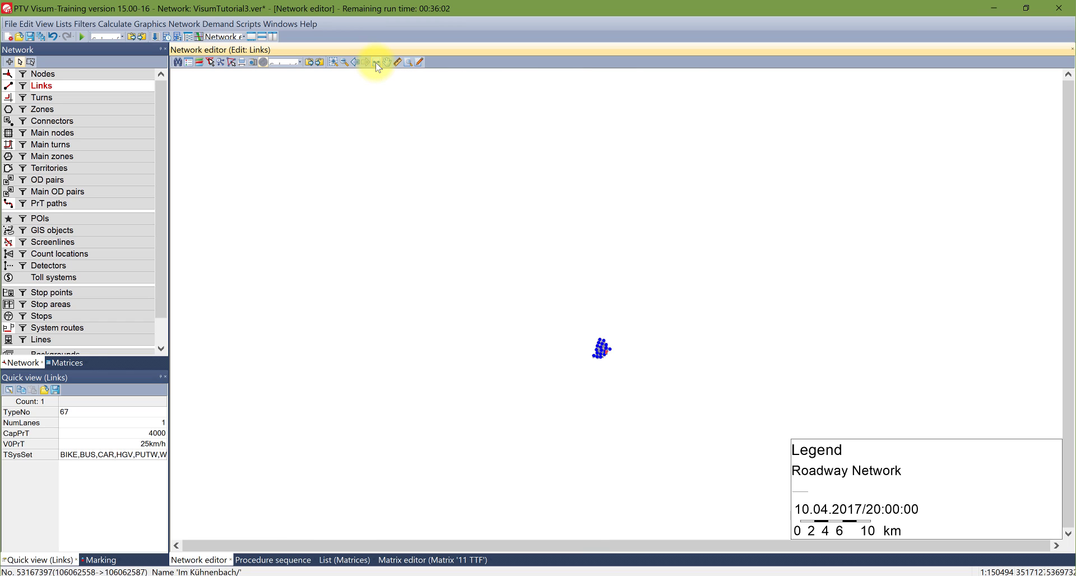
scroll(600, 356, up, 1)
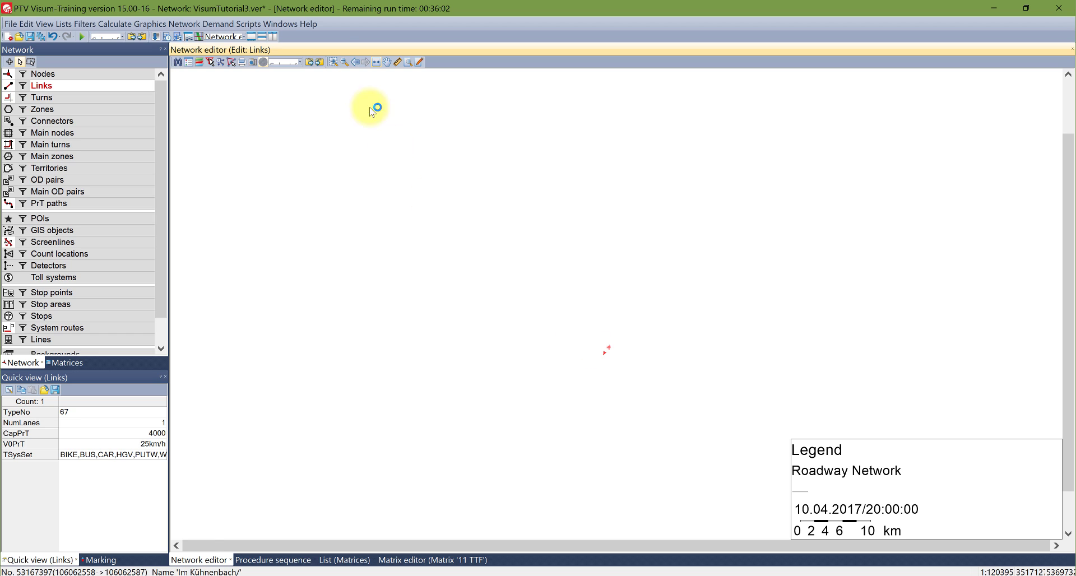
click(355, 63)
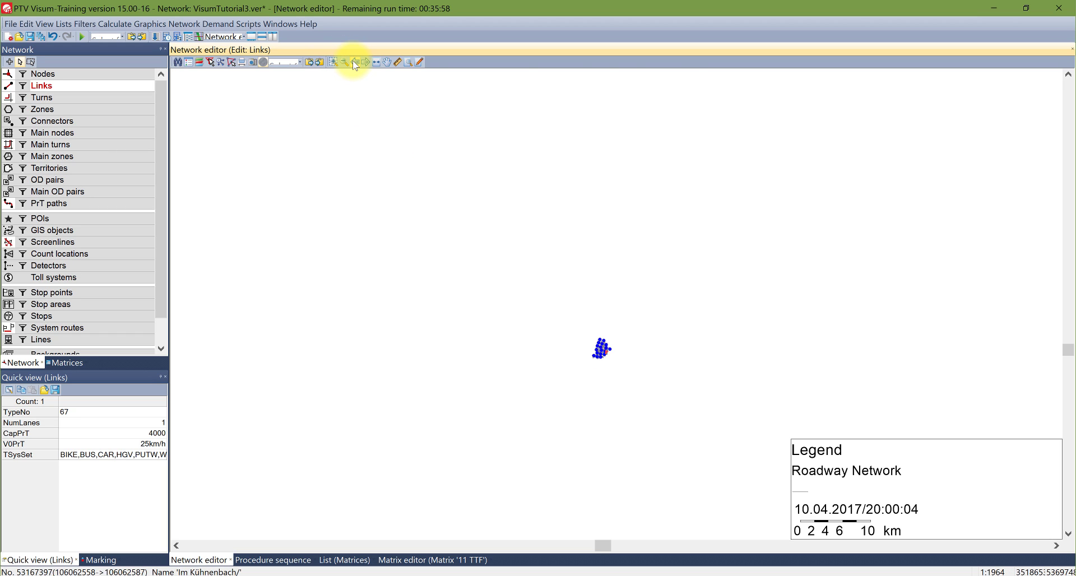
click(355, 62)
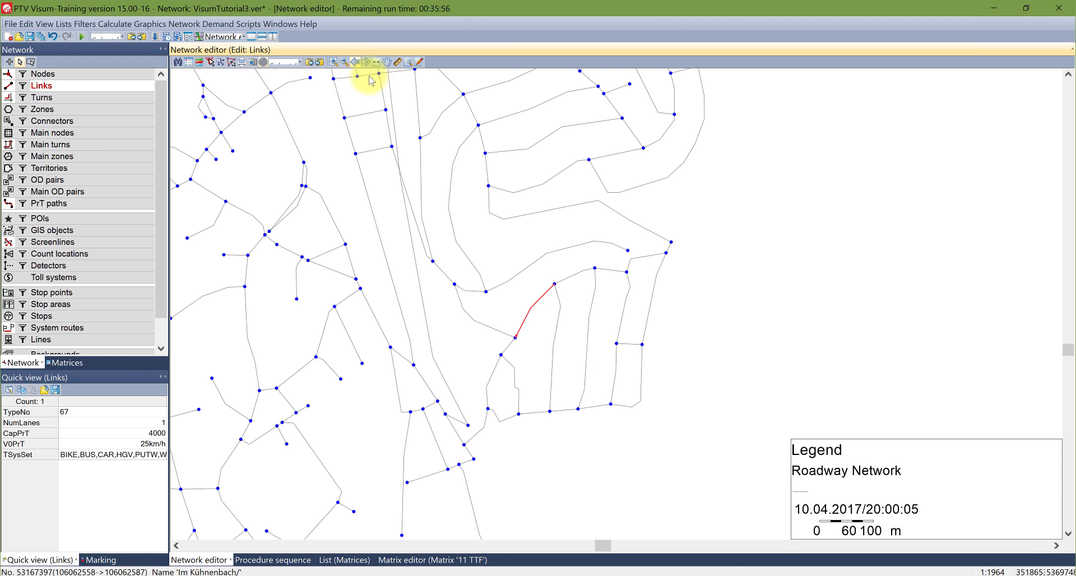
- Measure the distance along a multi-point polygon in the network, starting at a link's end node and returning near it
click(397, 62)
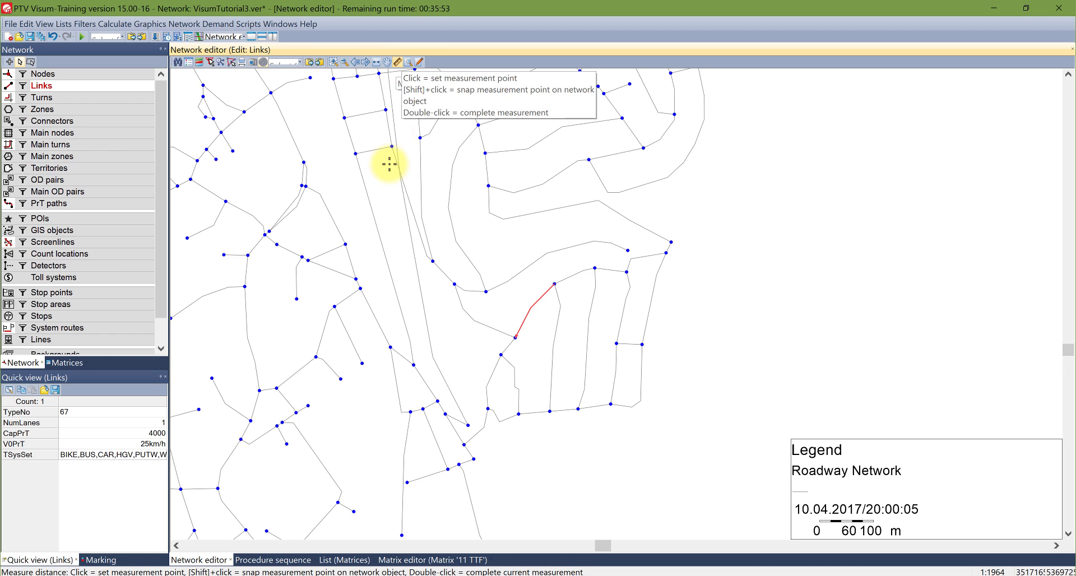
click(355, 153)
click(415, 366)
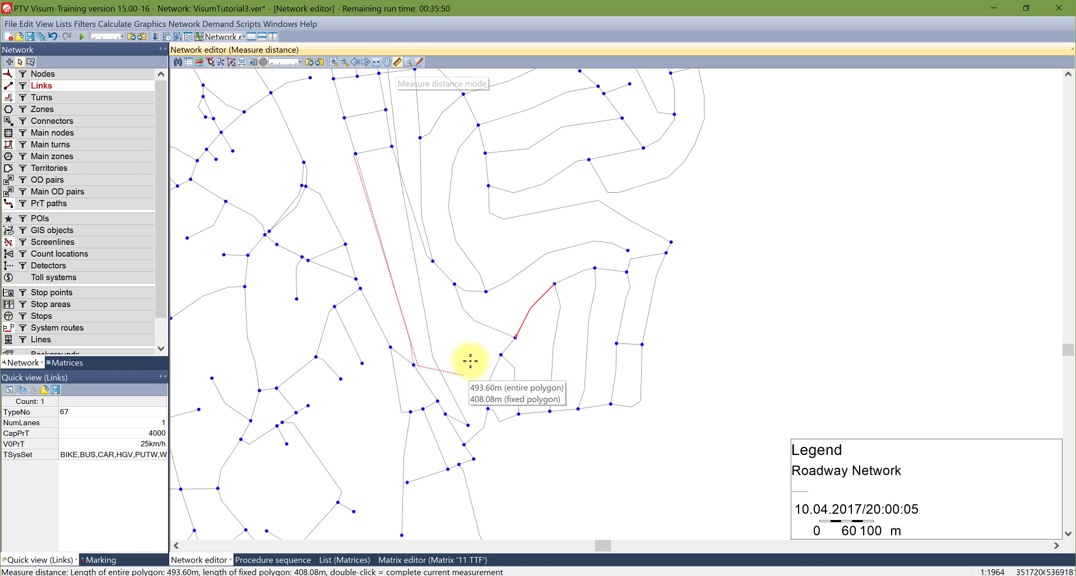
click(553, 252)
click(550, 161)
click(424, 138)
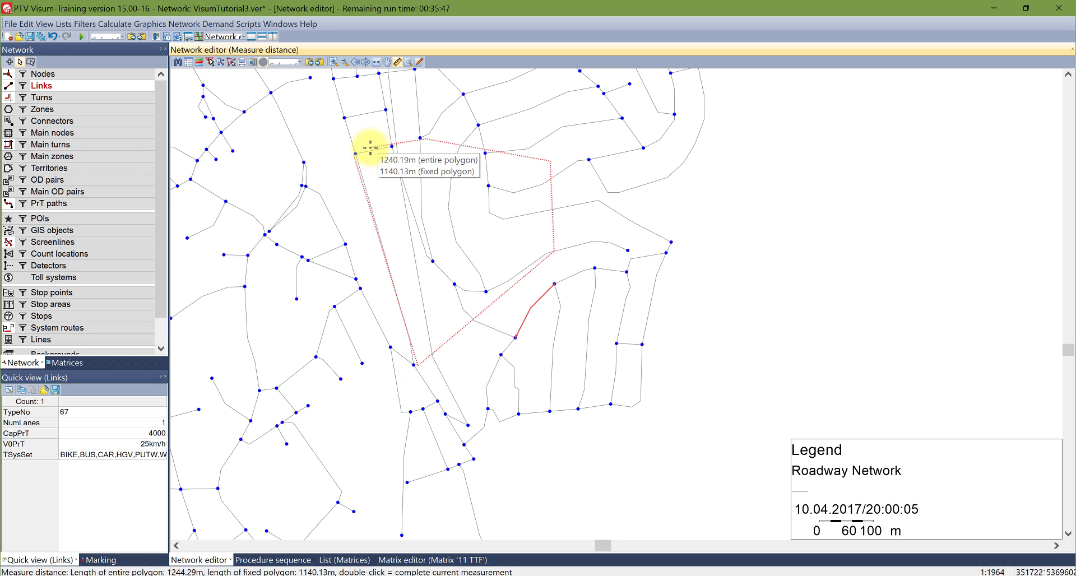
click(370, 148)
double_click(368, 185)
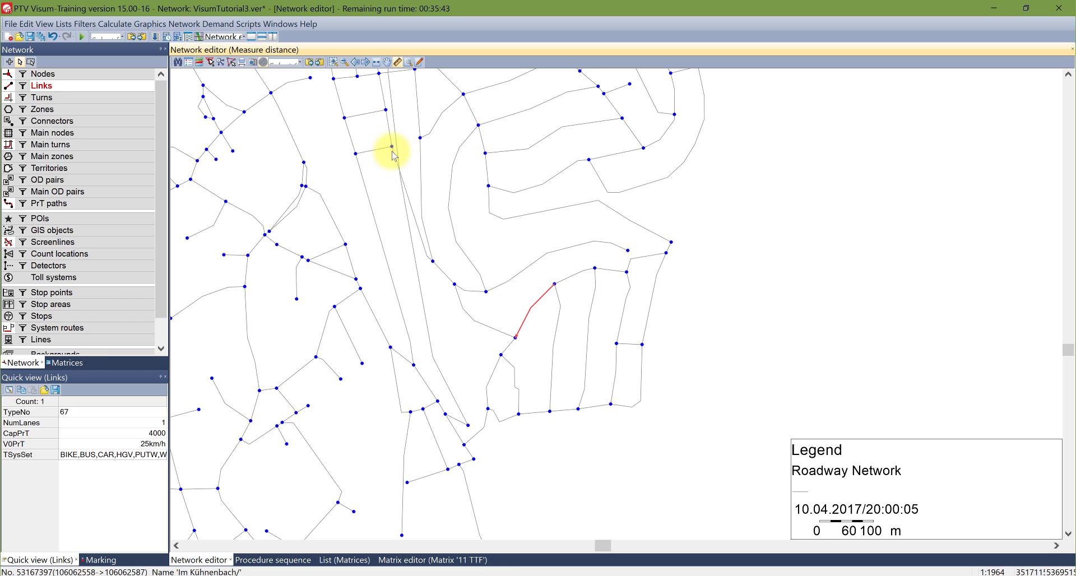
- Show the print preview of the network and set the paper size to A3 in the print settings
click(409, 65)
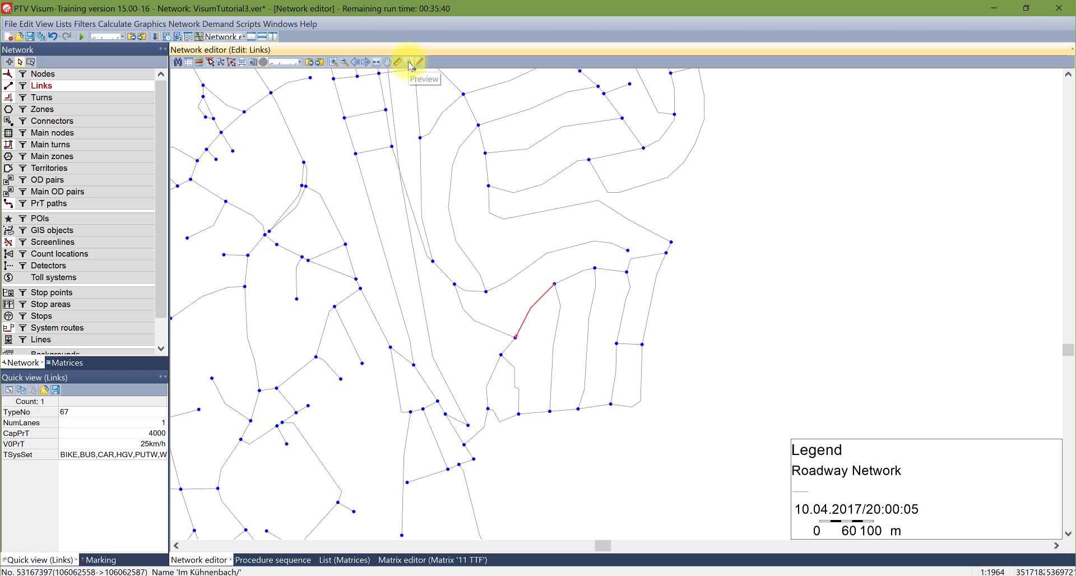
click(410, 62)
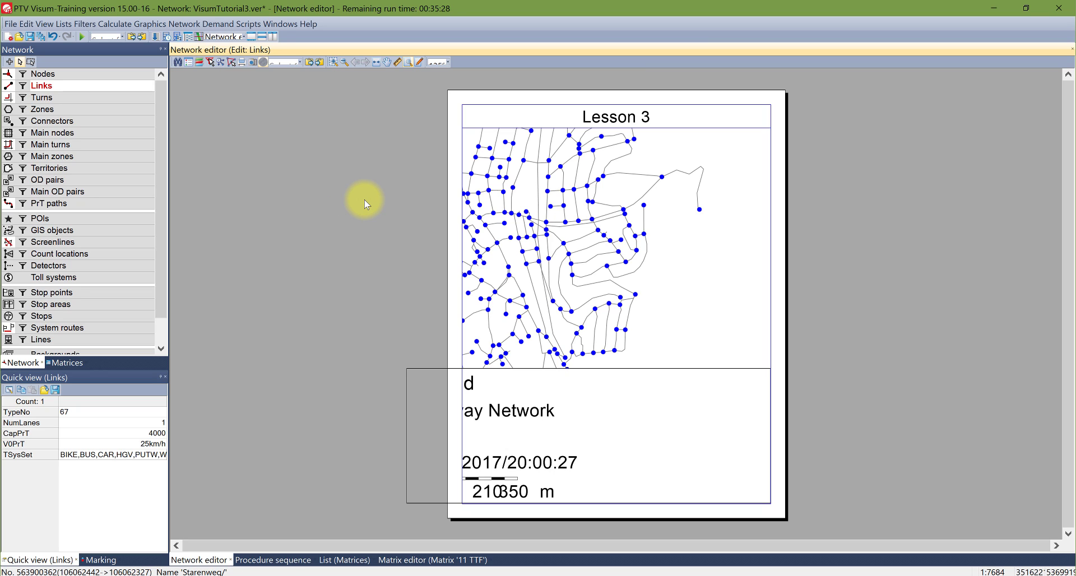
click(9, 24)
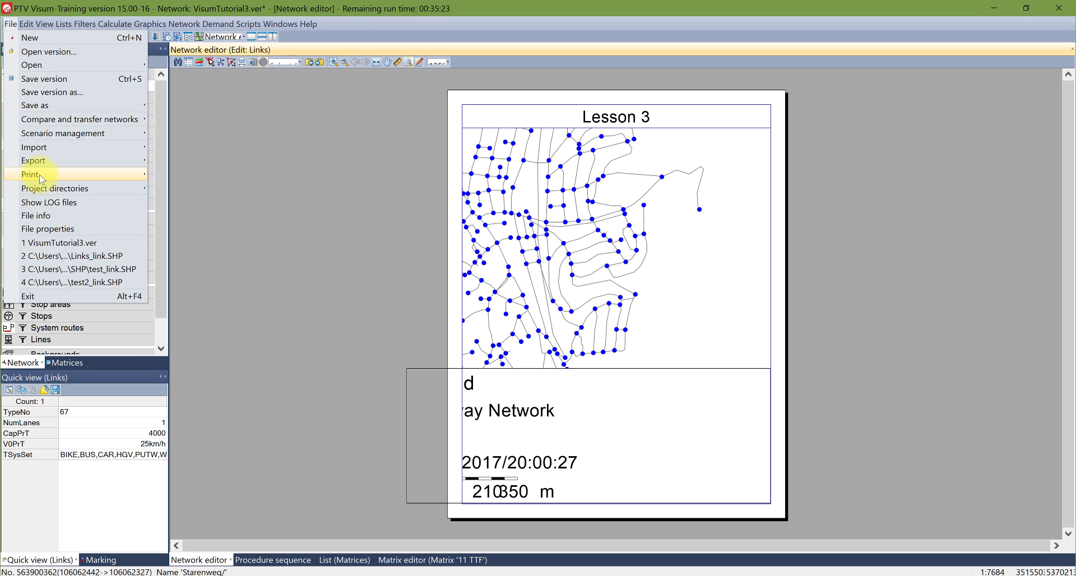
mouse_move(39, 175)
click(185, 177)
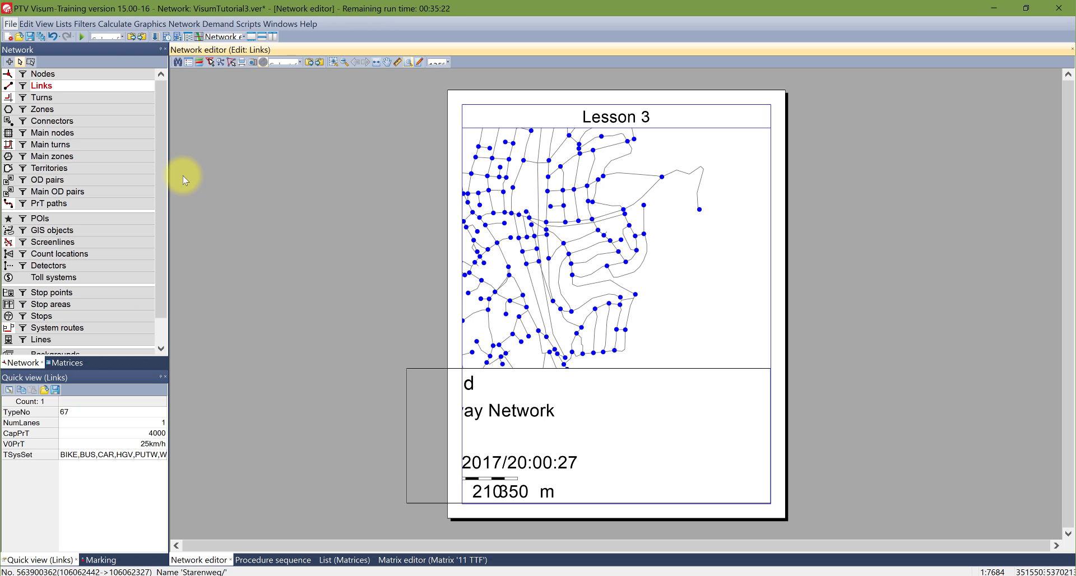
click(517, 314)
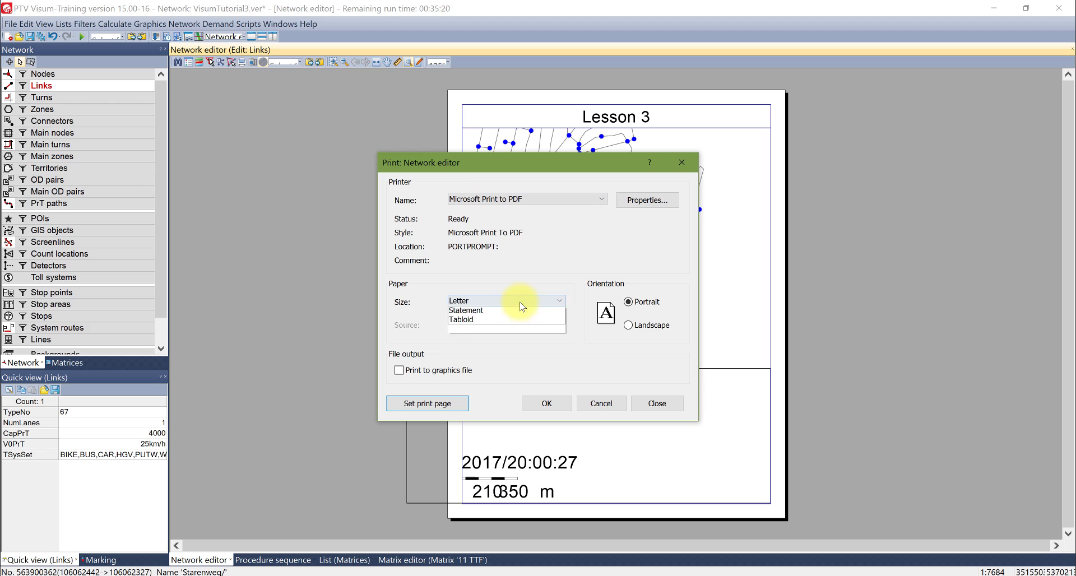
click(494, 317)
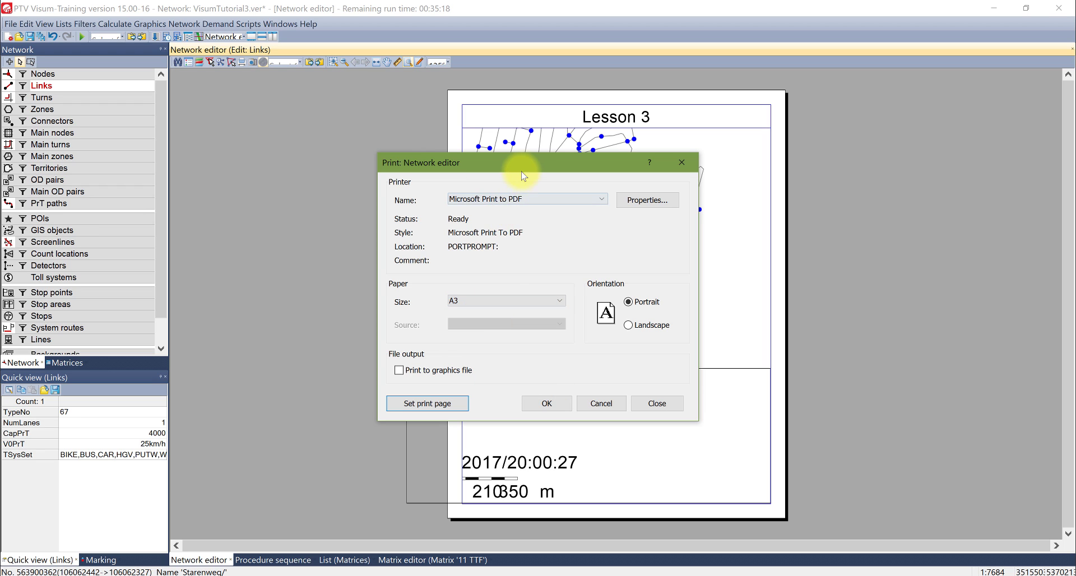
drag(532, 162, 390, 151)
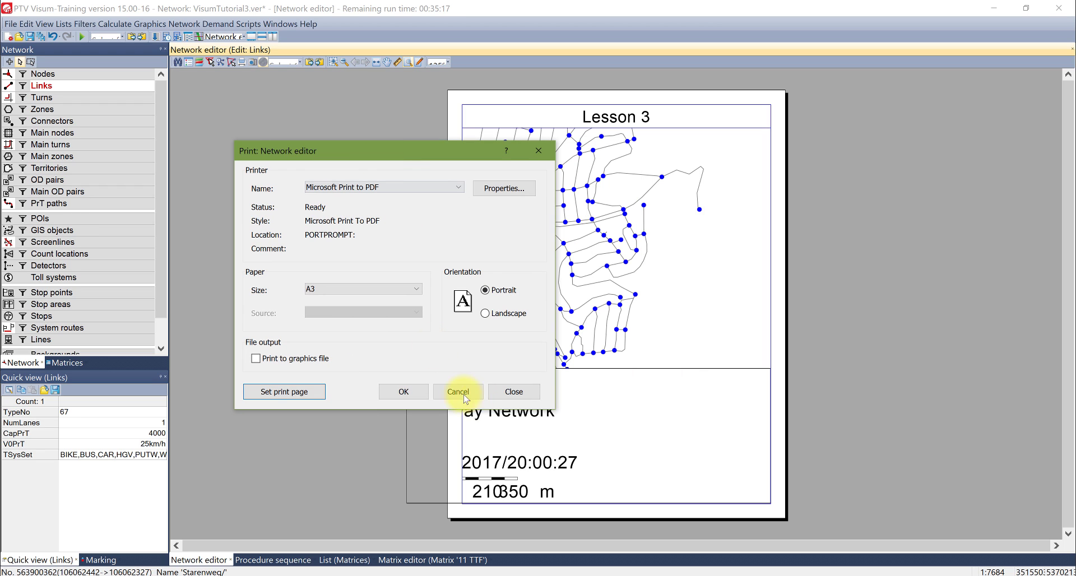
click(513, 392)
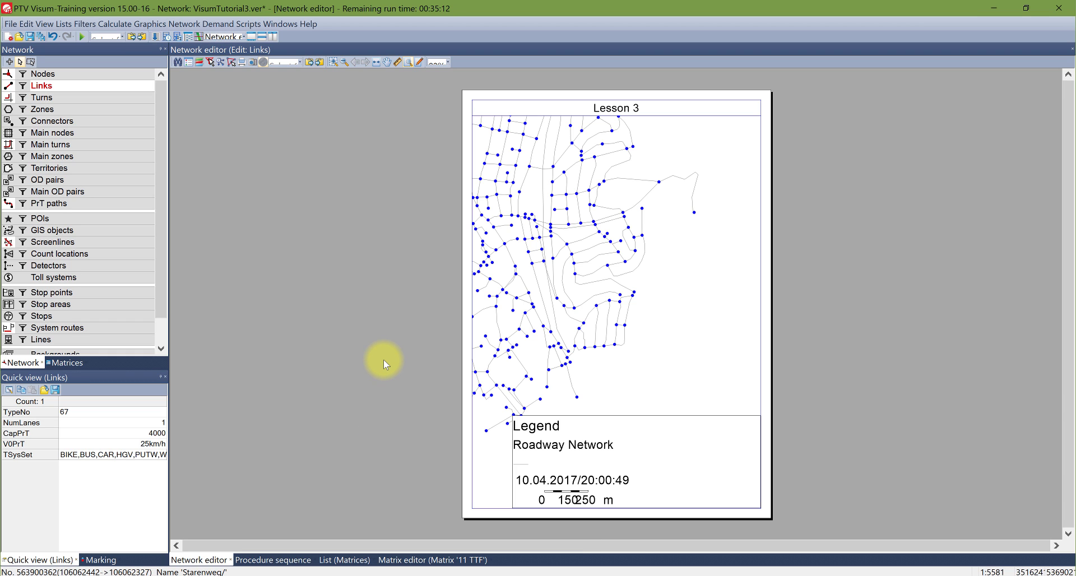
- Set the print page orientation to landscape, then leave the print preview
key(ctrl+p)
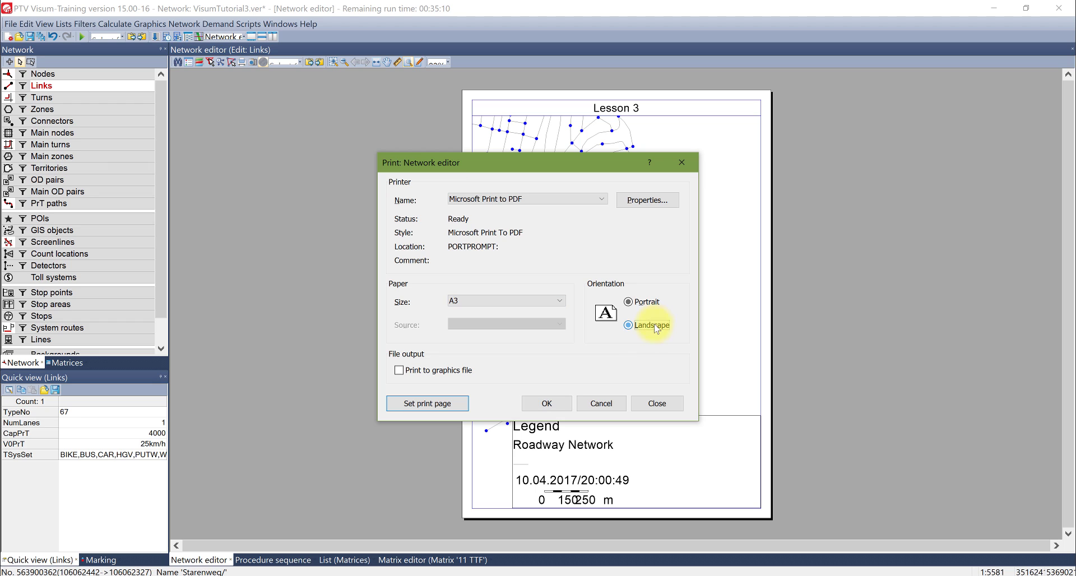
click(657, 403)
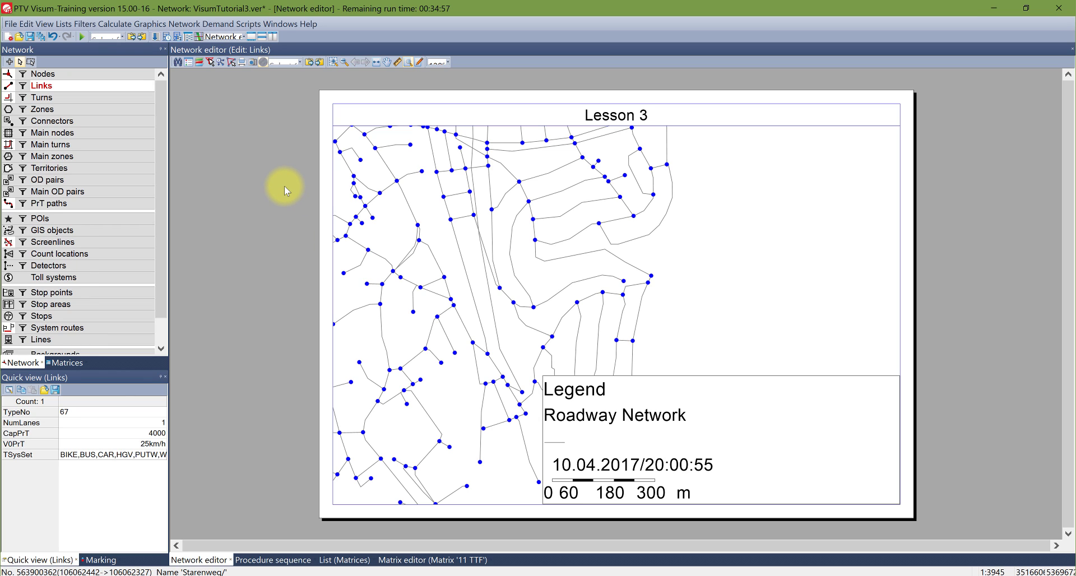
click(410, 64)
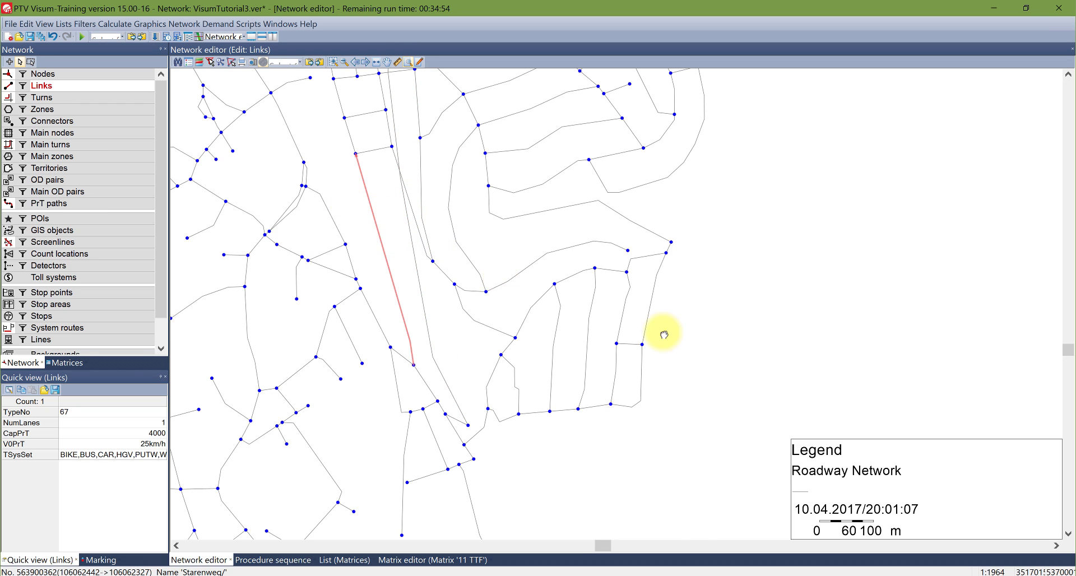
- Zoom out and move the view to show most of the network, and clear the link selection
drag(664, 334, 630, 300)
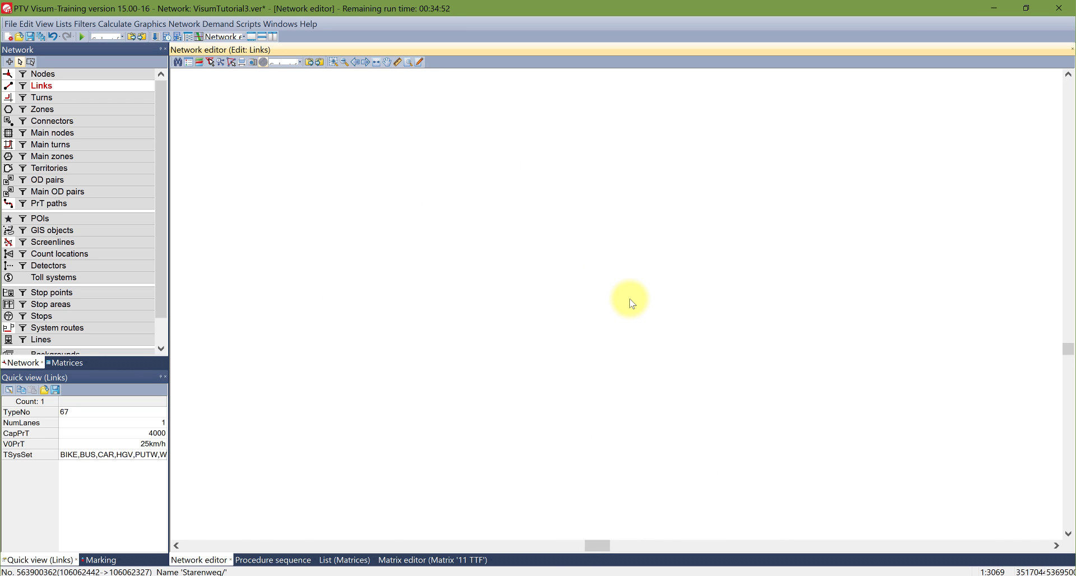
scroll(630, 303, down, 3)
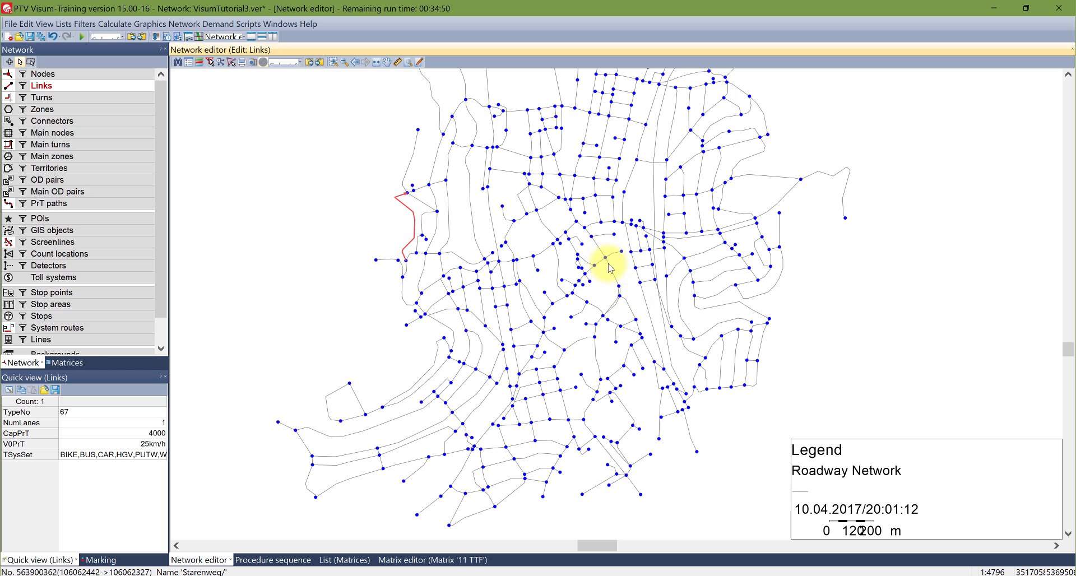
drag(616, 257, 562, 293)
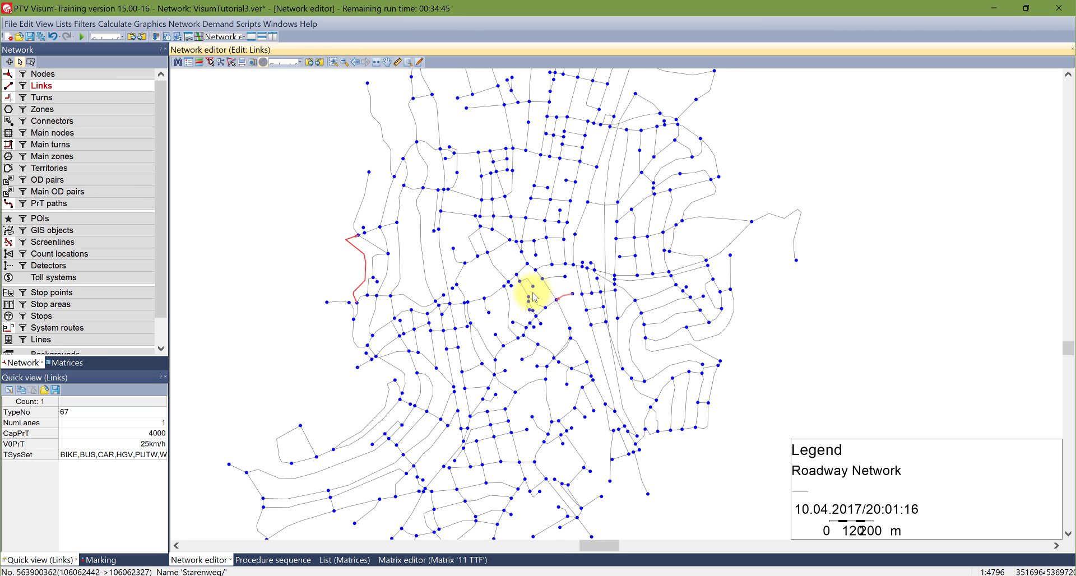
drag(486, 289, 437, 244)
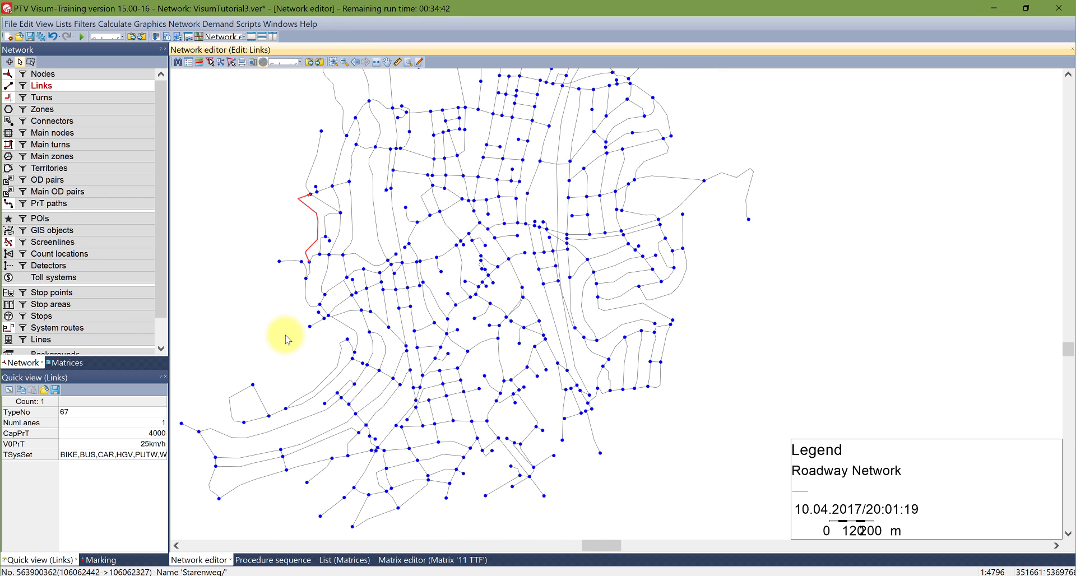
click(286, 339)
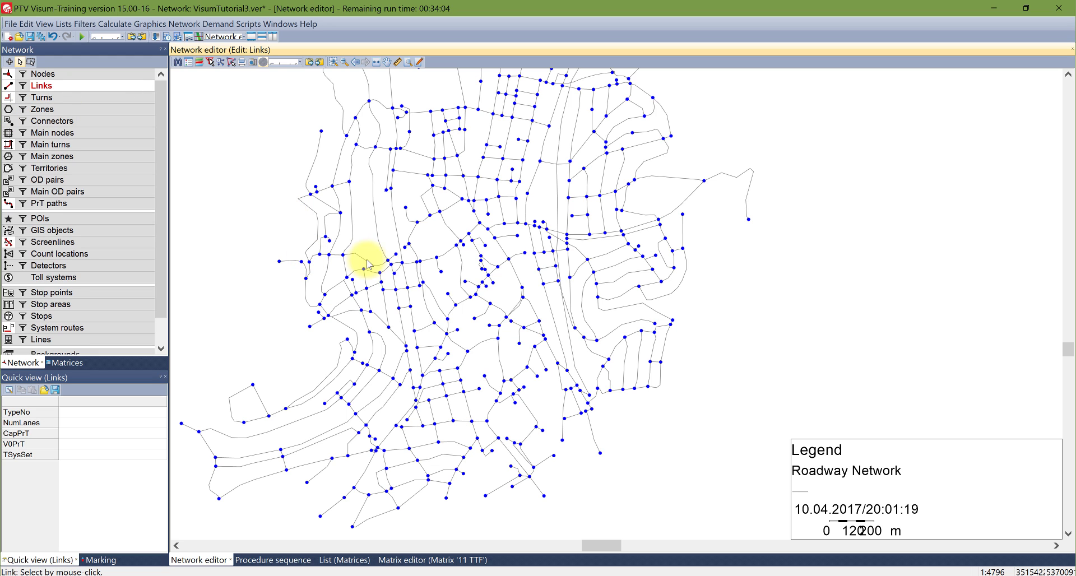
- Start a shapefile export named Links in the SHP folder of VISUM Tutorial - Lesson 9 - ImportExport Shapefile
click(10, 25)
mouse_move(138, 160)
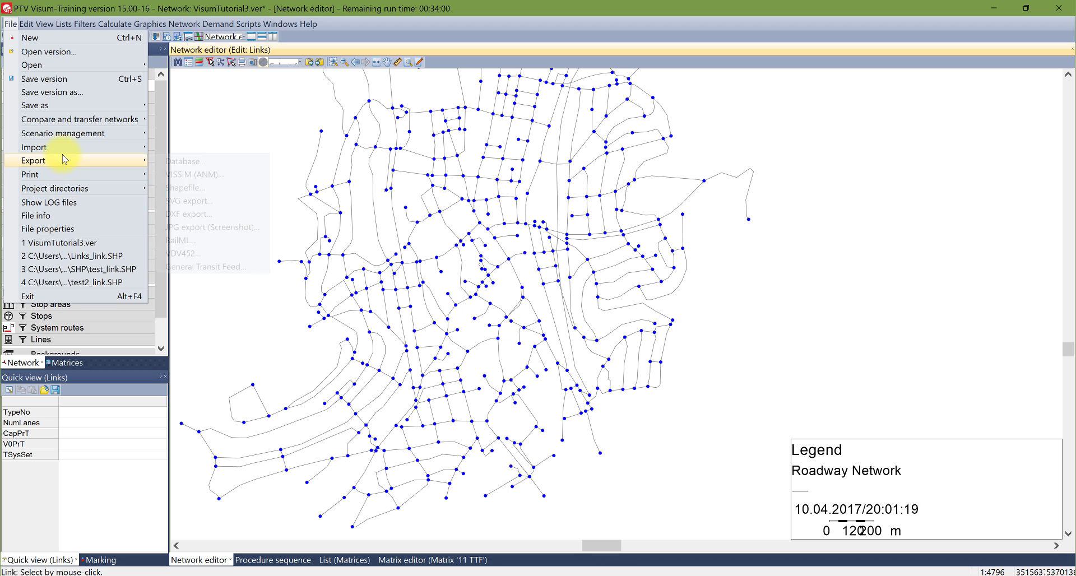
click(187, 187)
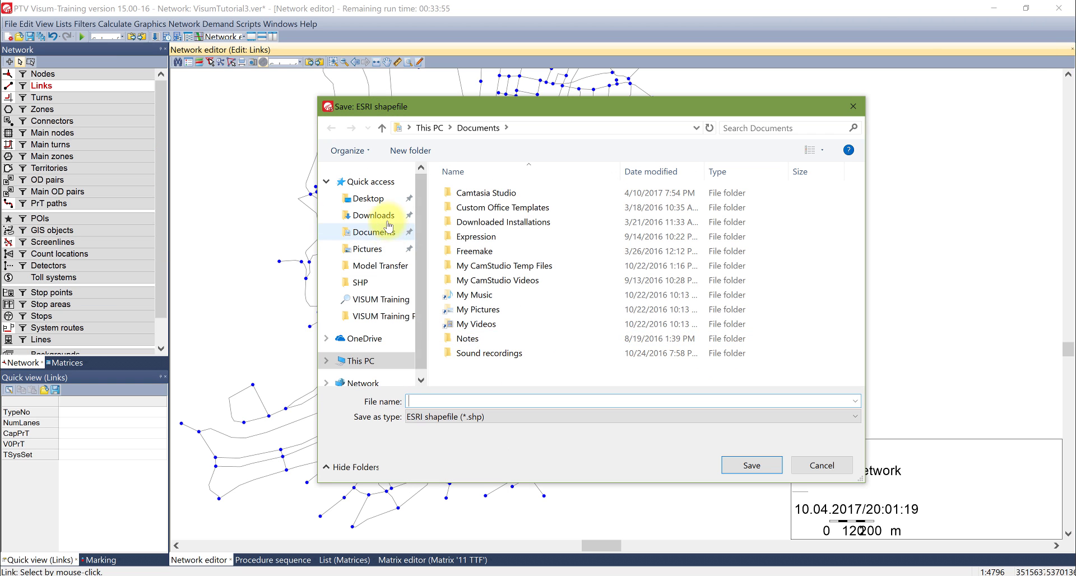
click(383, 203)
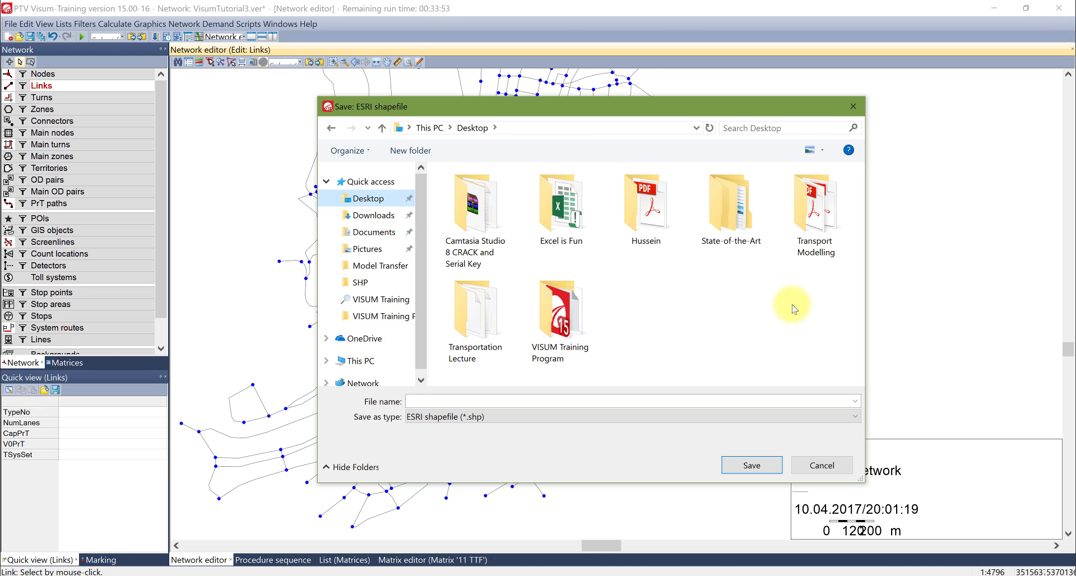
double_click(544, 321)
double_click(456, 340)
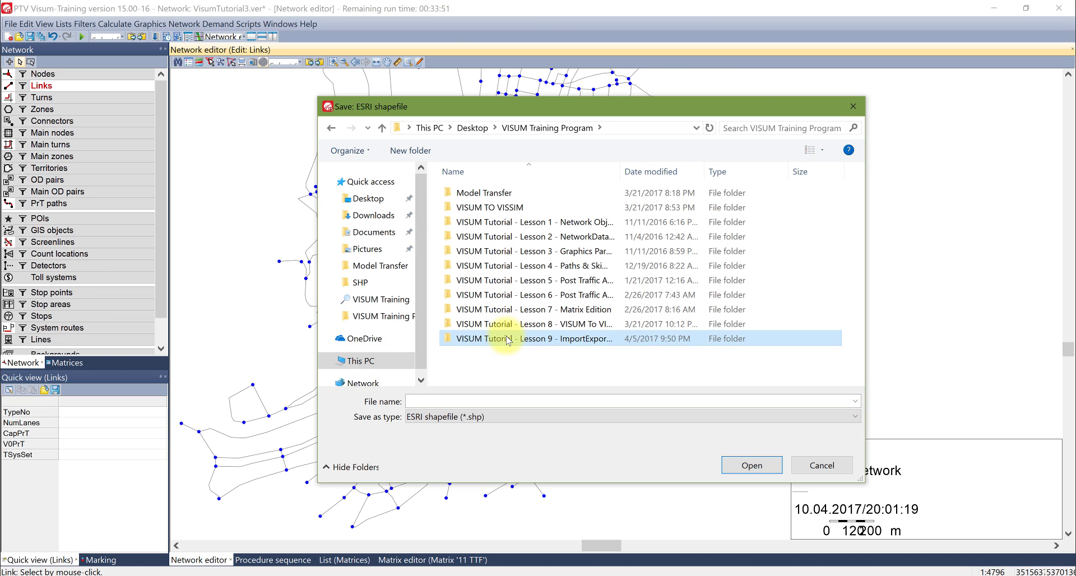
click(477, 195)
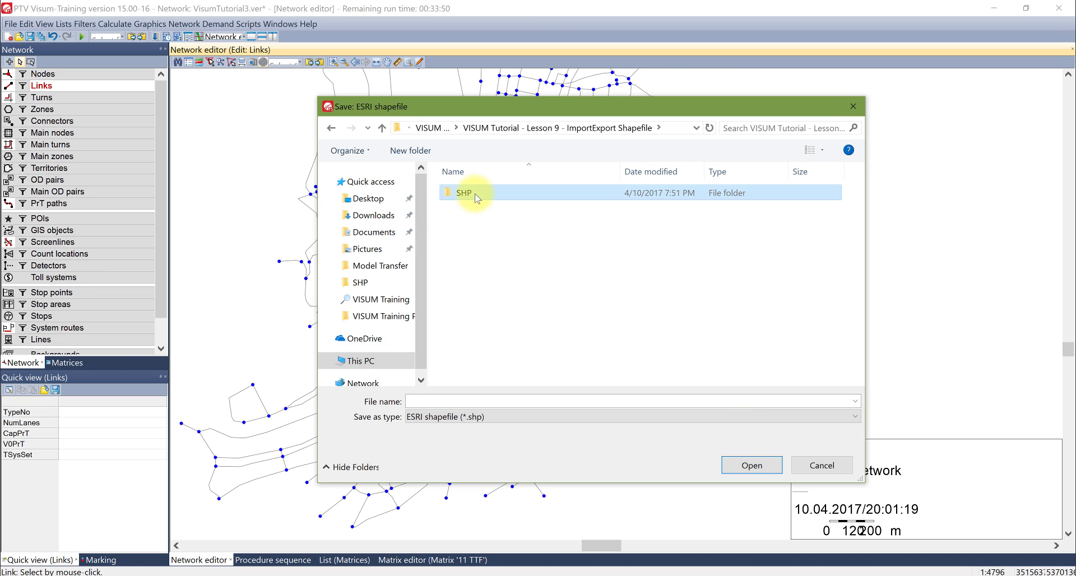
click(459, 401)
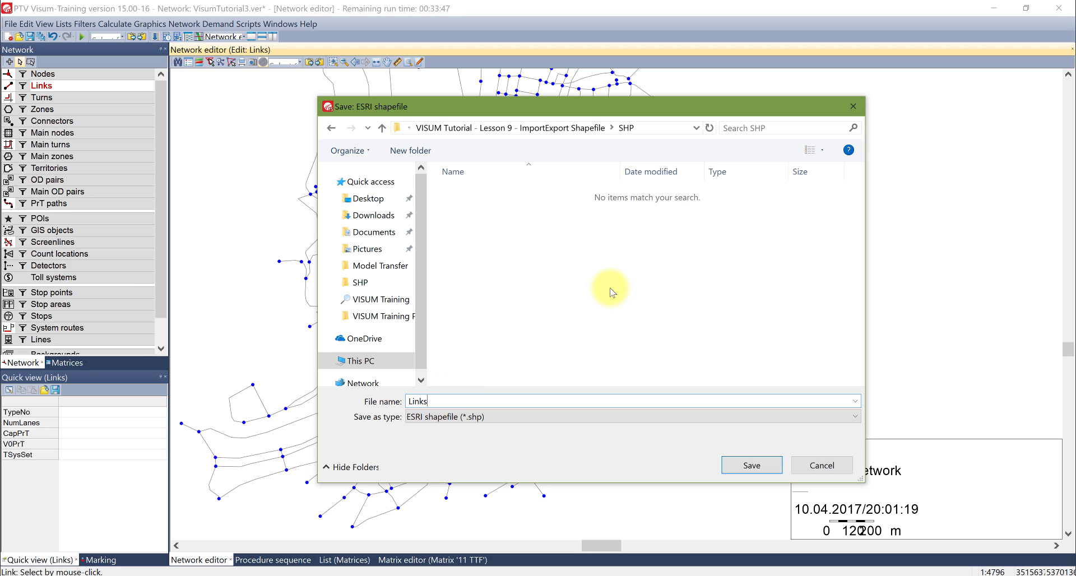
key(Return)
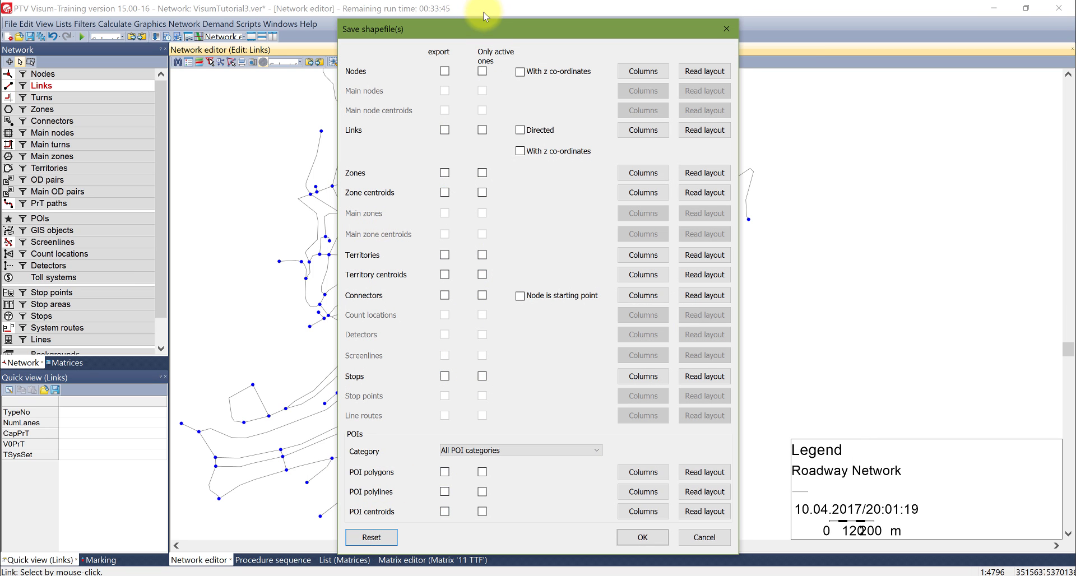
- Include only the links in the shapefile export and make them directed
drag(483, 26, 463, 7)
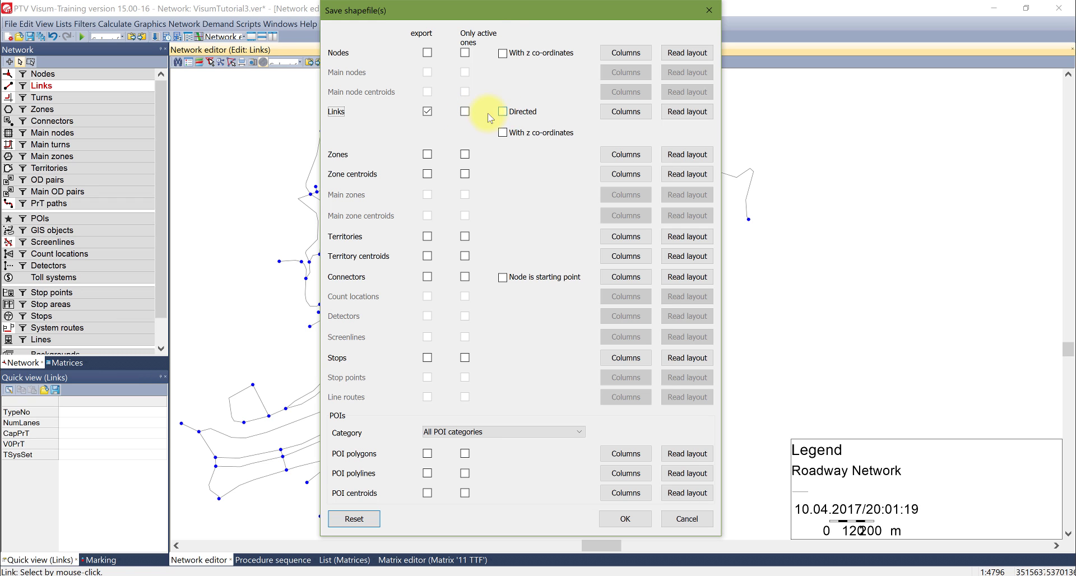
drag(496, 10, 745, 44)
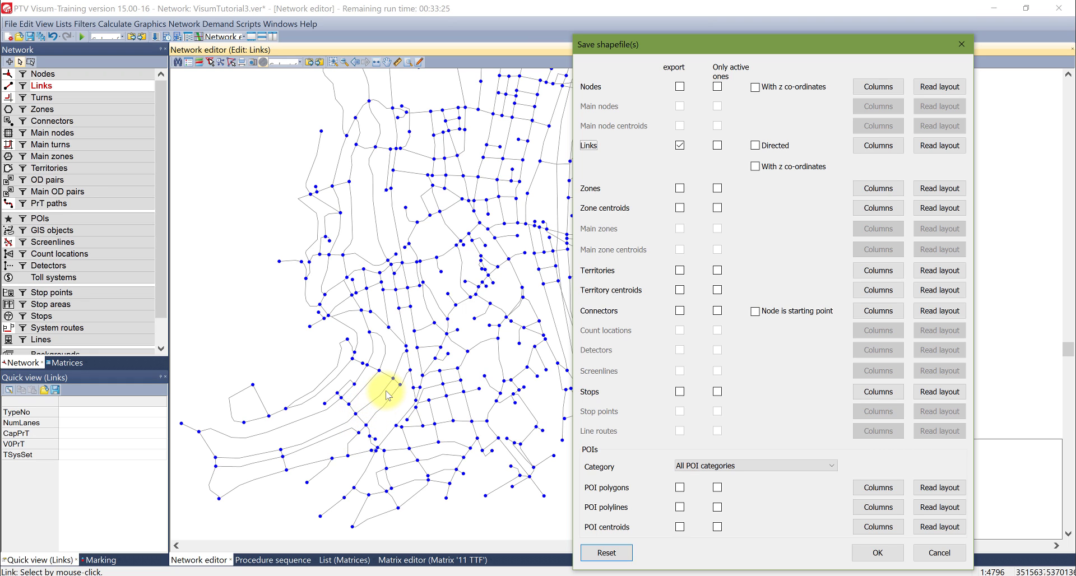
drag(714, 47, 703, 28)
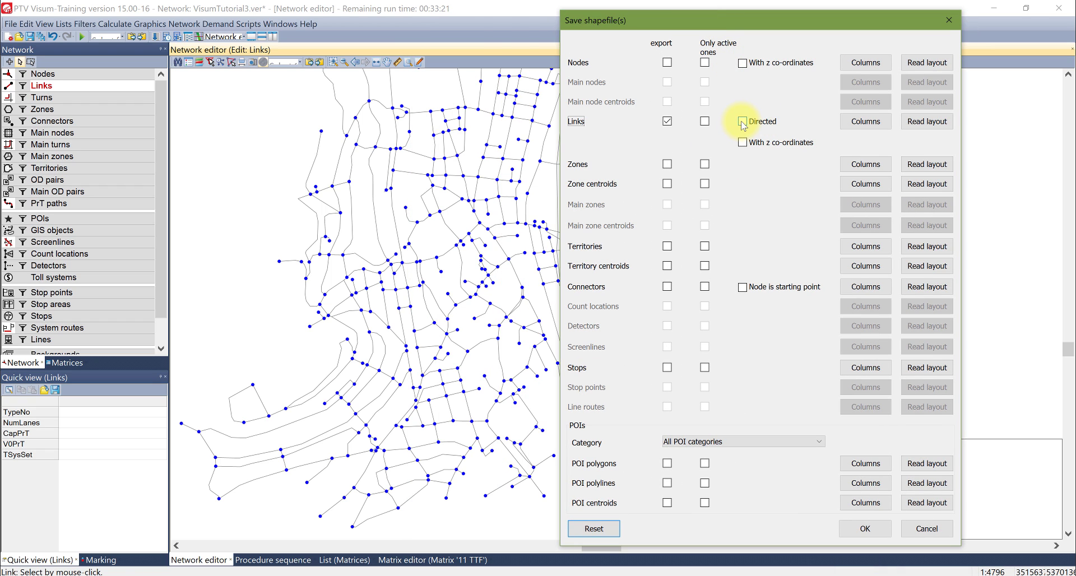
click(742, 122)
drag(718, 22, 495, 42)
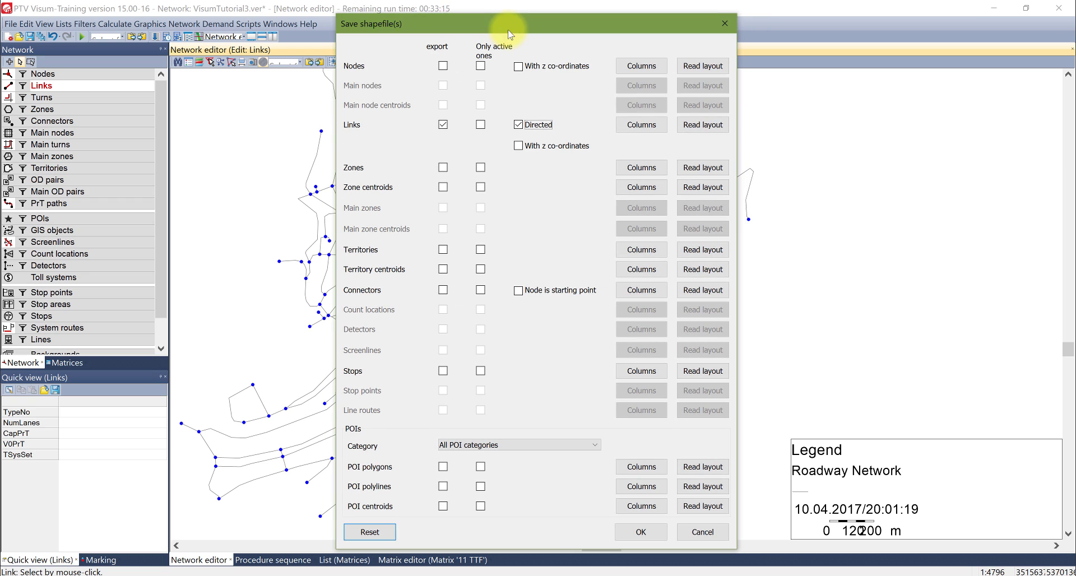
- Remove all link attributes from From node number to link category from the exported columns, keeping only Number
click(637, 124)
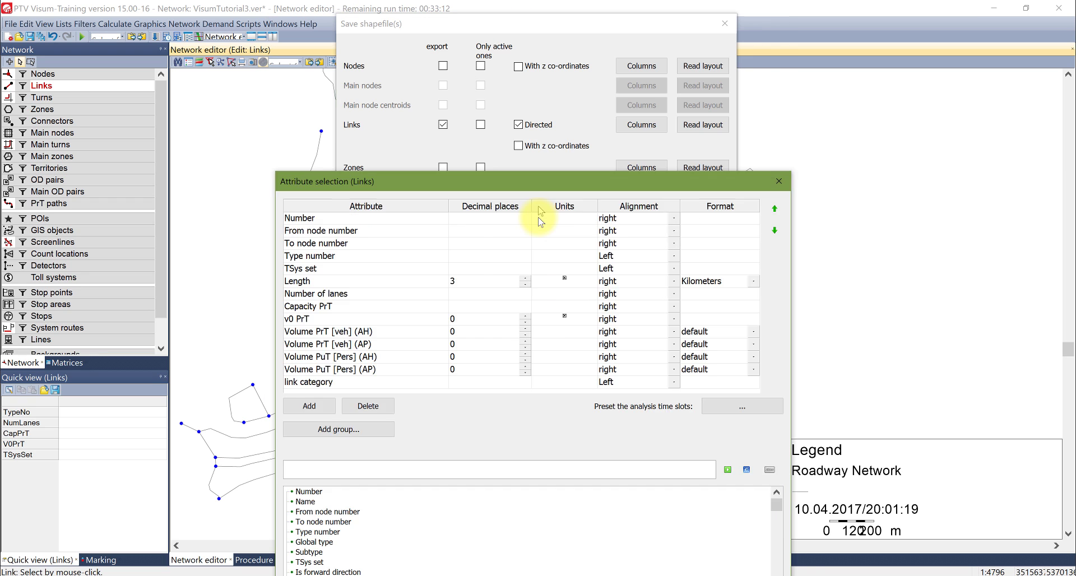
drag(538, 181, 559, 68)
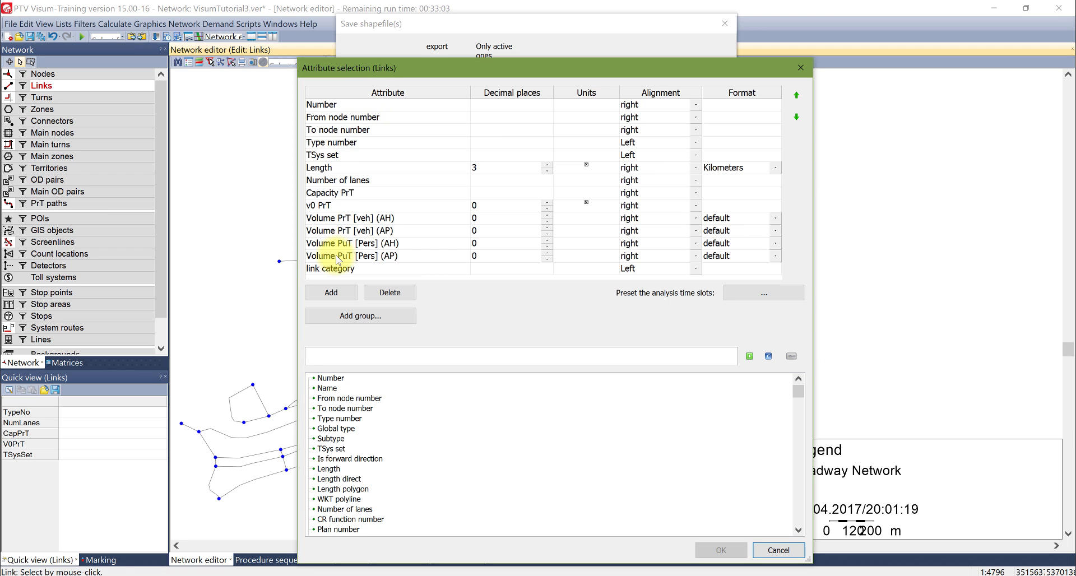
click(357, 119)
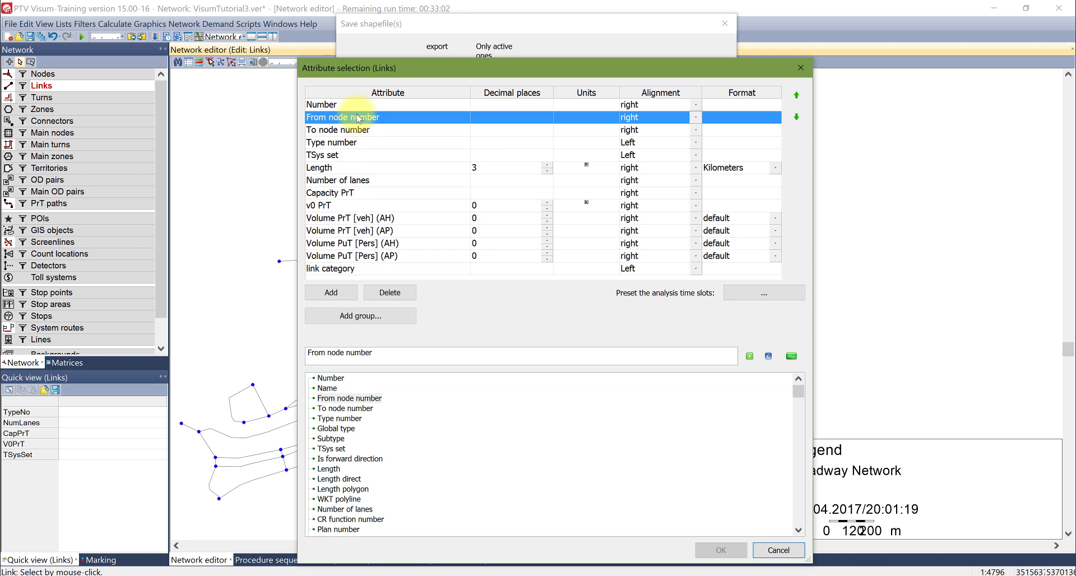
shift+click(337, 268)
click(389, 292)
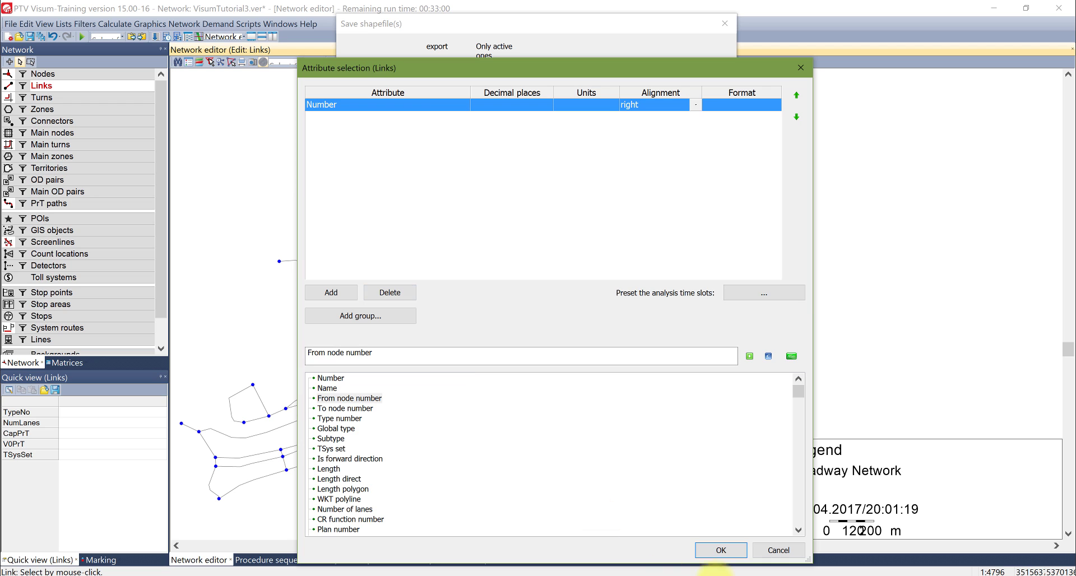
- Accept the Number-only attribute selection and export the directed links to the shapefile
click(720, 551)
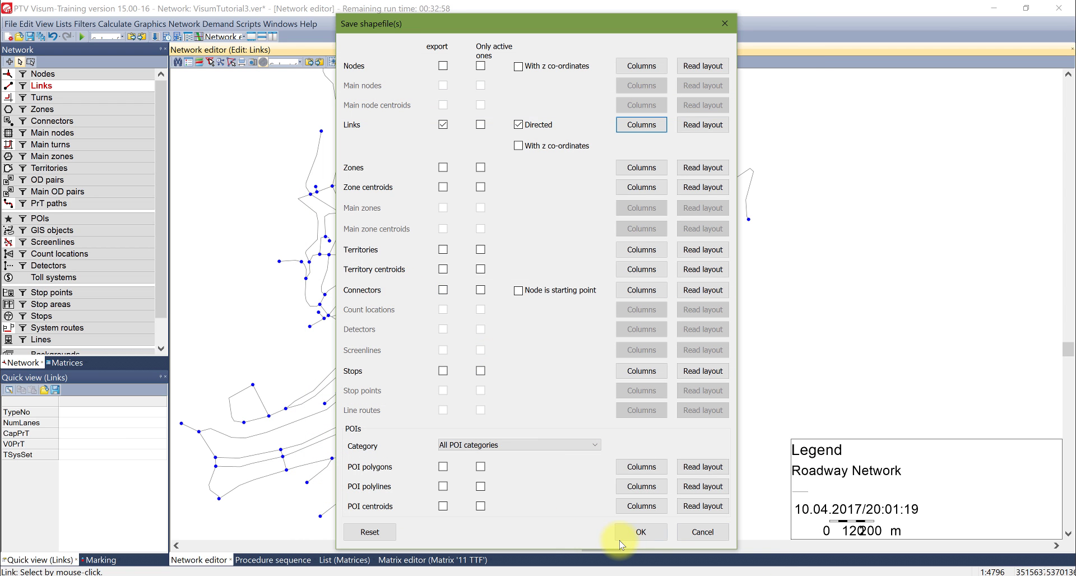
click(640, 533)
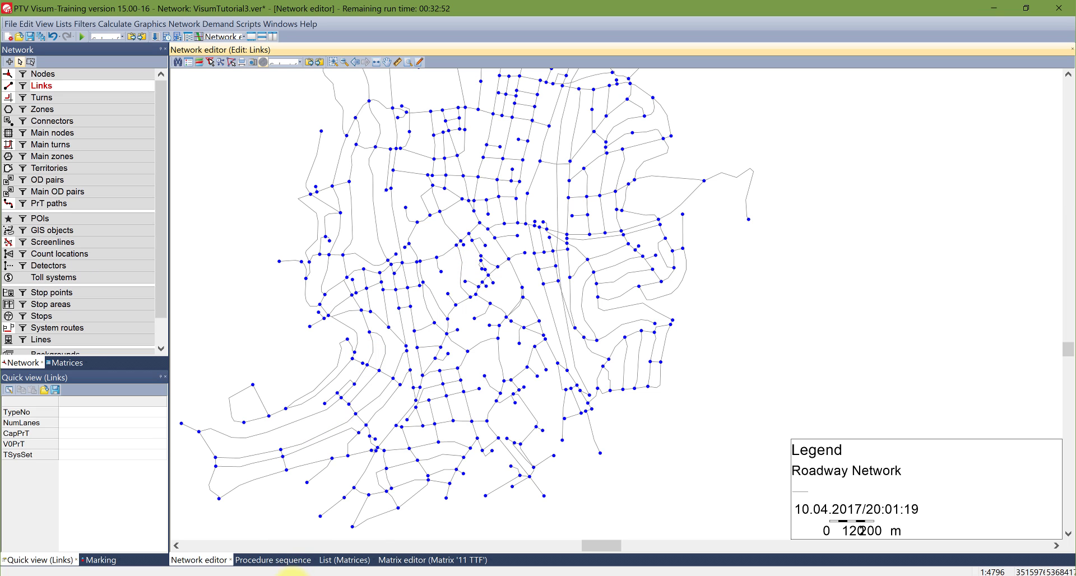
- Open a second, empty PTV Visum window and accept the OpenStreetMap data licensing terms
right_click(291, 574)
click(280, 513)
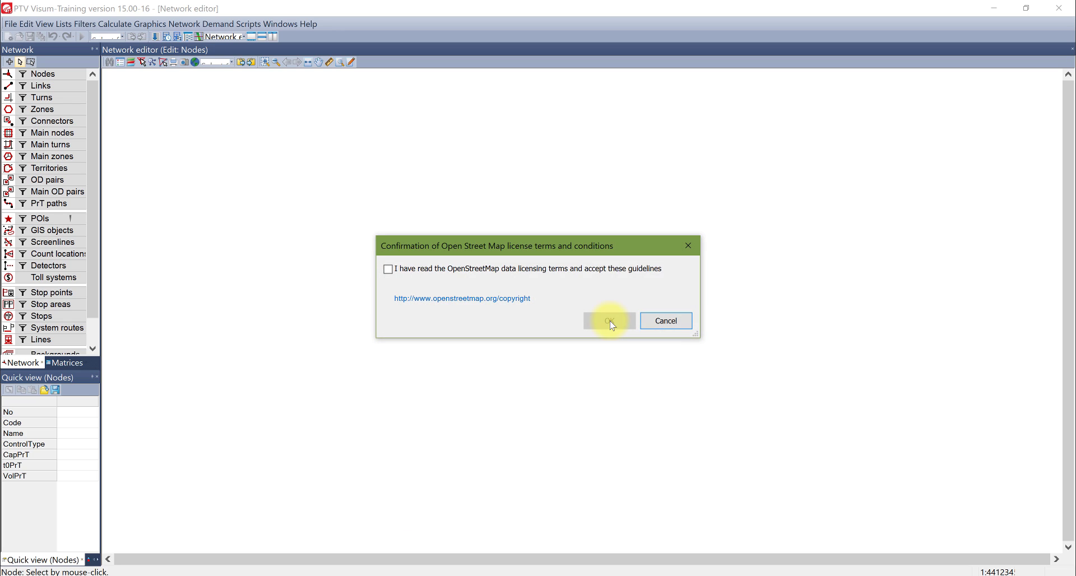
click(603, 277)
click(610, 320)
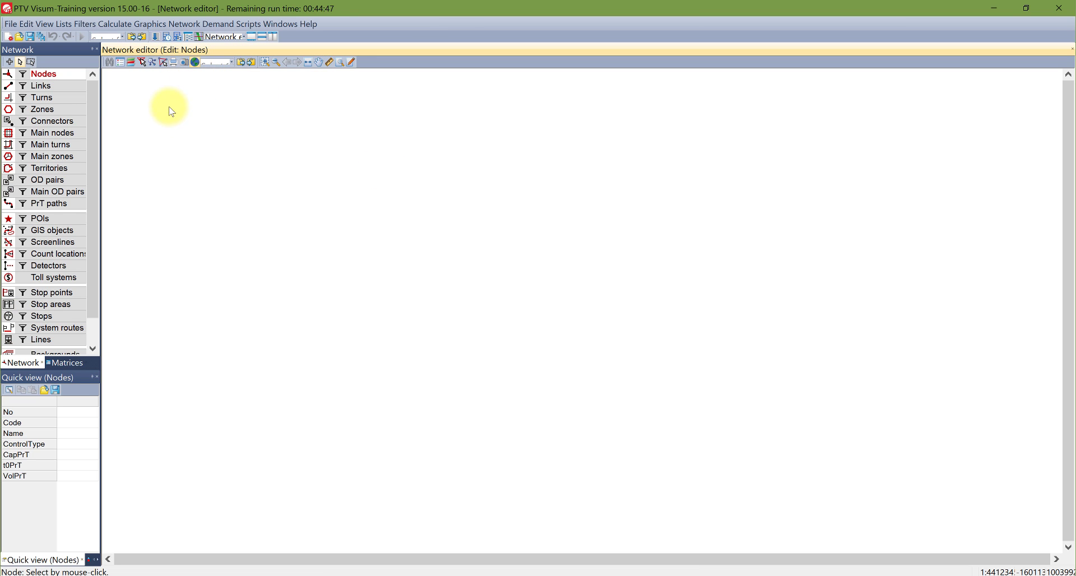
- Start importing the ESRI shapefile Links_link.SHP from the SHP folder of VISUM Tutorial - Lesson 9 - ImportExport Shapefile
click(10, 25)
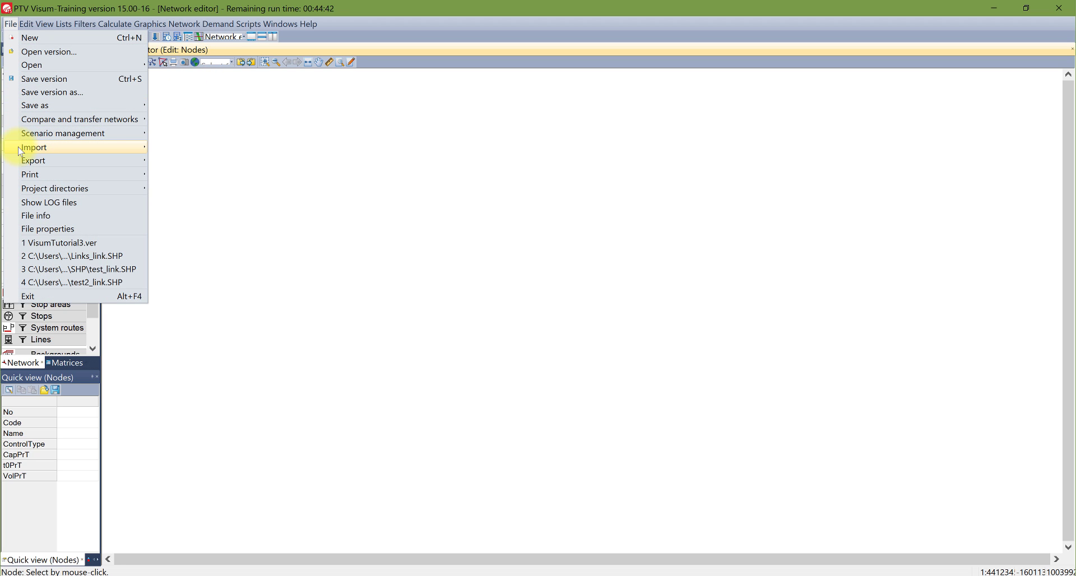
mouse_move(146, 151)
key(Escape)
key(Escape)
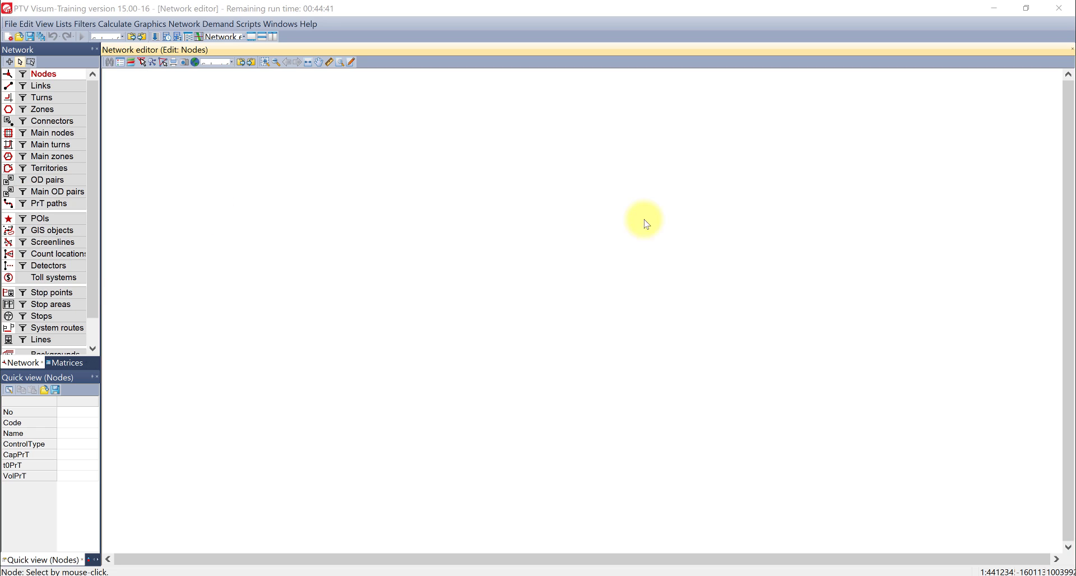
click(365, 199)
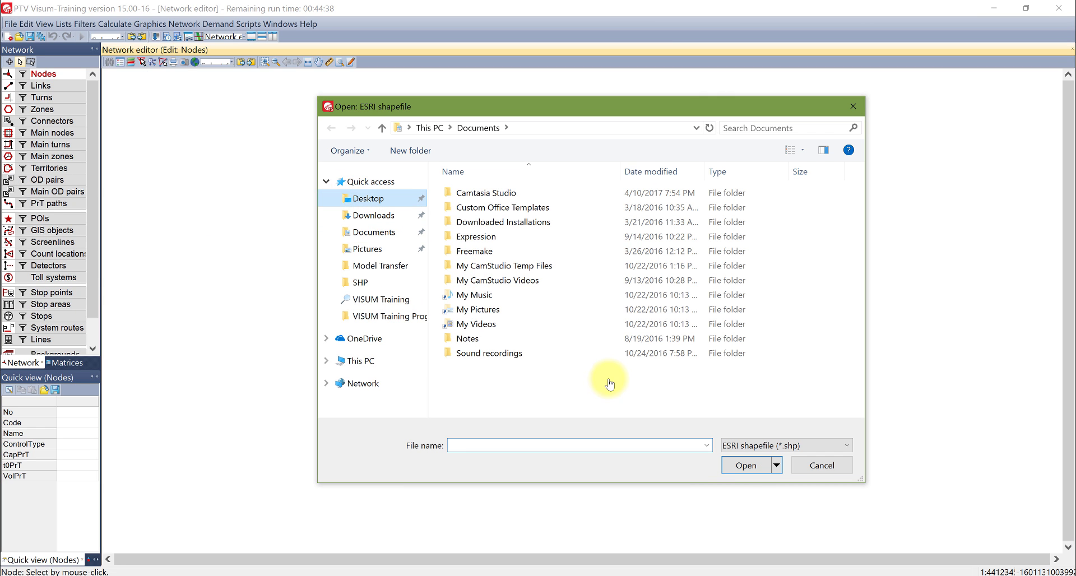
double_click(552, 353)
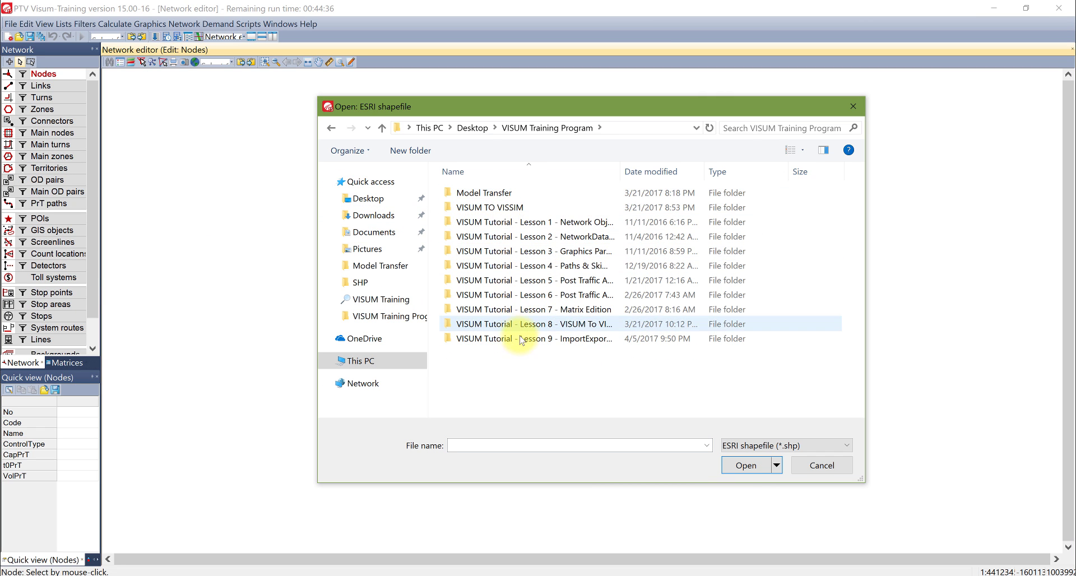
click(521, 338)
double_click(521, 339)
double_click(480, 193)
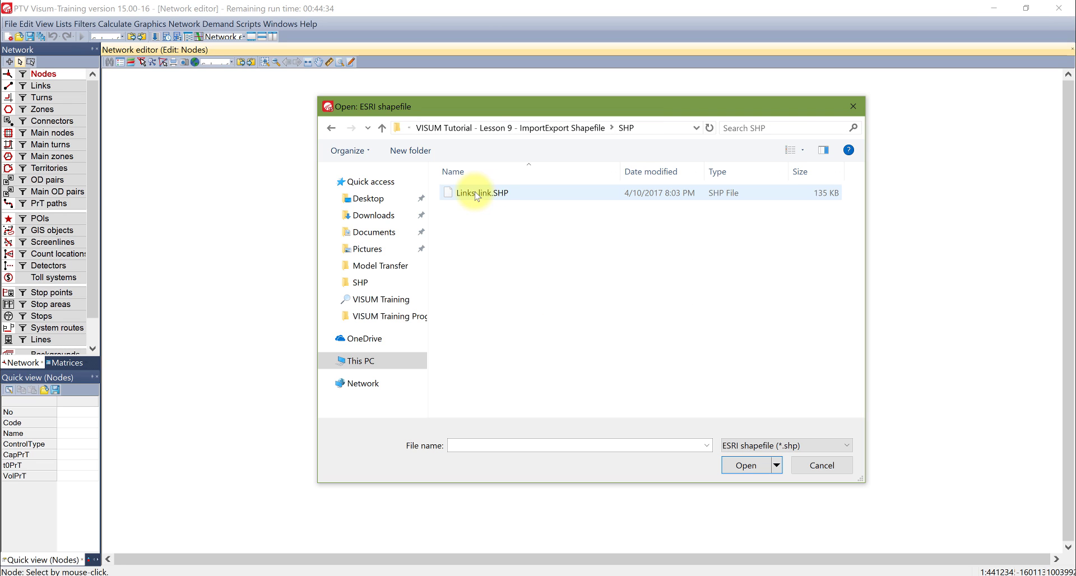
click(483, 197)
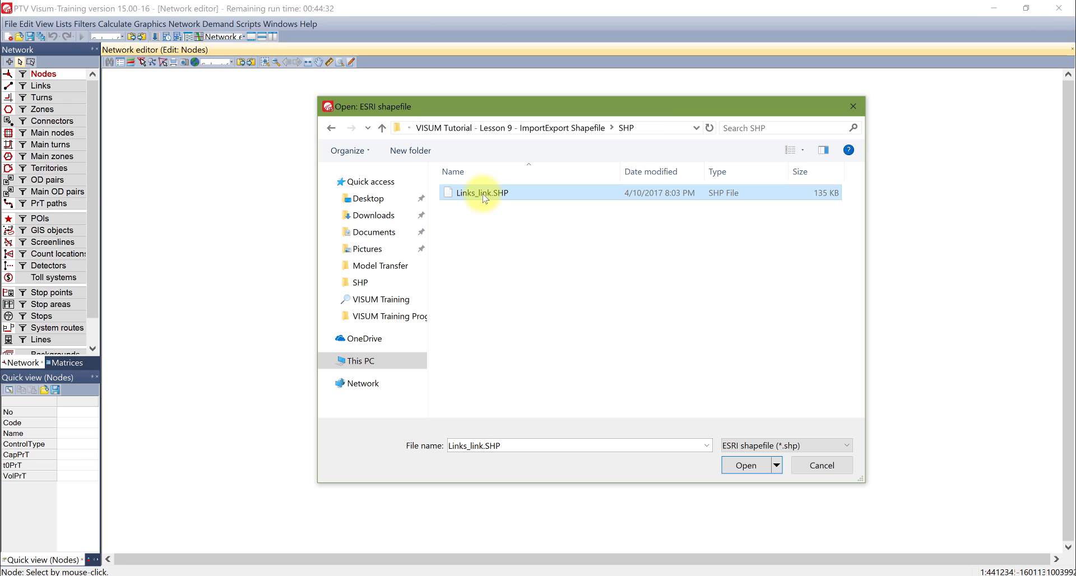
double_click(483, 198)
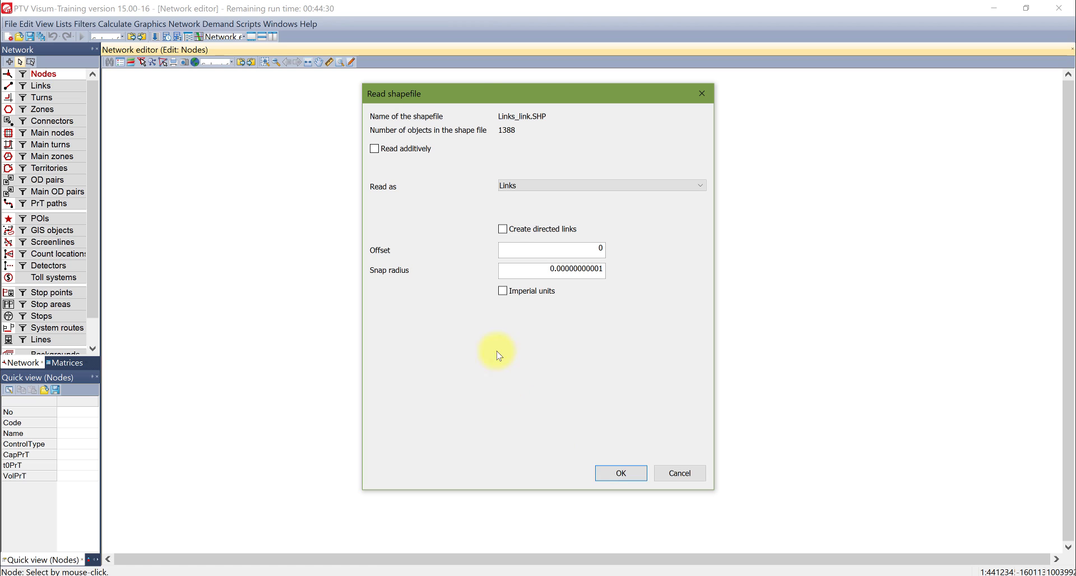
- Read the shapefile as links with directed links created, and accept the attribute allocation
drag(475, 92, 450, 93)
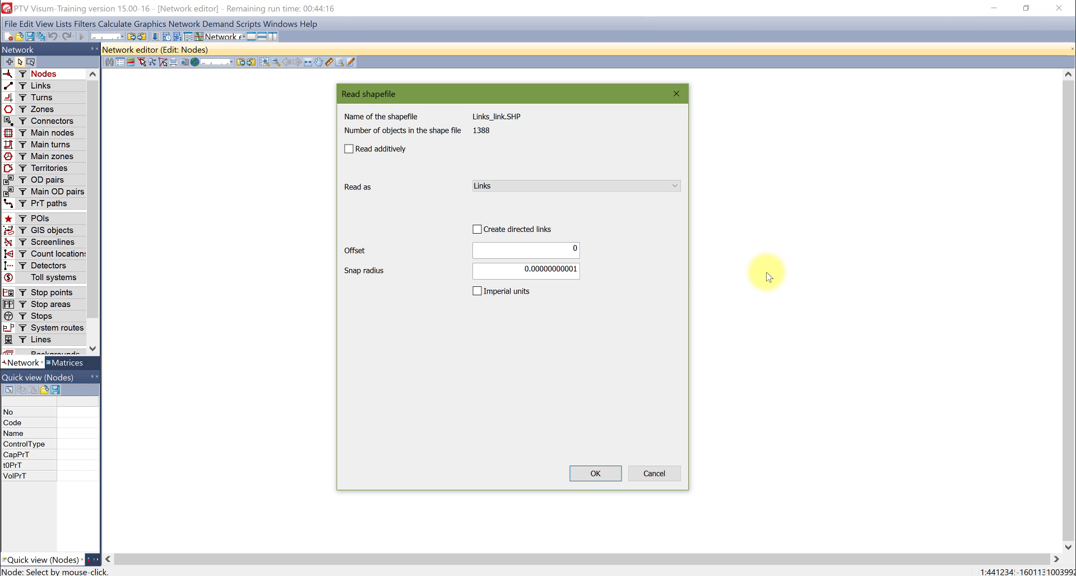
mouse_move(541, 94)
mouse_down()
mouse_move(353, 96)
mouse_move(524, 101)
mouse_up()
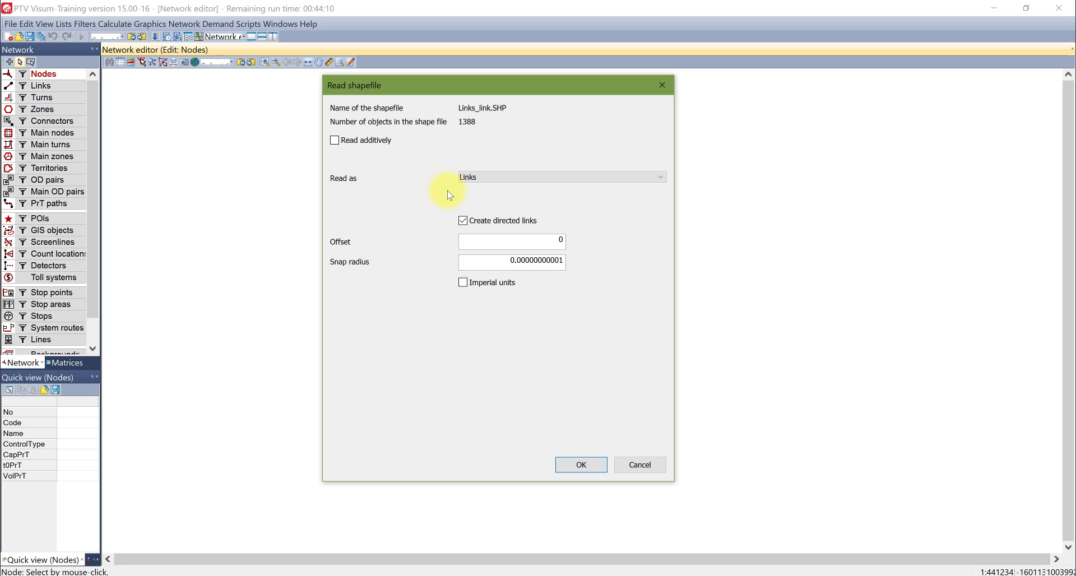
click(581, 468)
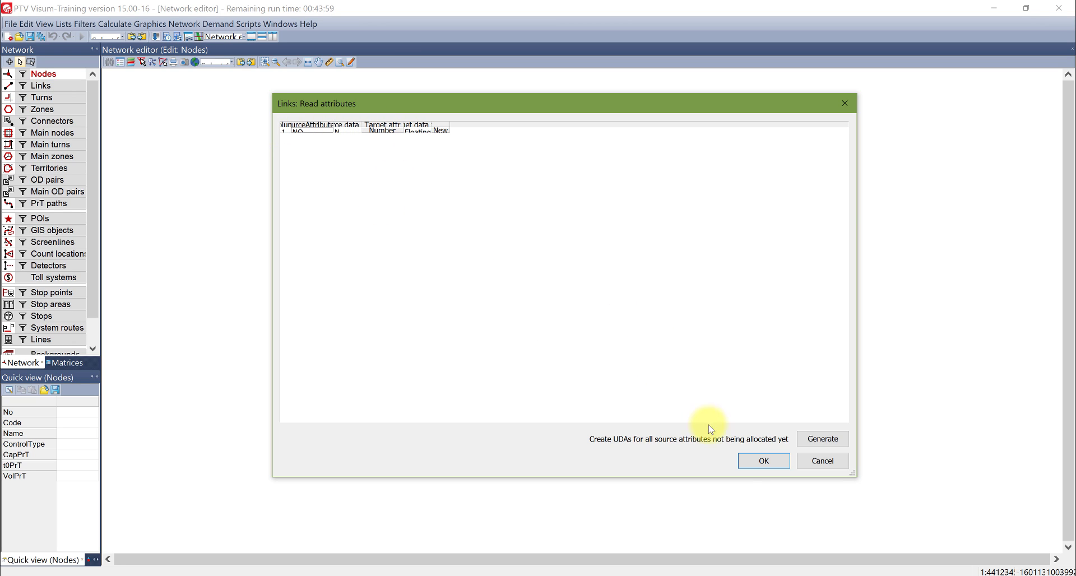
click(749, 466)
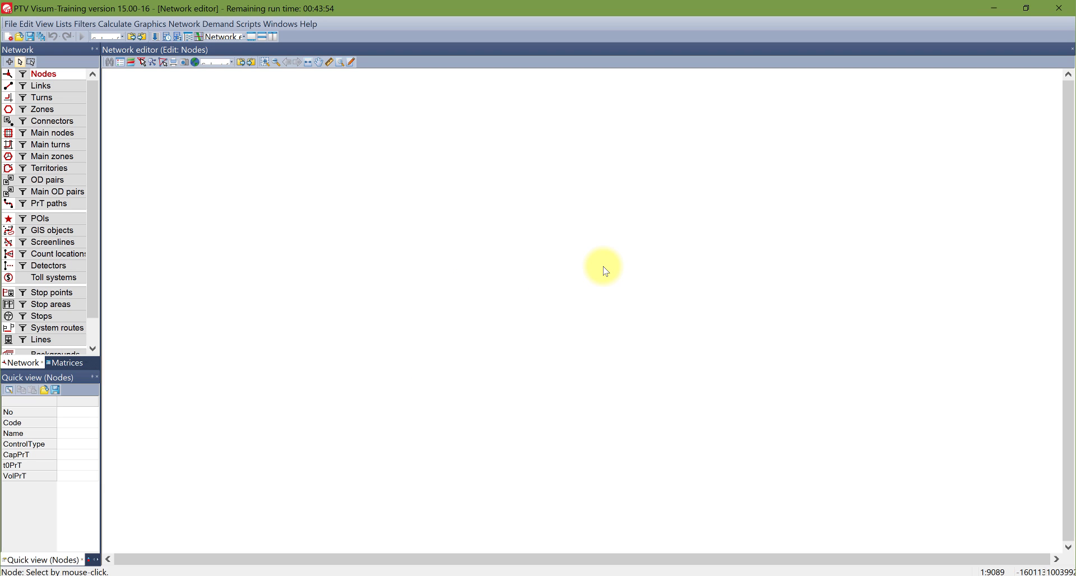
- Look over the imported network, and switch back to the Visum window containing VisumTutorial3.ver
mouse_move(552, 320)
mouse_down()
mouse_move(468, 312)
mouse_move(494, 318)
mouse_up()
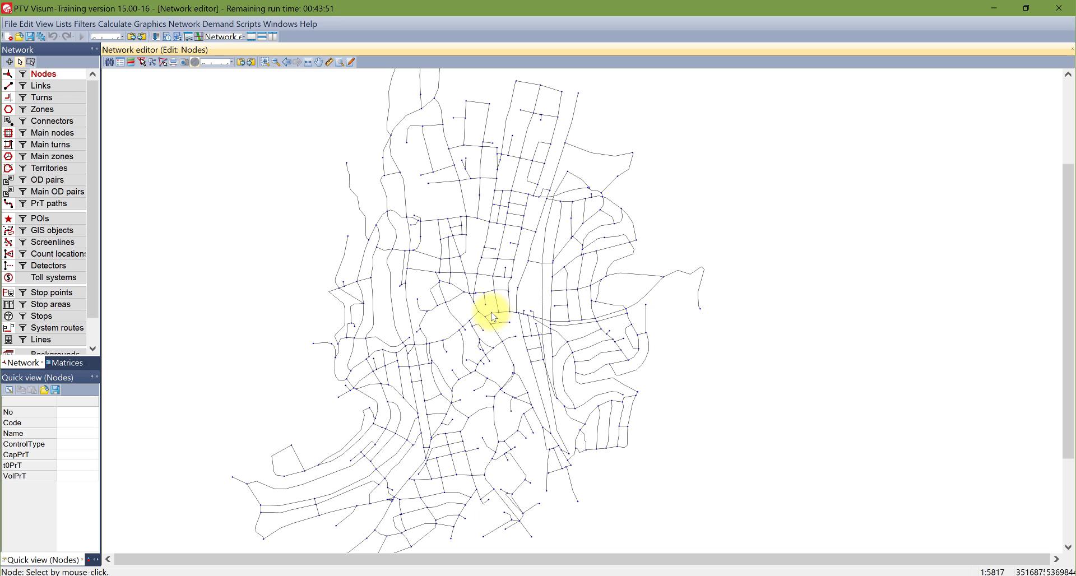
scroll(491, 316, up, 1)
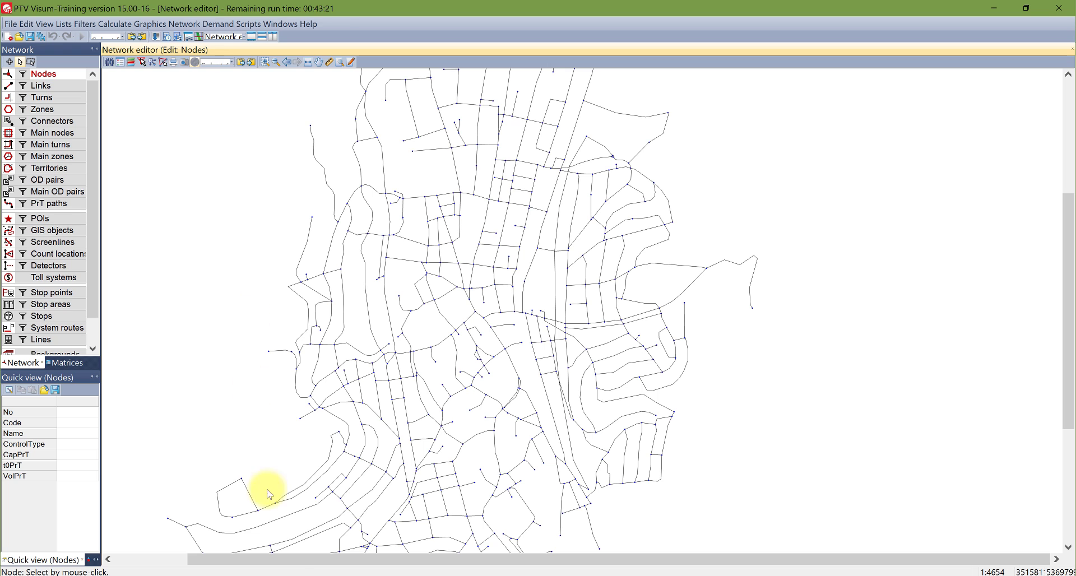
mouse_move(283, 571)
click(246, 529)
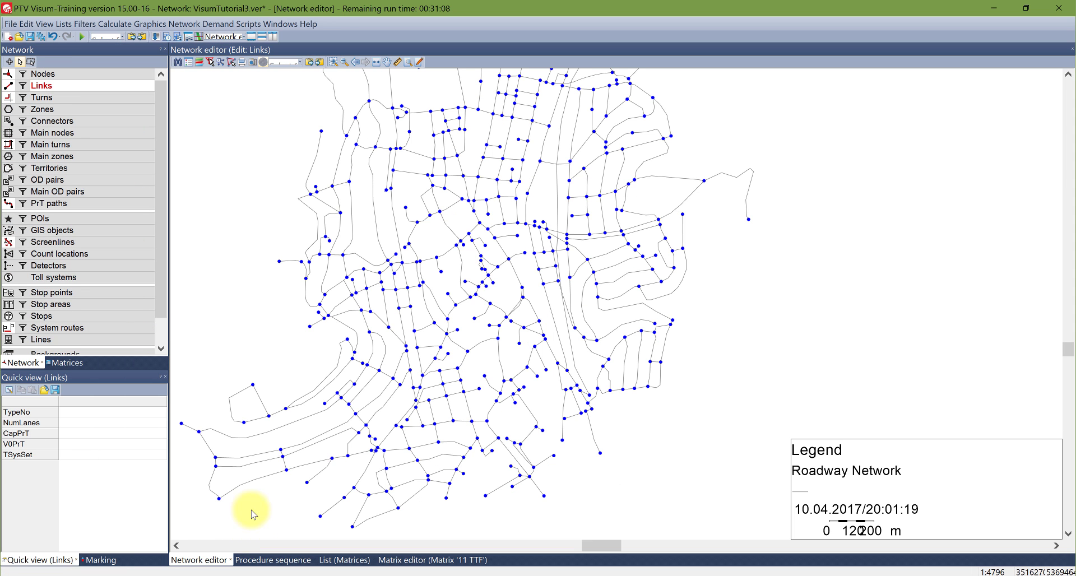
click(336, 274)
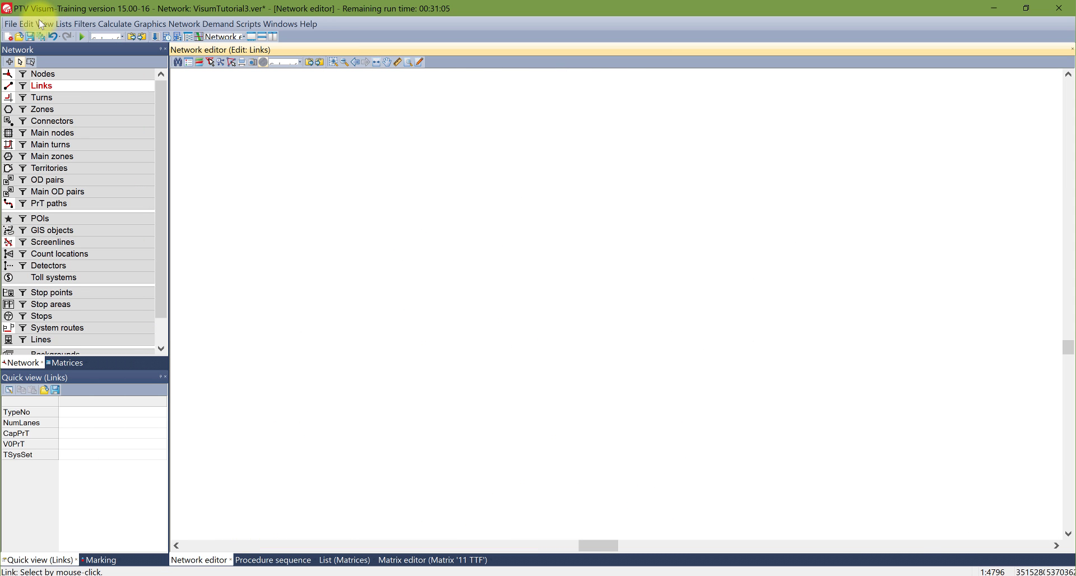
- Create a new empty network without saving the current data, and accept the OpenStreetMap data licensing terms
click(11, 23)
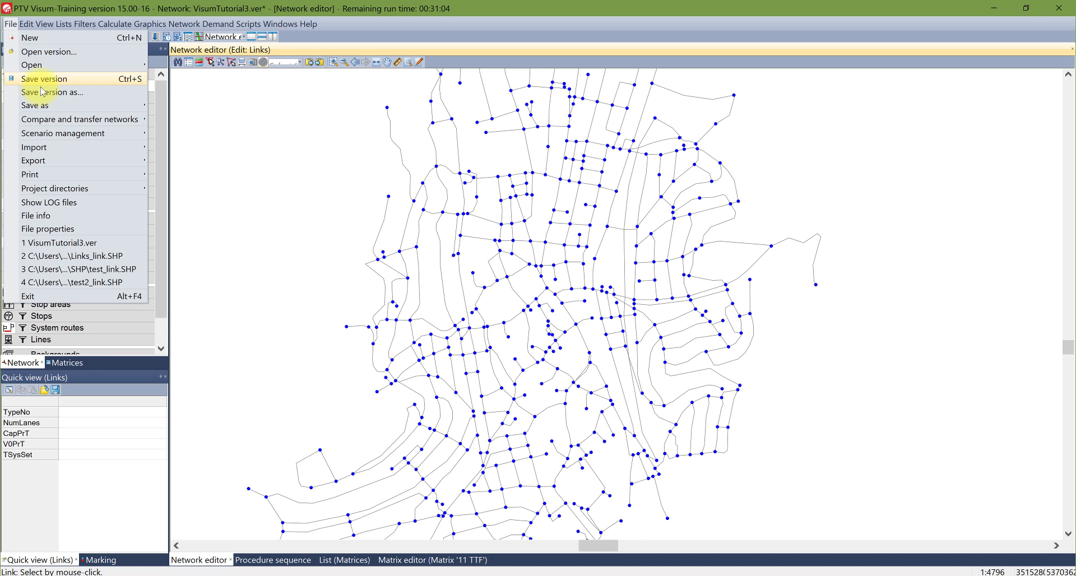
click(38, 54)
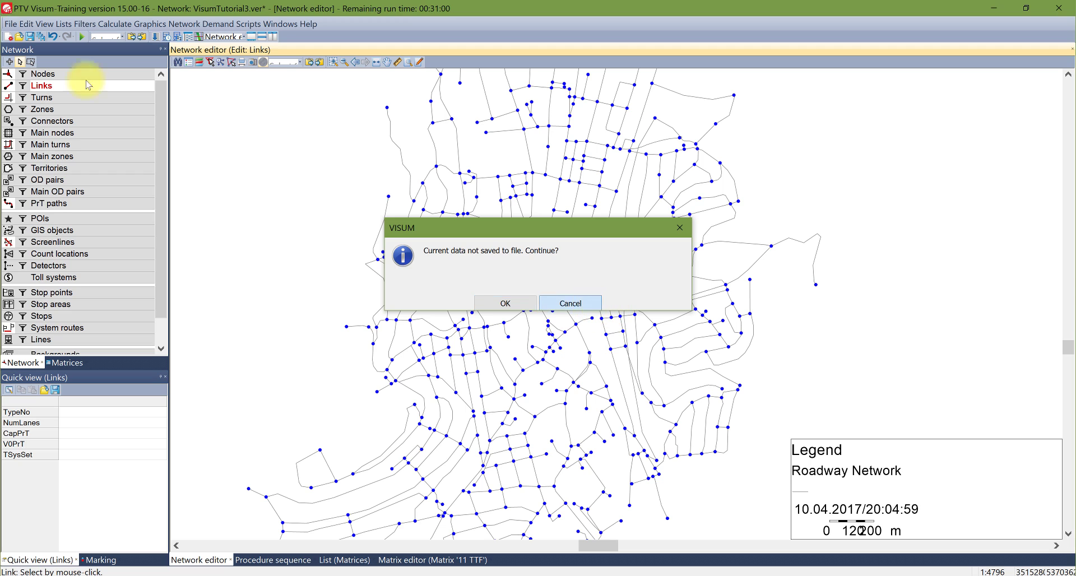
click(10, 24)
click(34, 39)
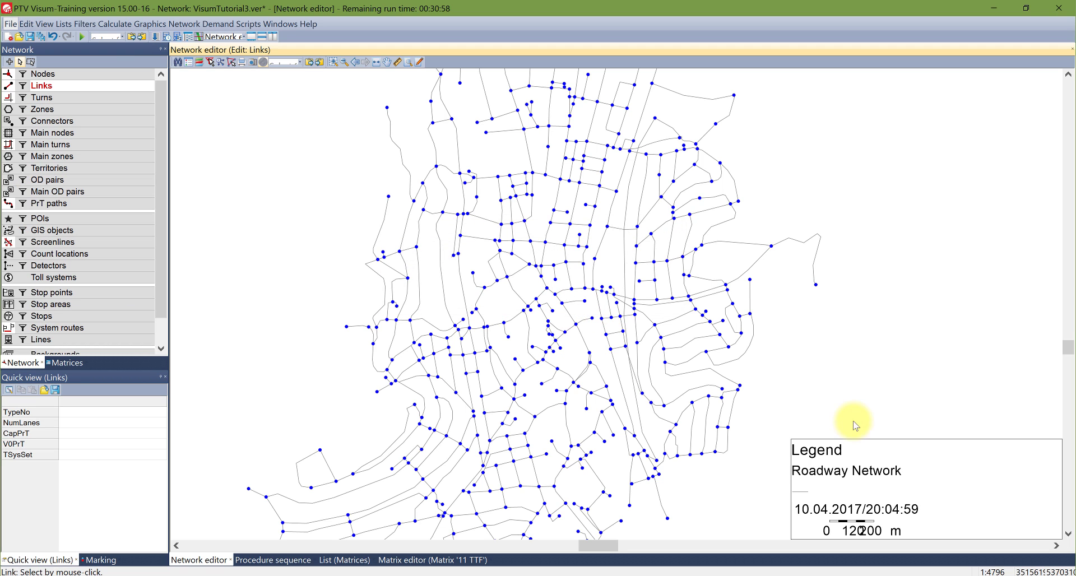
click(513, 302)
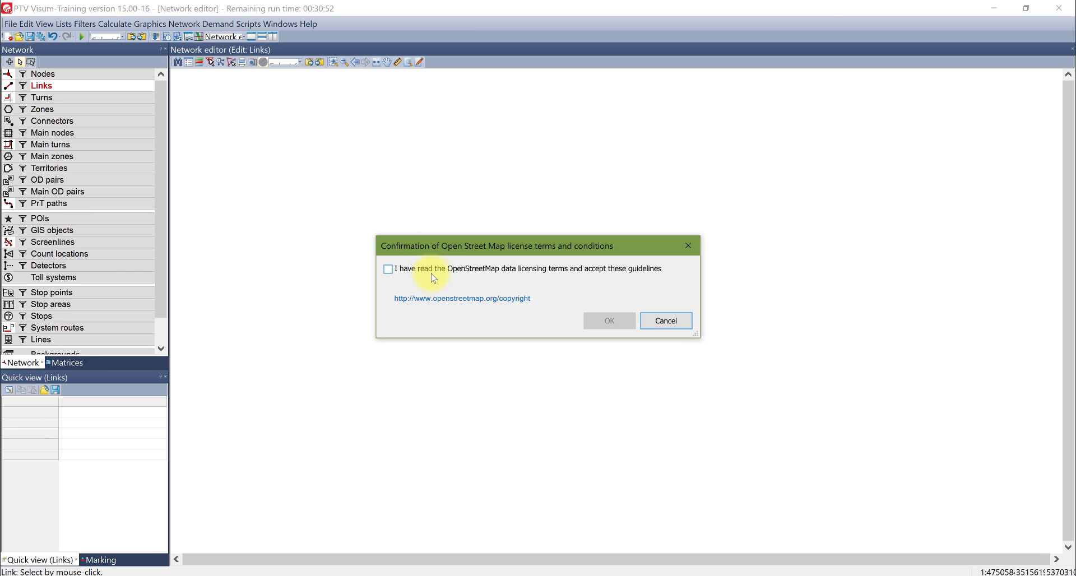
click(442, 270)
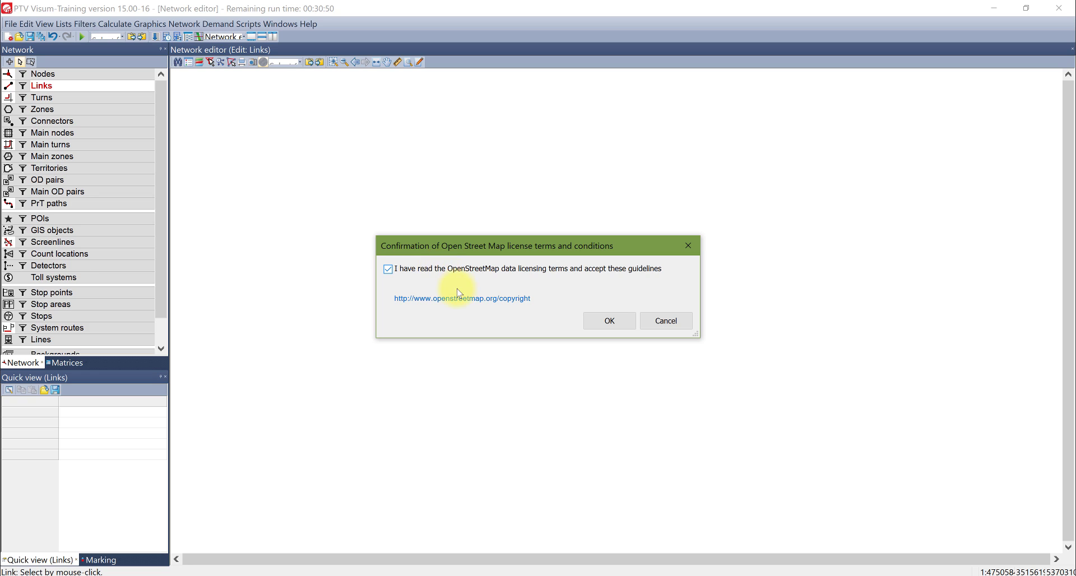
click(590, 322)
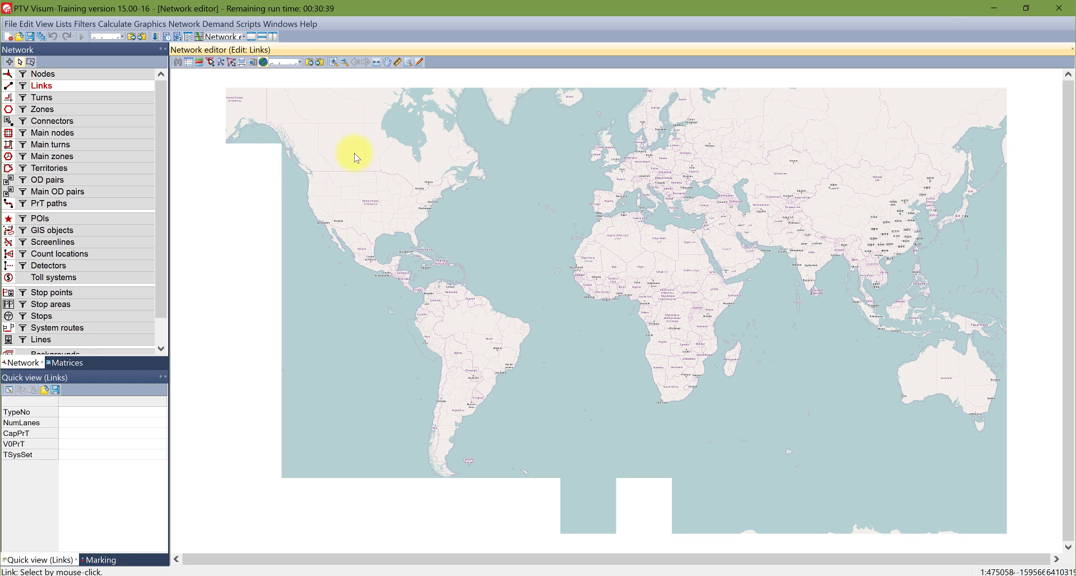
- Start inserting a background in the network editor, using a graphics file as its source
click(332, 62)
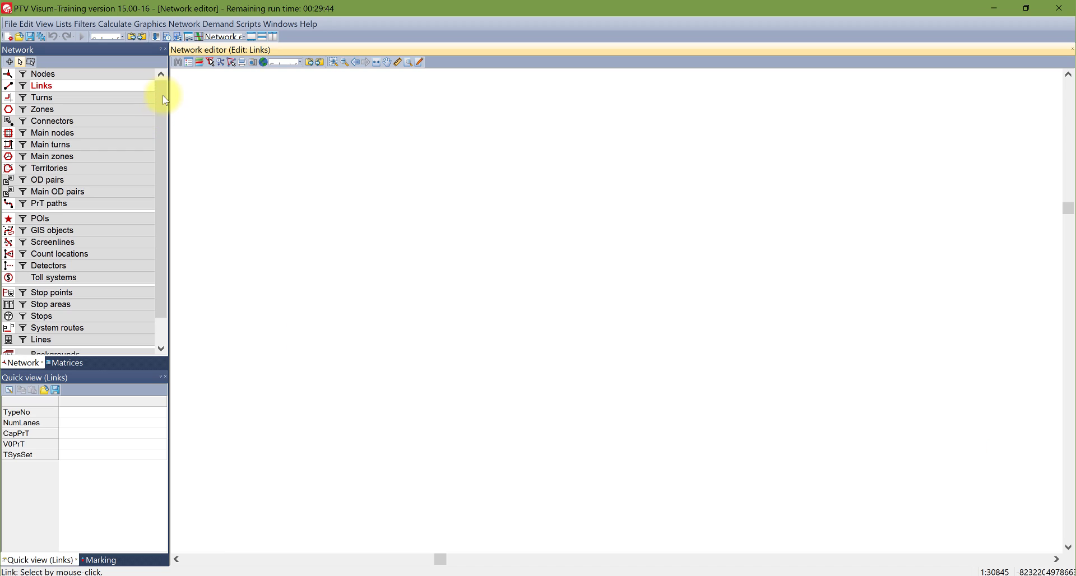
drag(161, 92, 158, 140)
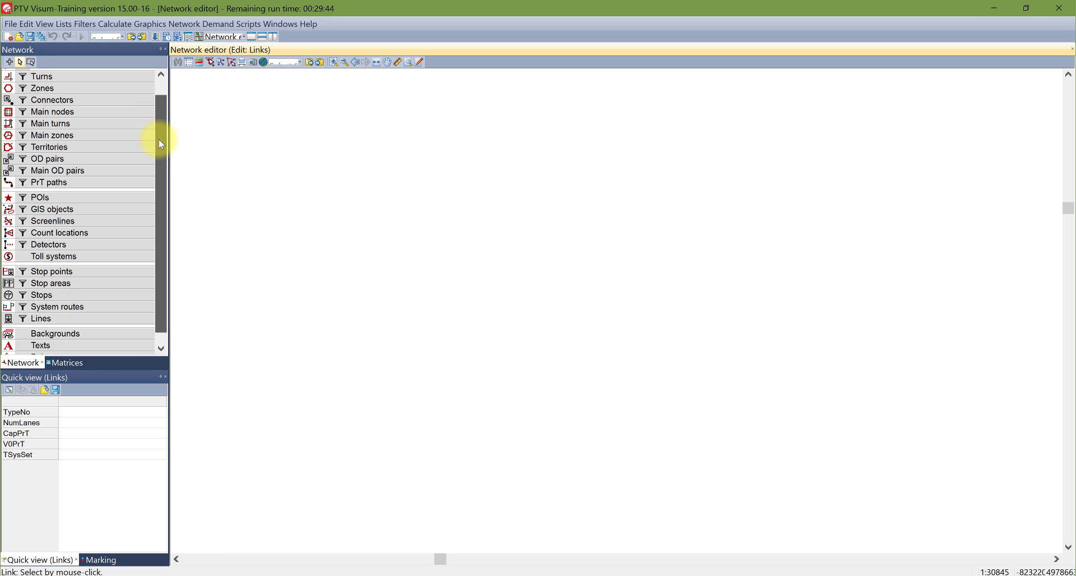
click(38, 327)
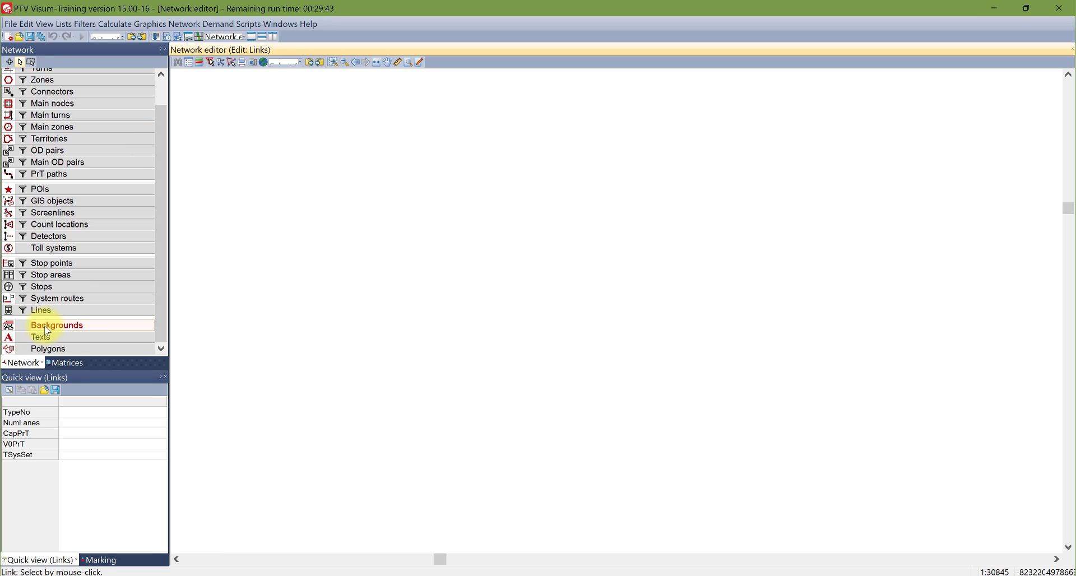
click(11, 63)
click(348, 216)
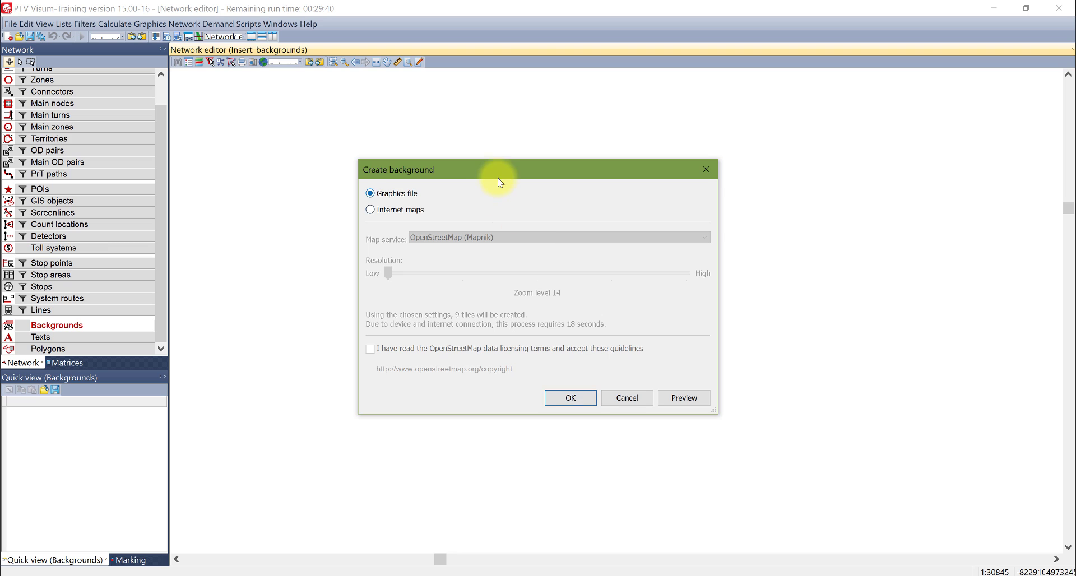
drag(497, 170, 438, 163)
click(359, 207)
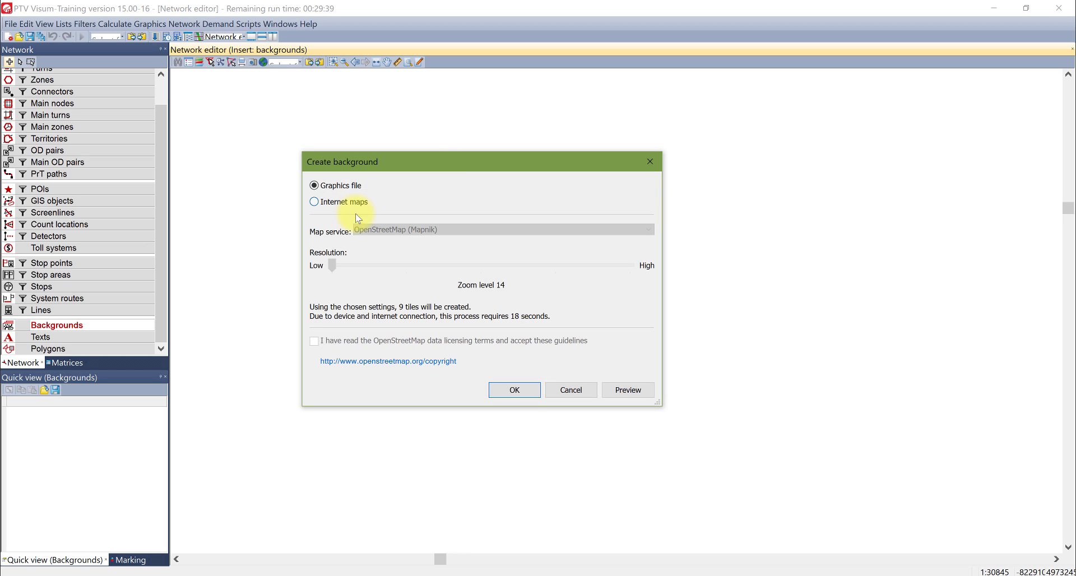
click(336, 186)
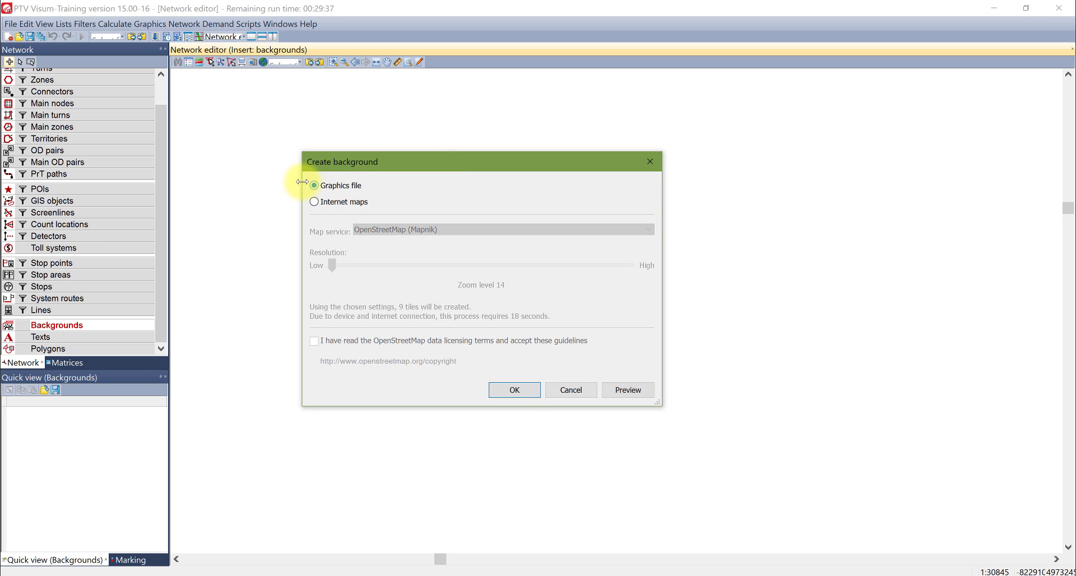
click(511, 390)
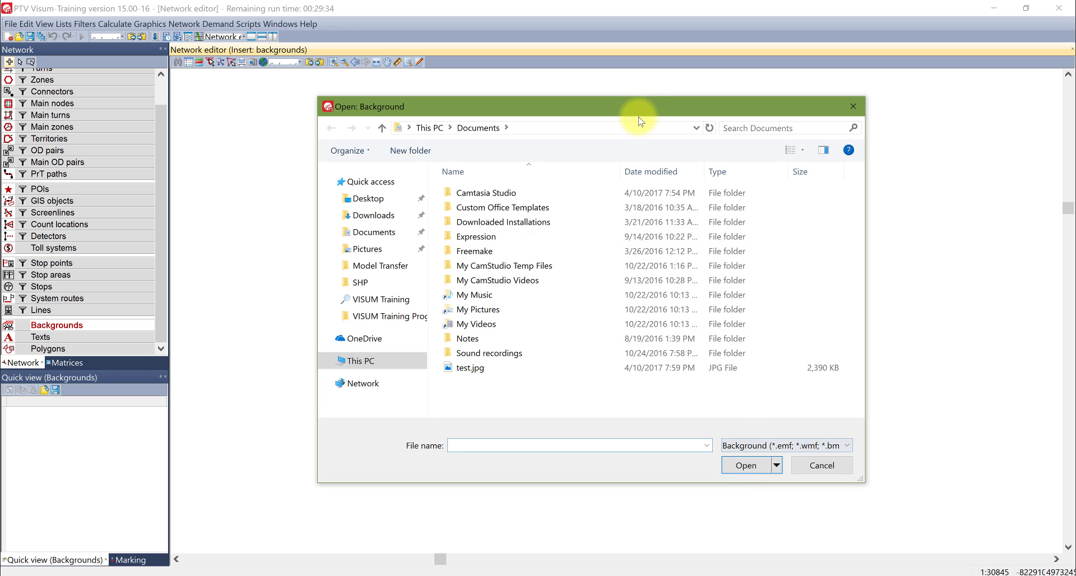
- Insert Links_link.SHP from the Lesson 9 SHP folder as a background using its position data, and display the entire background
drag(629, 105, 422, 68)
click(604, 409)
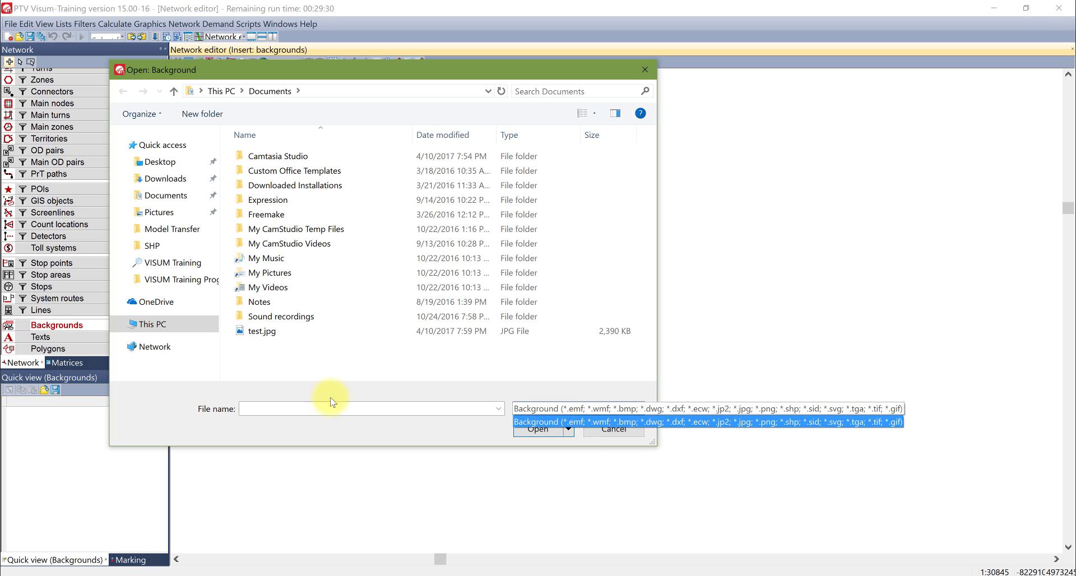
click(302, 353)
click(167, 168)
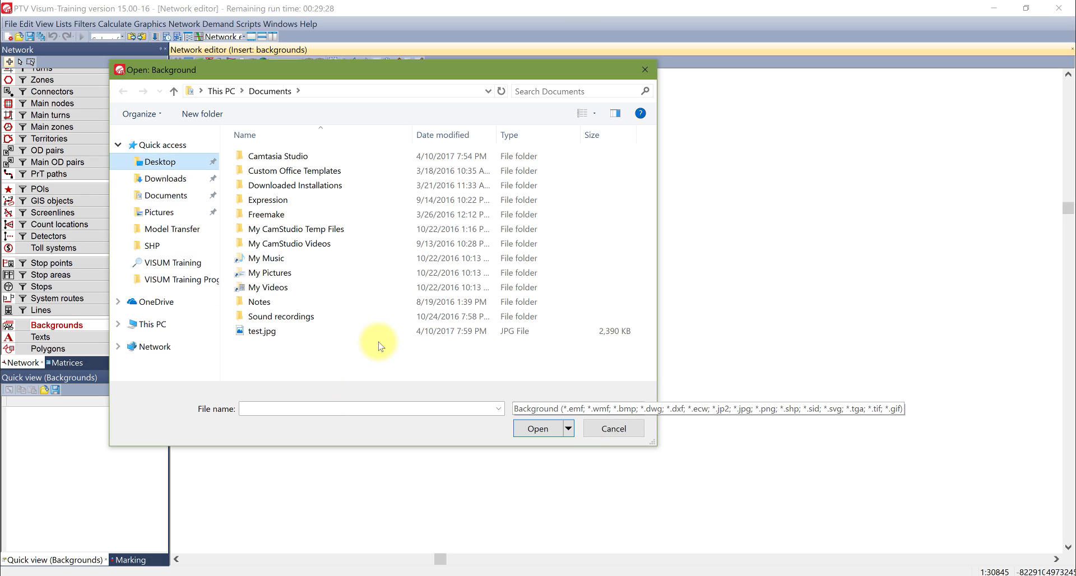
double_click(352, 269)
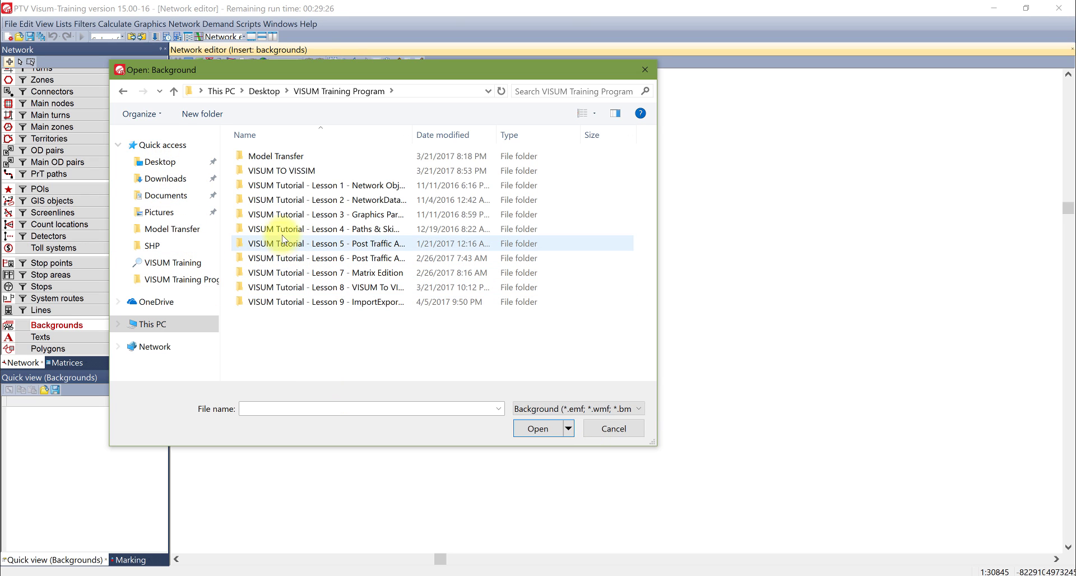
double_click(286, 302)
double_click(270, 160)
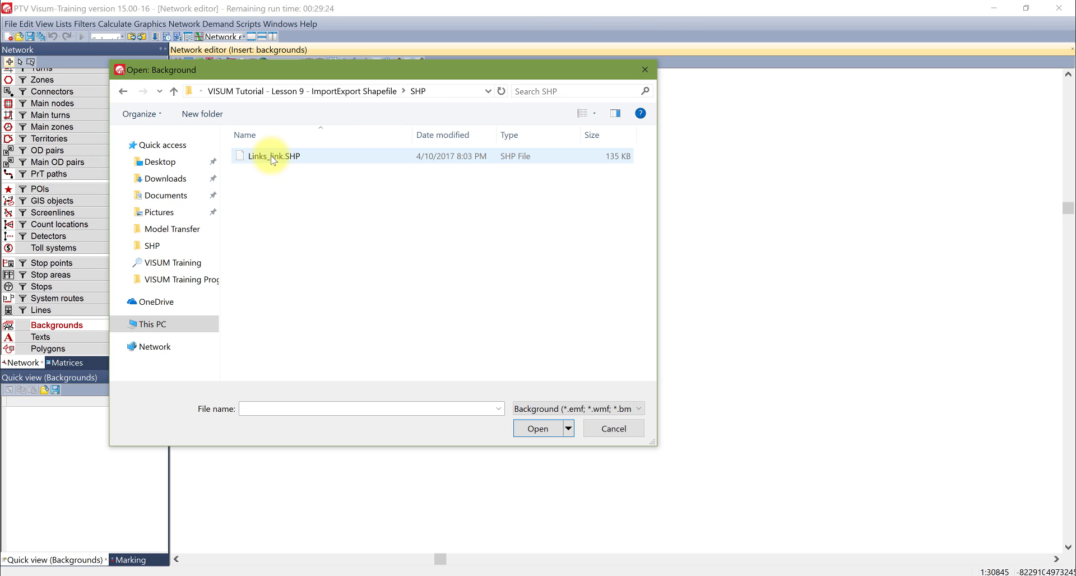
double_click(264, 156)
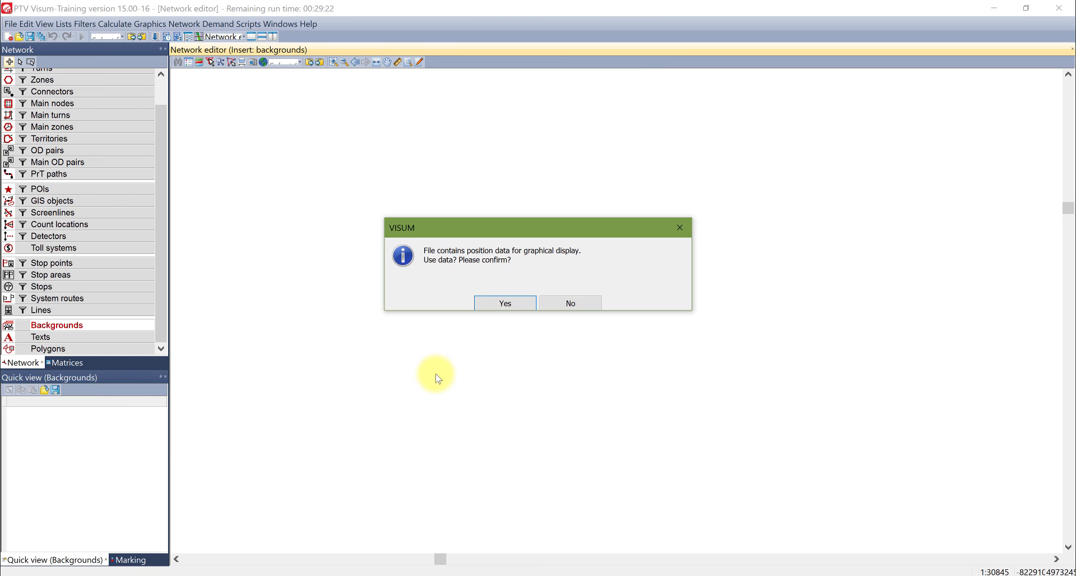
click(487, 304)
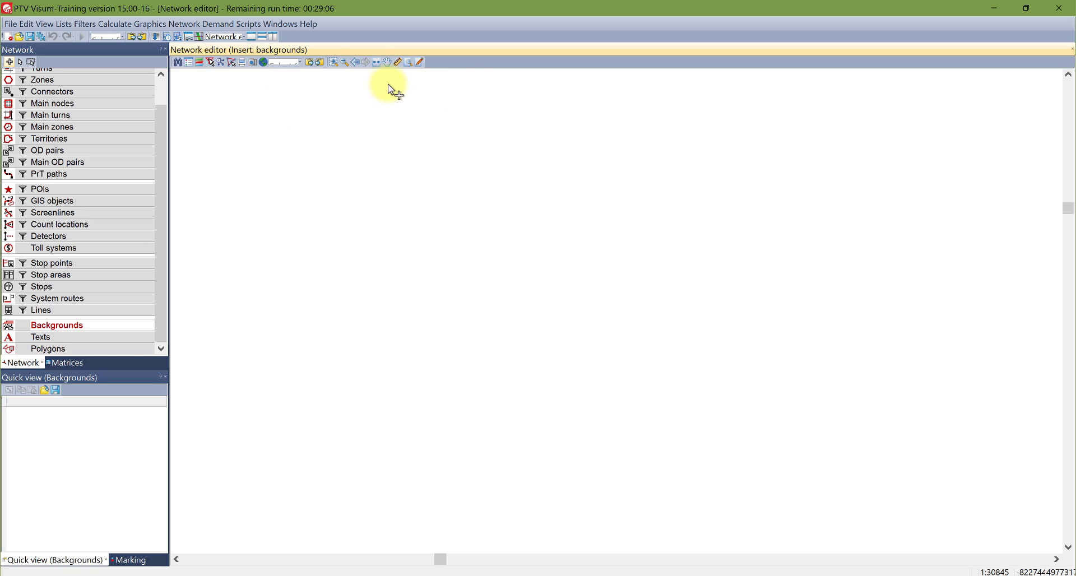
click(377, 66)
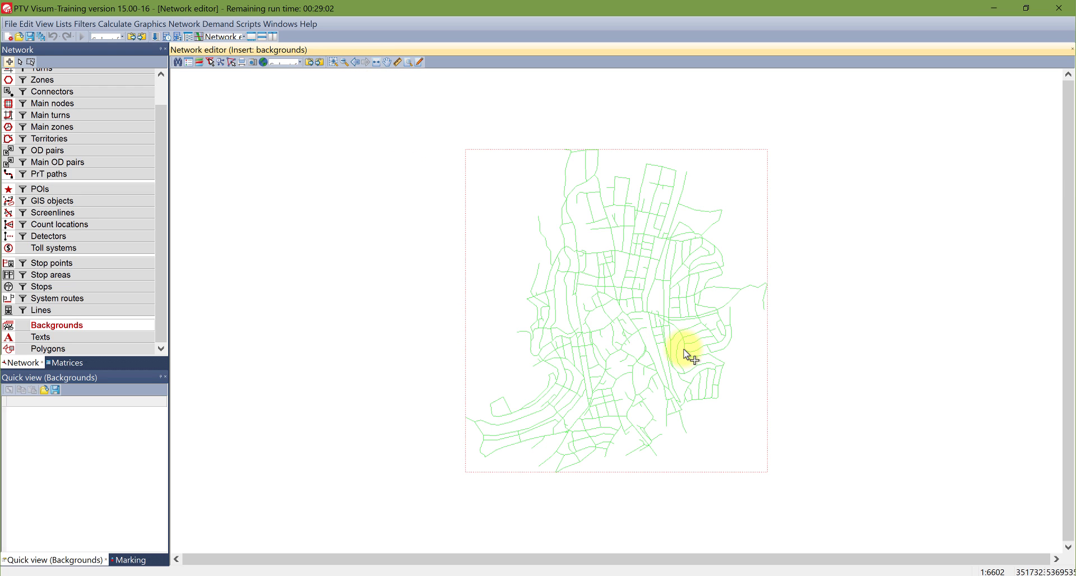
- Examine the inserted background lines up close, with links as the active network object type
scroll(686, 355, up, 4)
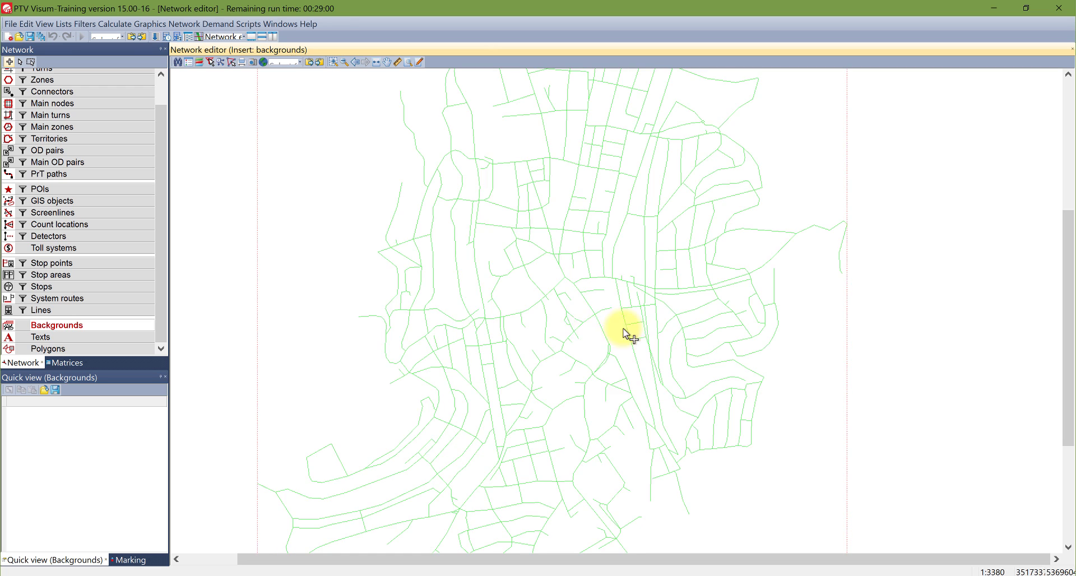
scroll(623, 330, up, 3)
scroll(112, 112, up, 3)
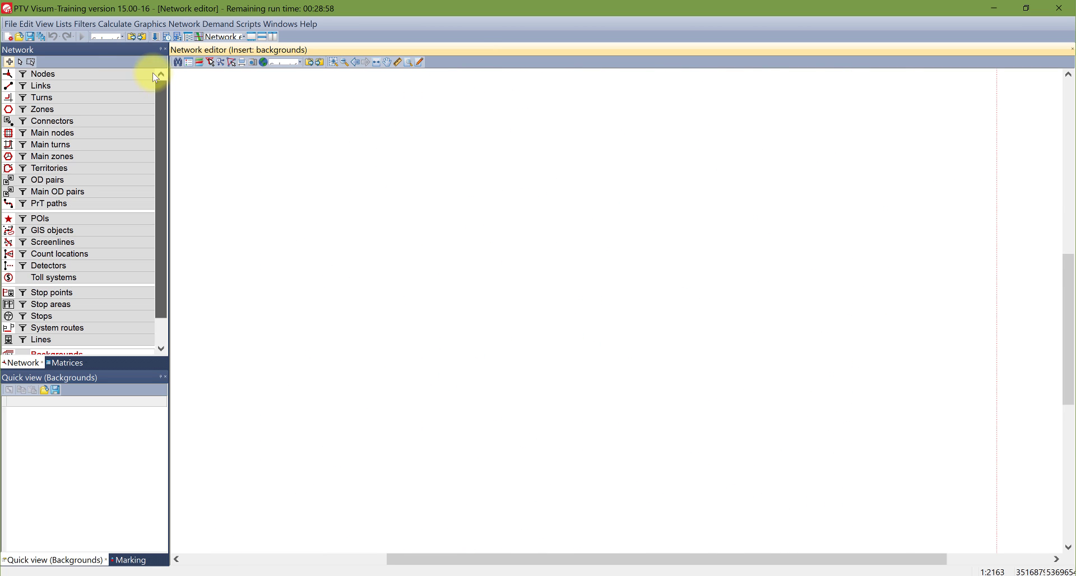
click(83, 90)
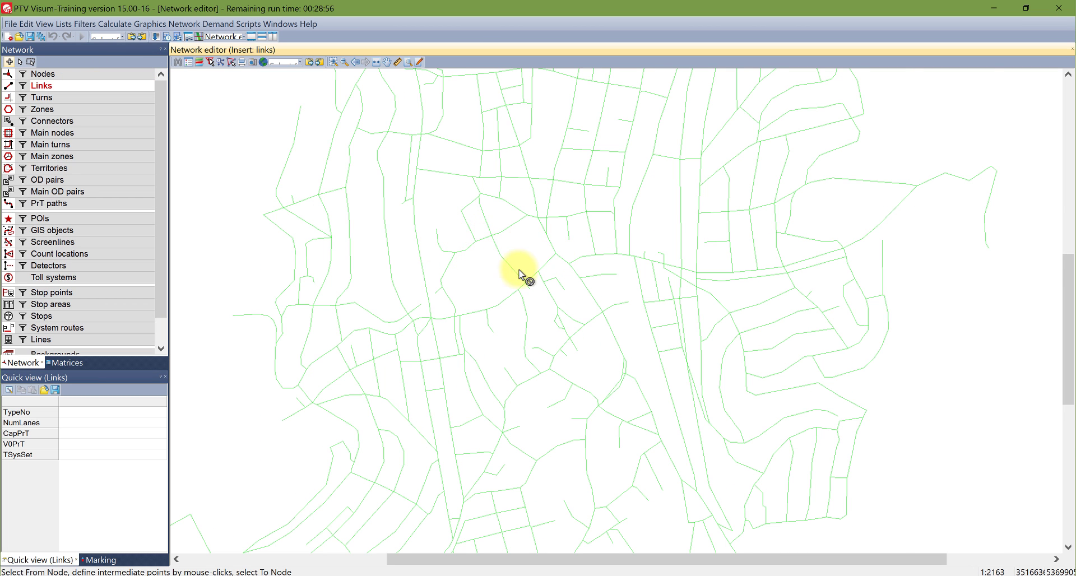
scroll(616, 319, up, 1)
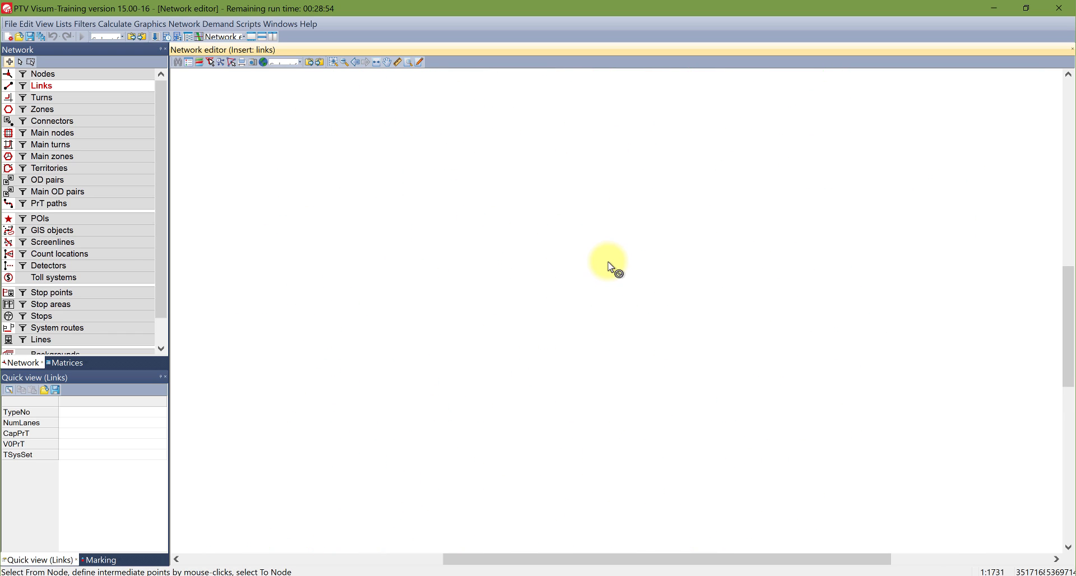
scroll(611, 266, up, 1)
scroll(140, 196, down, 1)
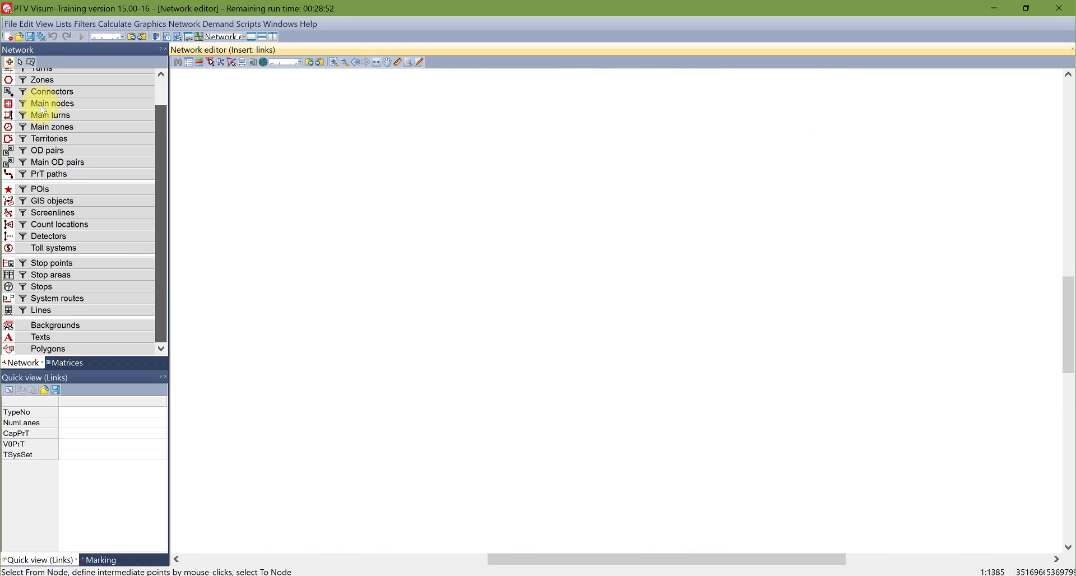
- Open the extra layers of the shapefile background for editing and set the line style of Links_link.SHP to 2
click(20, 61)
click(52, 328)
click(348, 268)
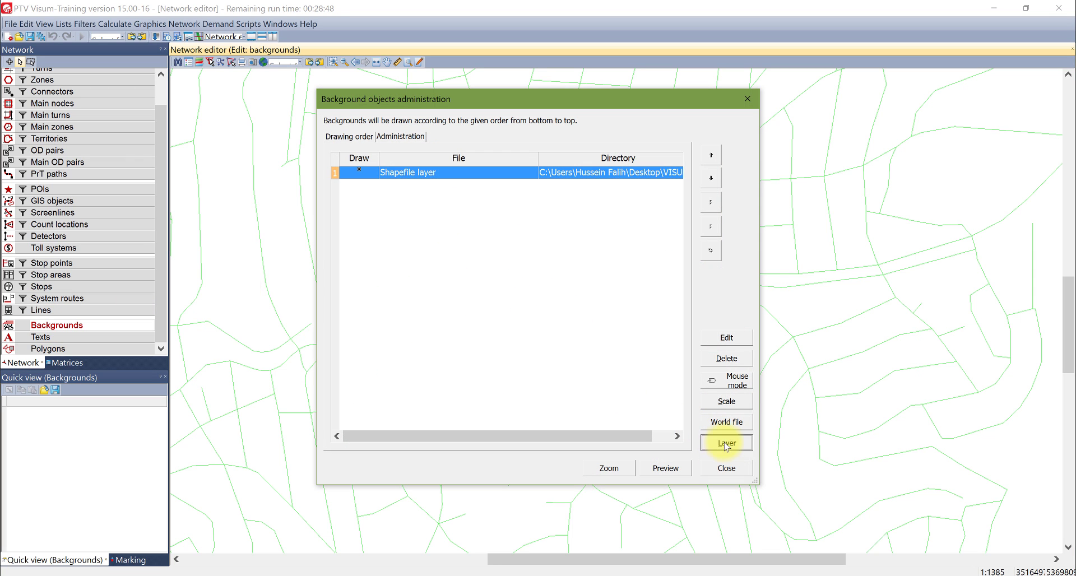
click(727, 443)
click(489, 207)
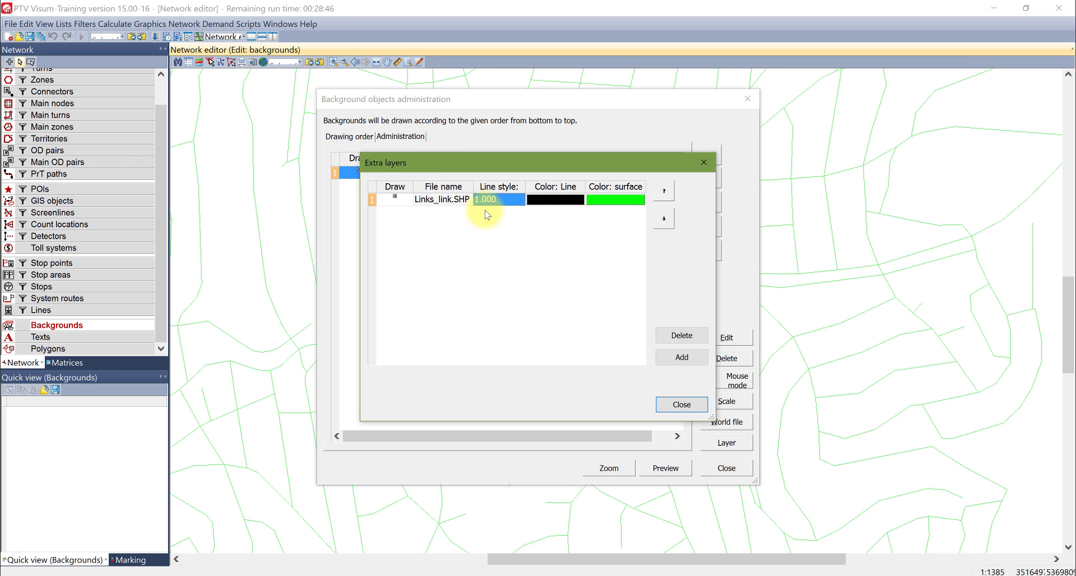
- Change the line color of the Links_link.SHP layer to red and close the background administration
click(555, 199)
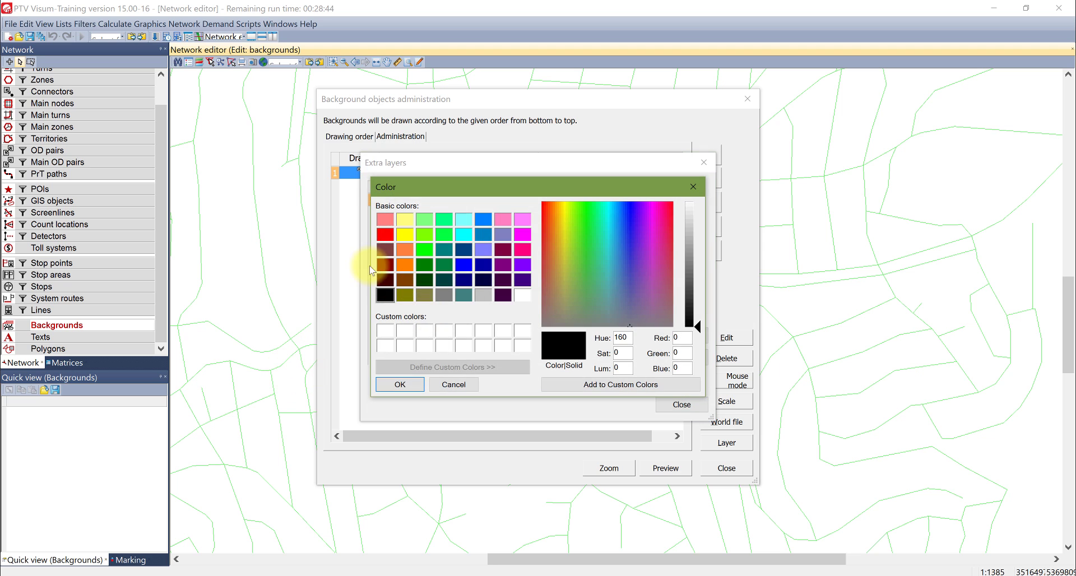
click(385, 234)
click(403, 385)
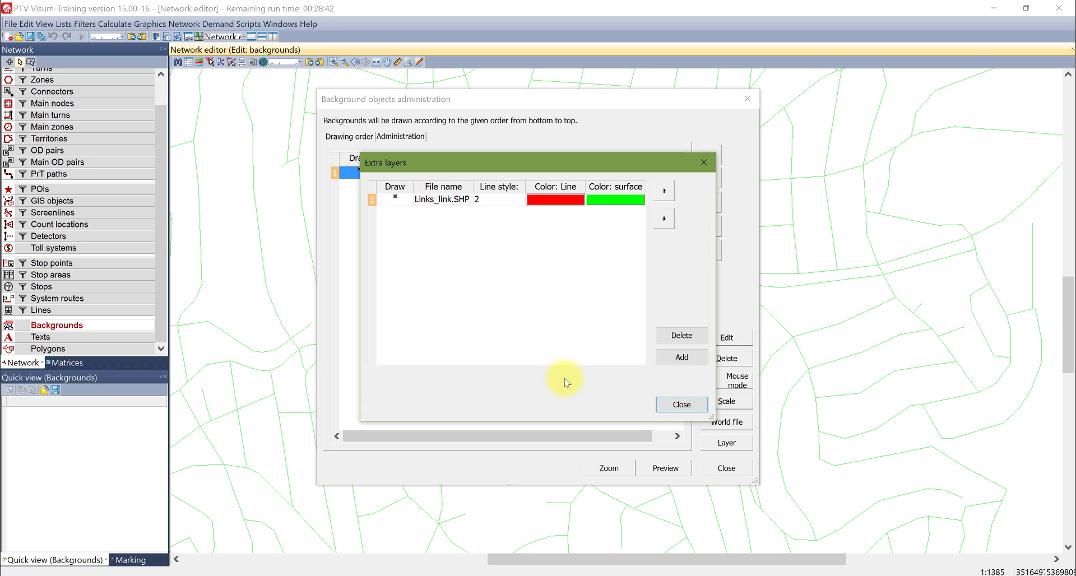
click(664, 407)
click(728, 468)
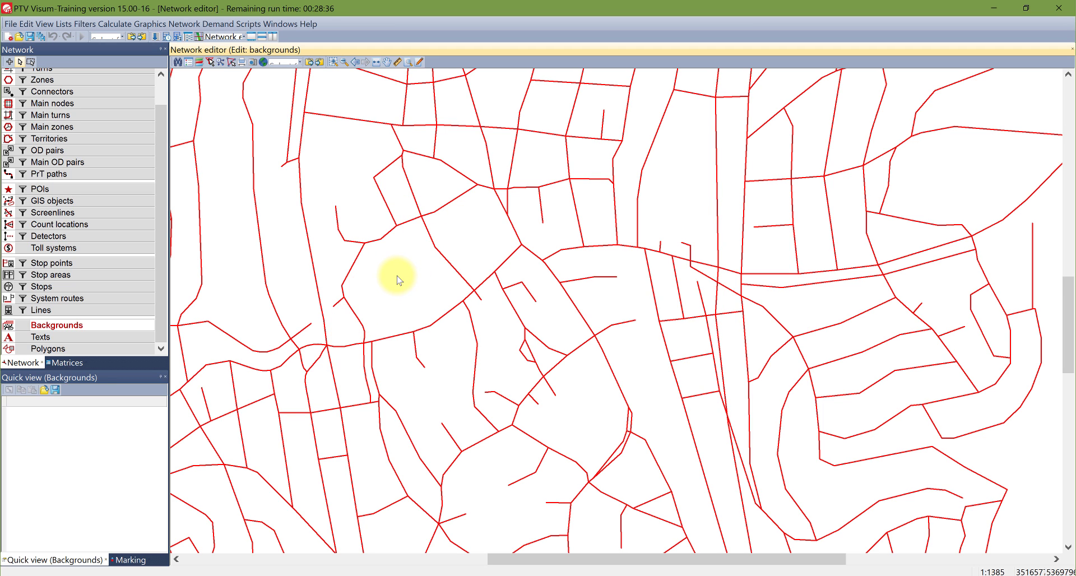
- Insert the background text "Hello World!" near the centre of the network with a size of 10 mm
drag(385, 233, 456, 300)
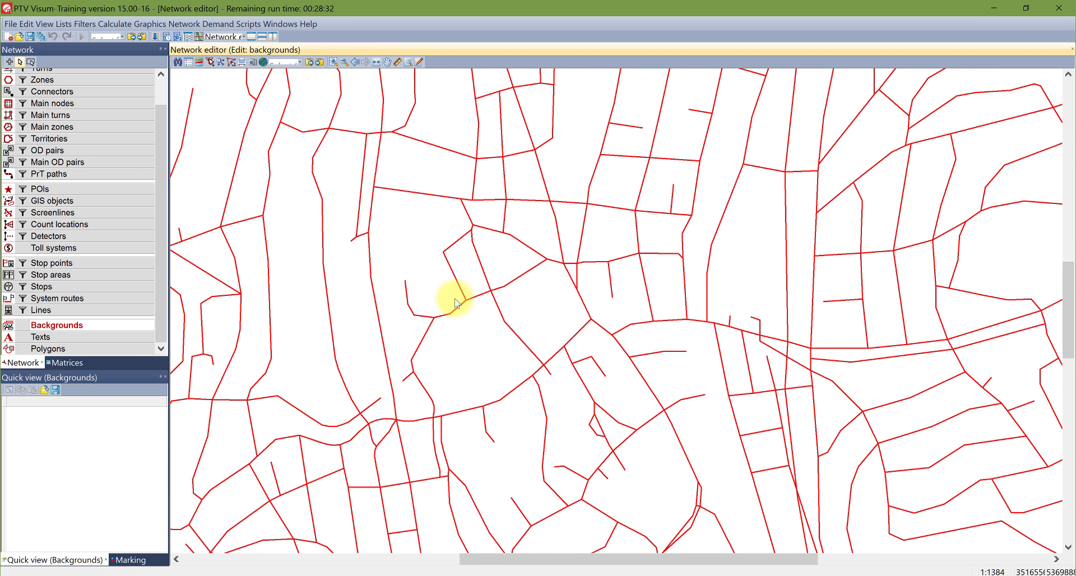
scroll(455, 302, down, 4)
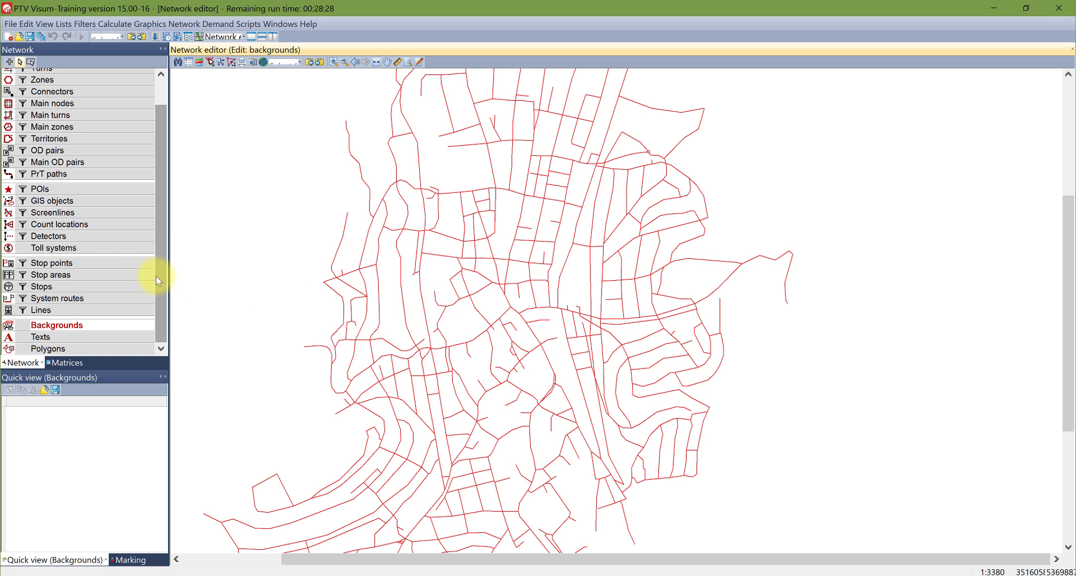
click(47, 337)
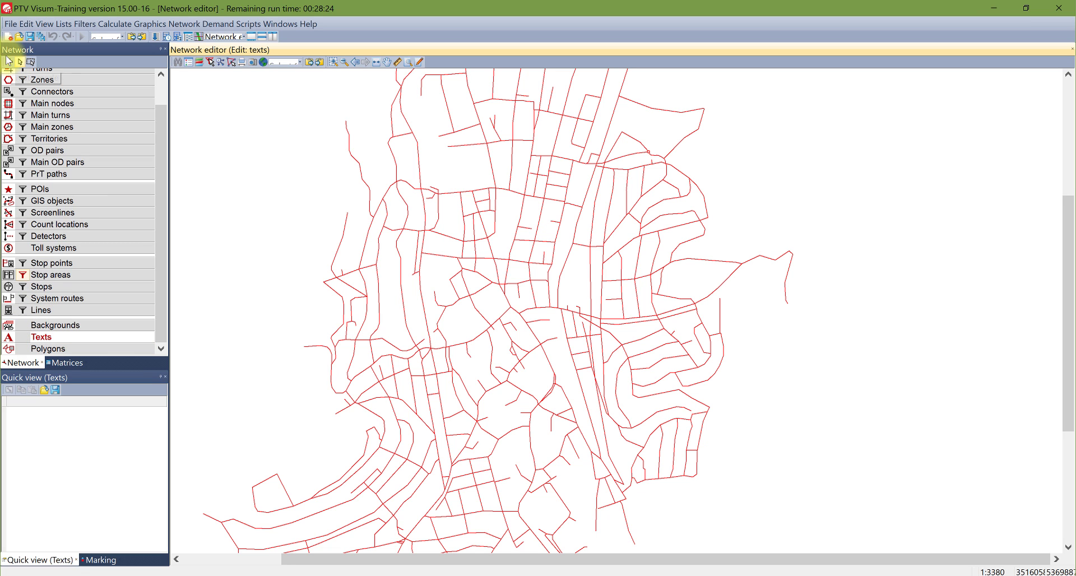
click(10, 62)
click(511, 326)
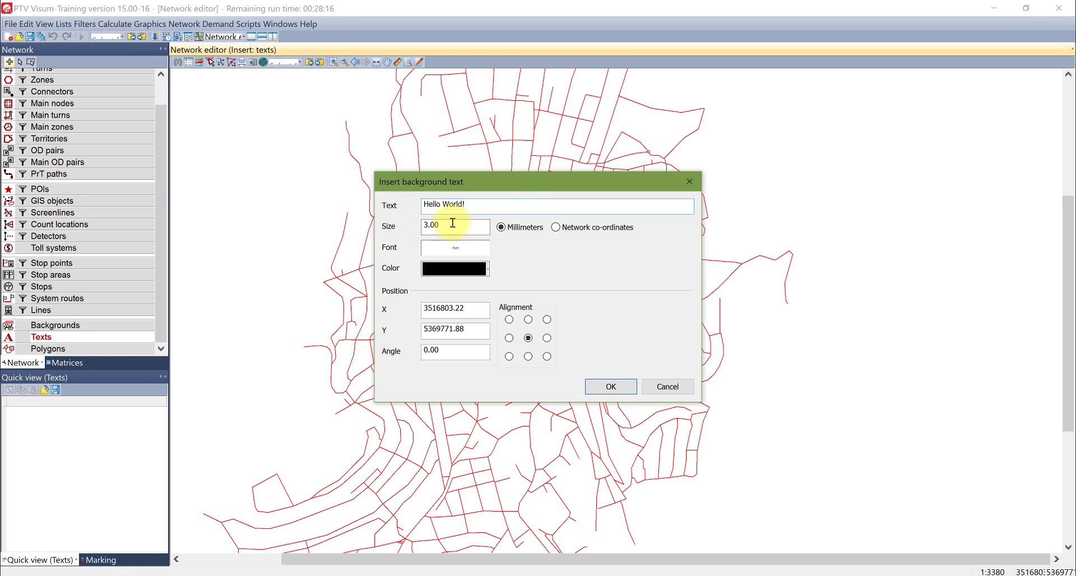
drag(453, 223, 334, 224)
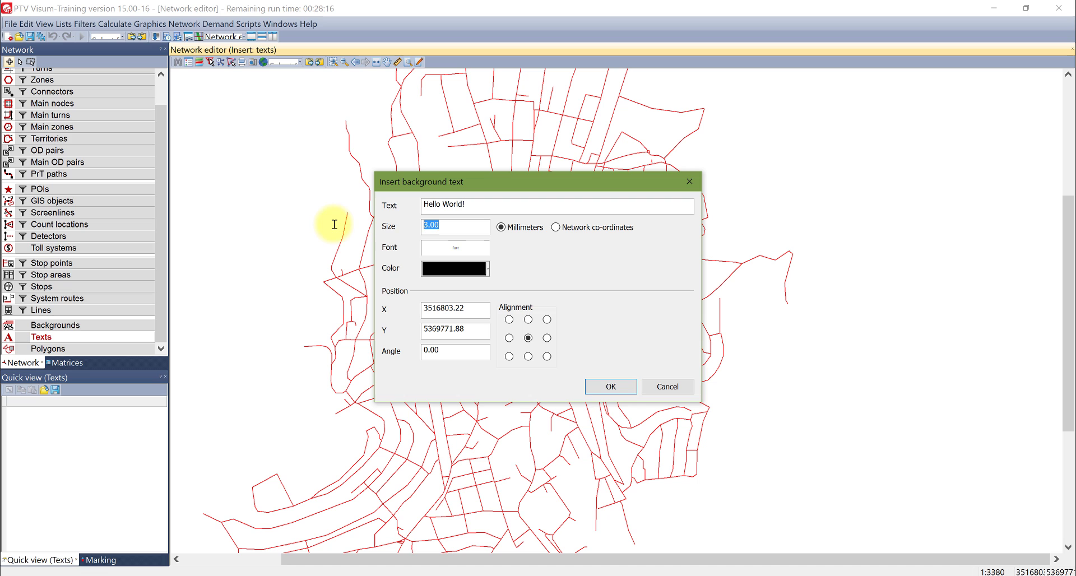
click(610, 386)
- Move the "Hello World!" text slightly down and to the left, and set its angle to 30
click(20, 62)
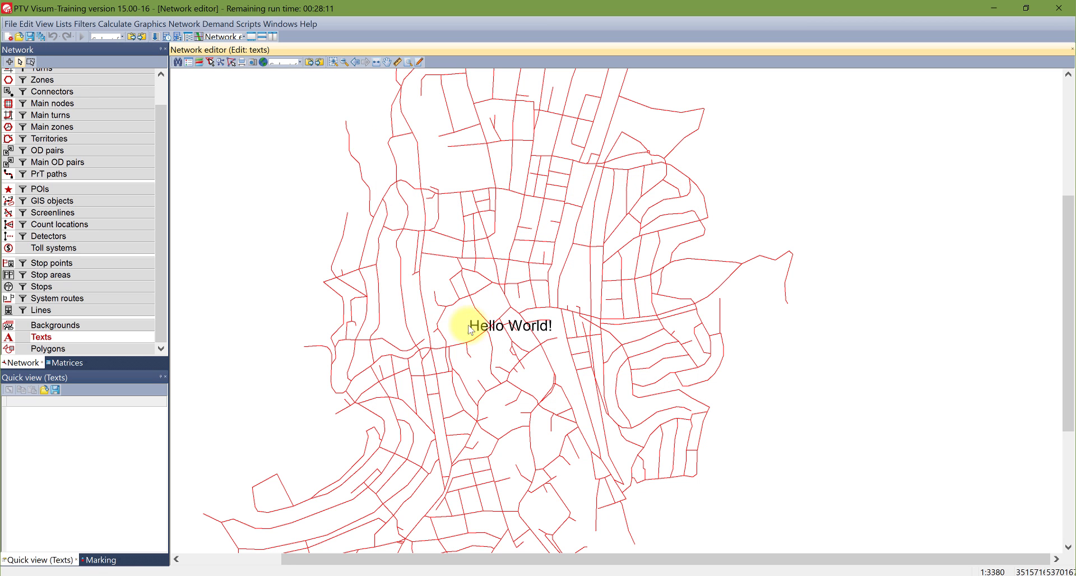
mouse_move(471, 329)
mouse_down()
mouse_move(500, 301)
mouse_move(497, 190)
mouse_move(440, 397)
mouse_move(456, 340)
mouse_up()
double_click(456, 340)
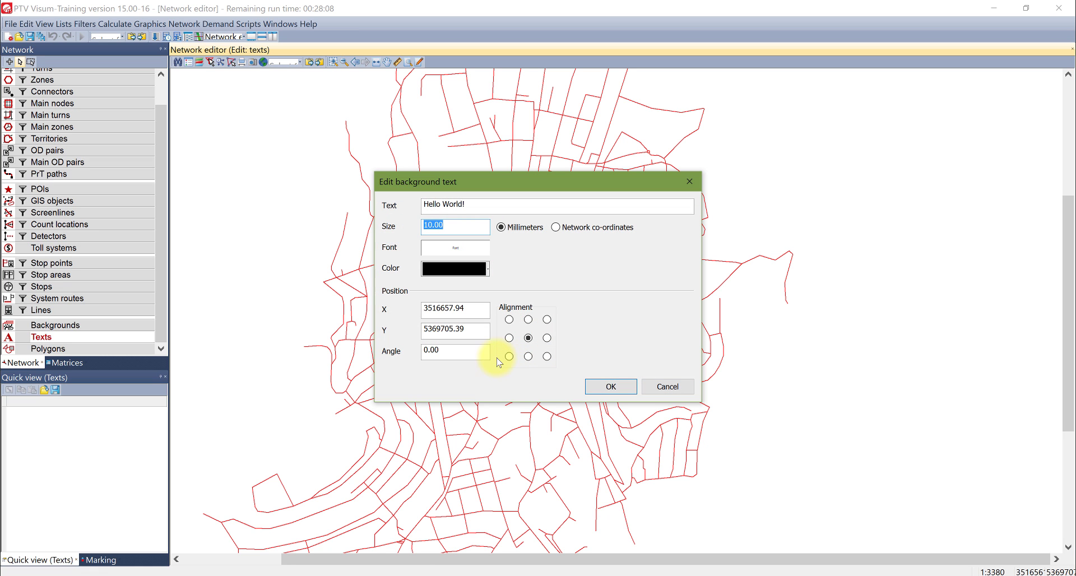
drag(462, 355, 356, 359)
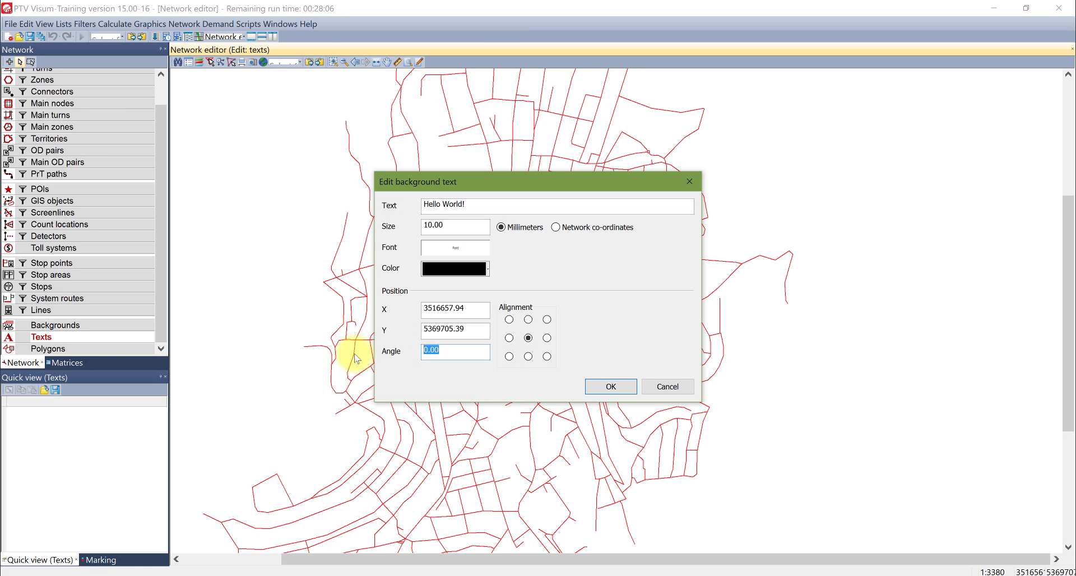
text(3)
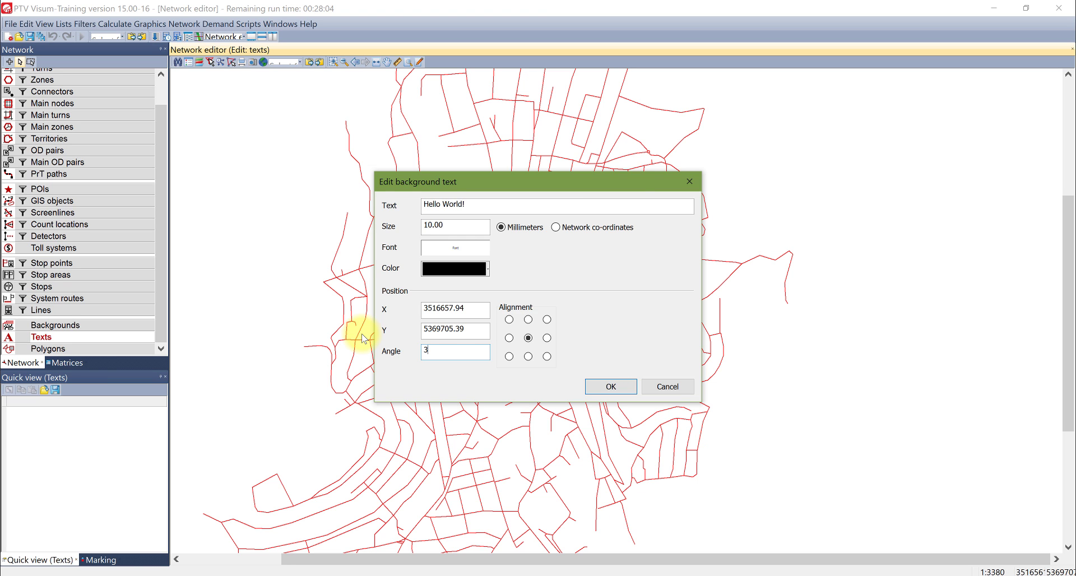
text(0)
key(Return)
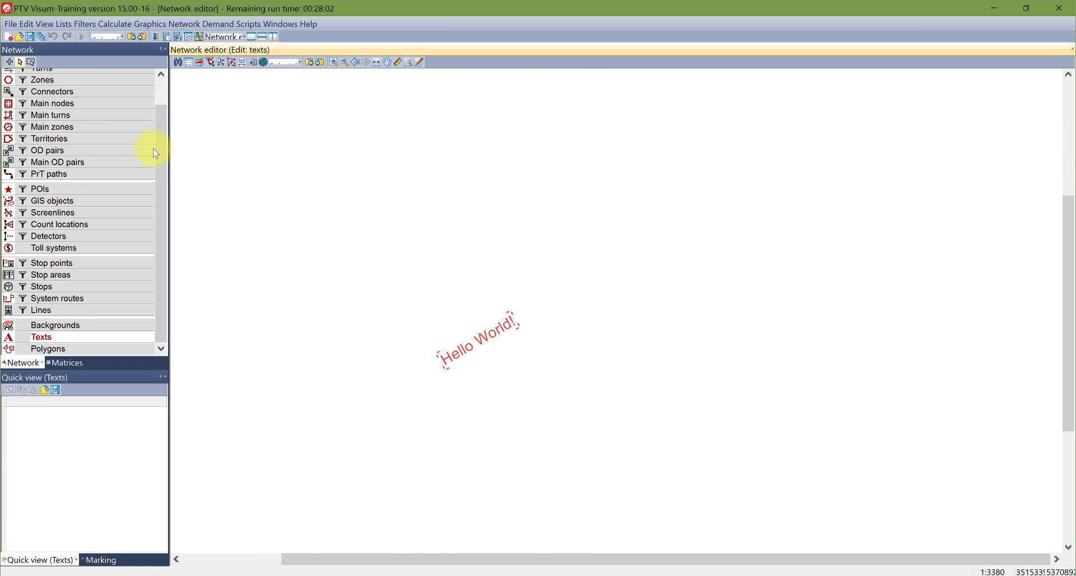
- Switch to editing links and check whether the background lines behave as network links
scroll(156, 123, up, 1)
click(84, 88)
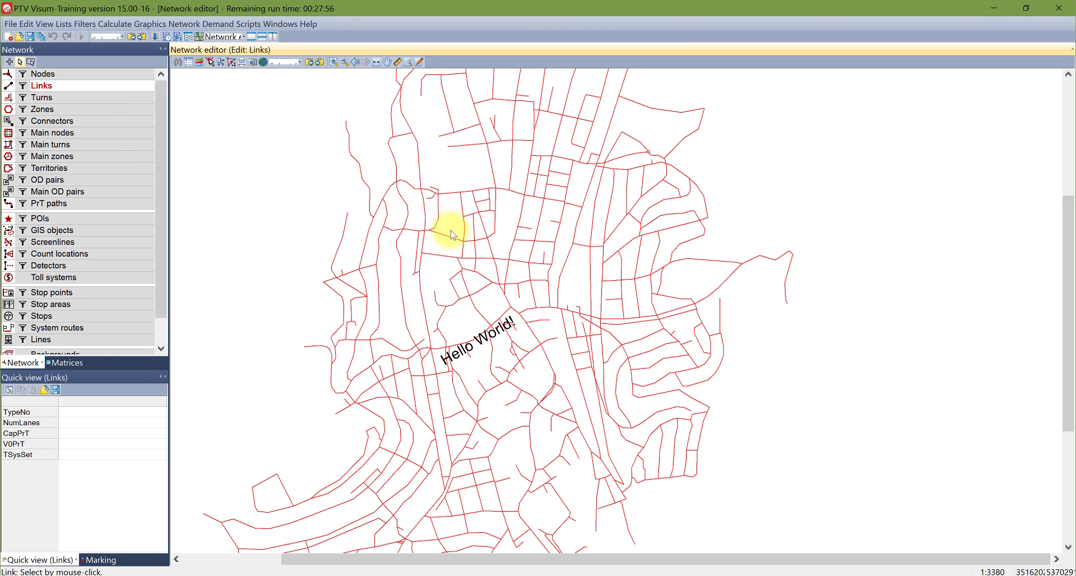
drag(464, 240, 279, 200)
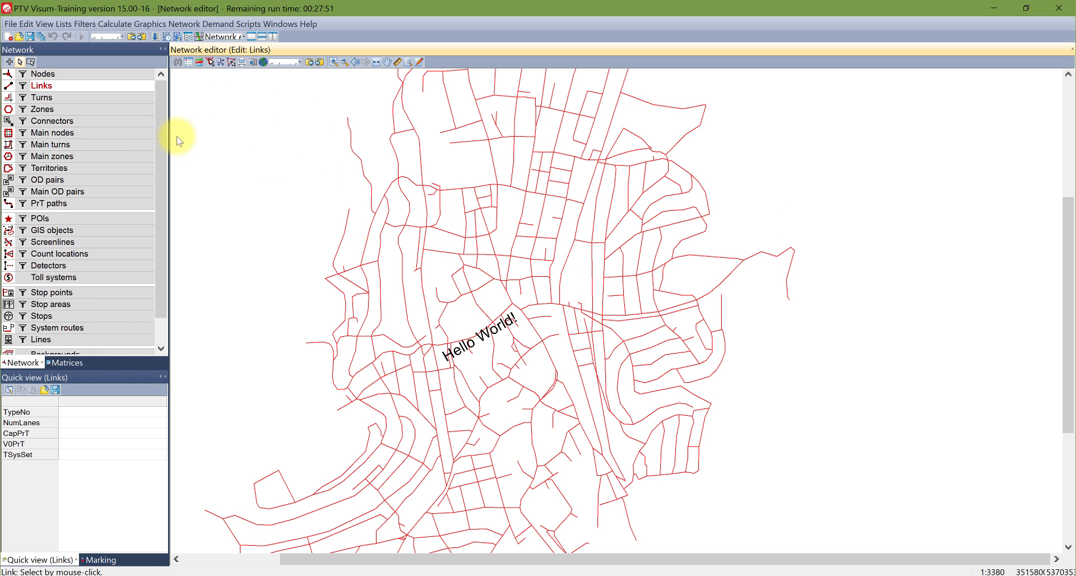
- Open the procedure sequence alongside the network editor and check the list of open windows
click(245, 38)
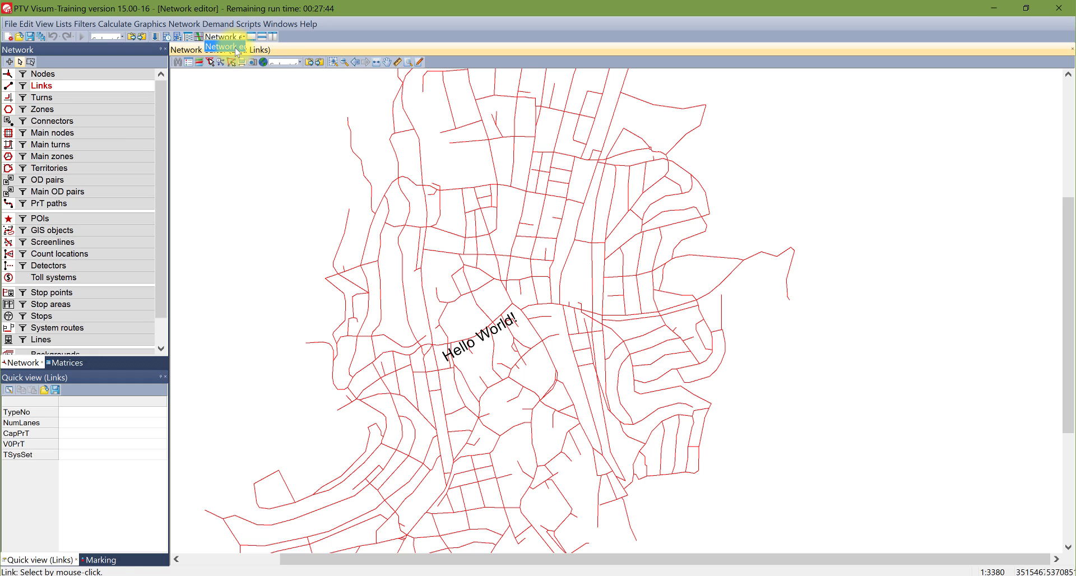
click(237, 48)
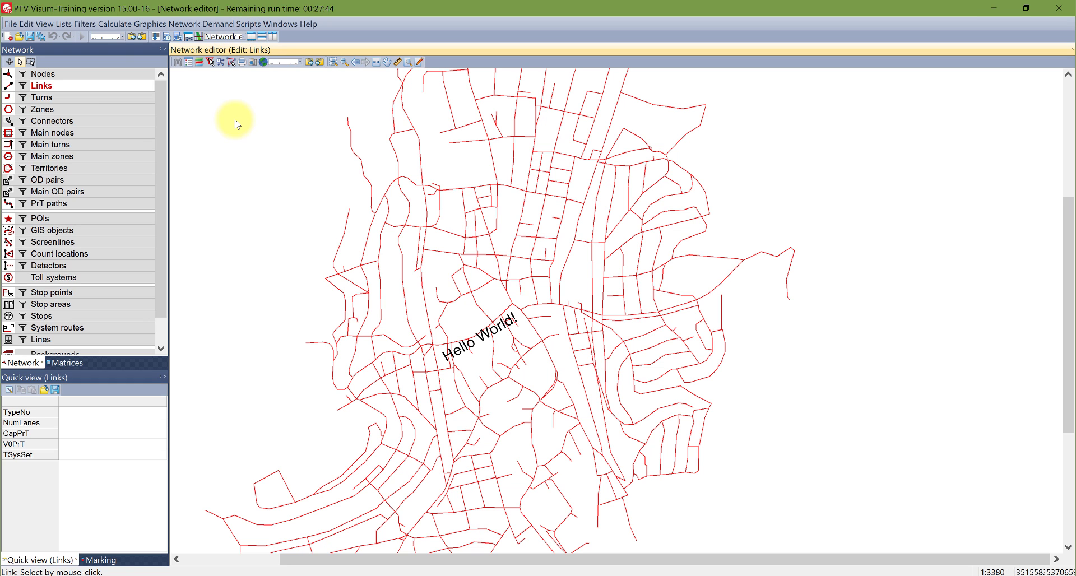
click(115, 24)
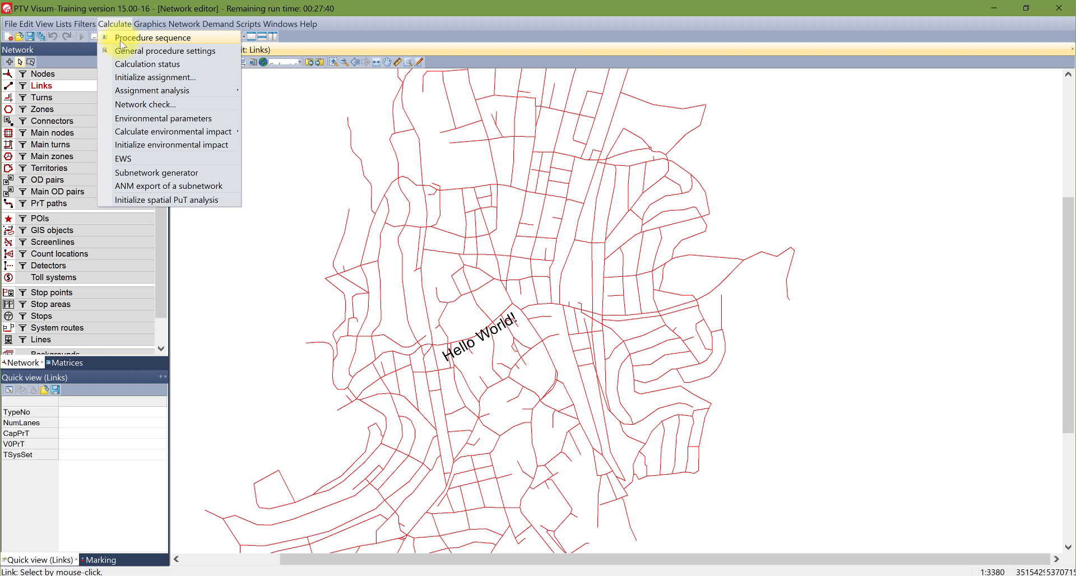
click(121, 42)
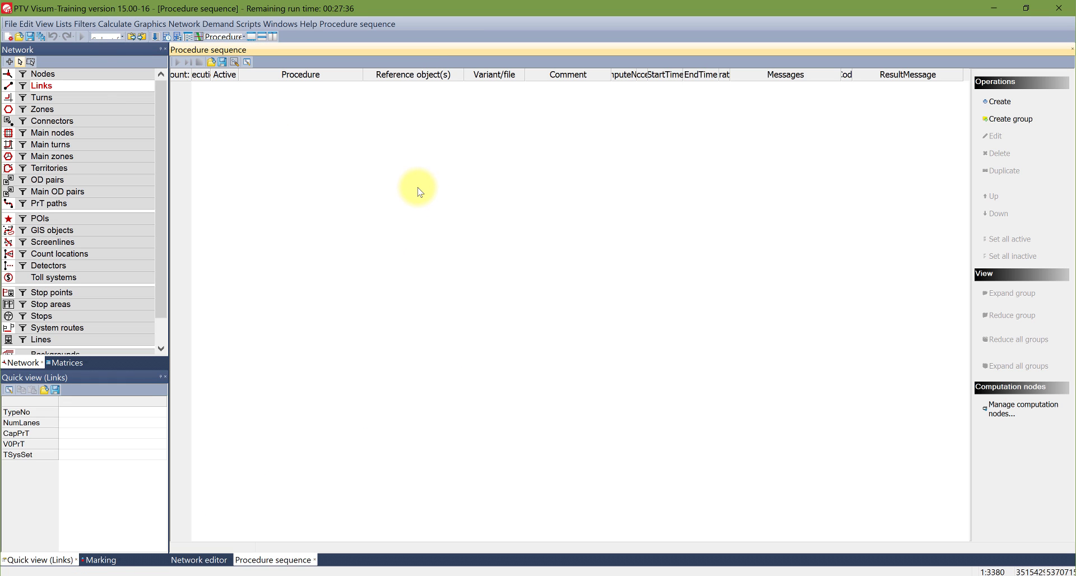
click(251, 38)
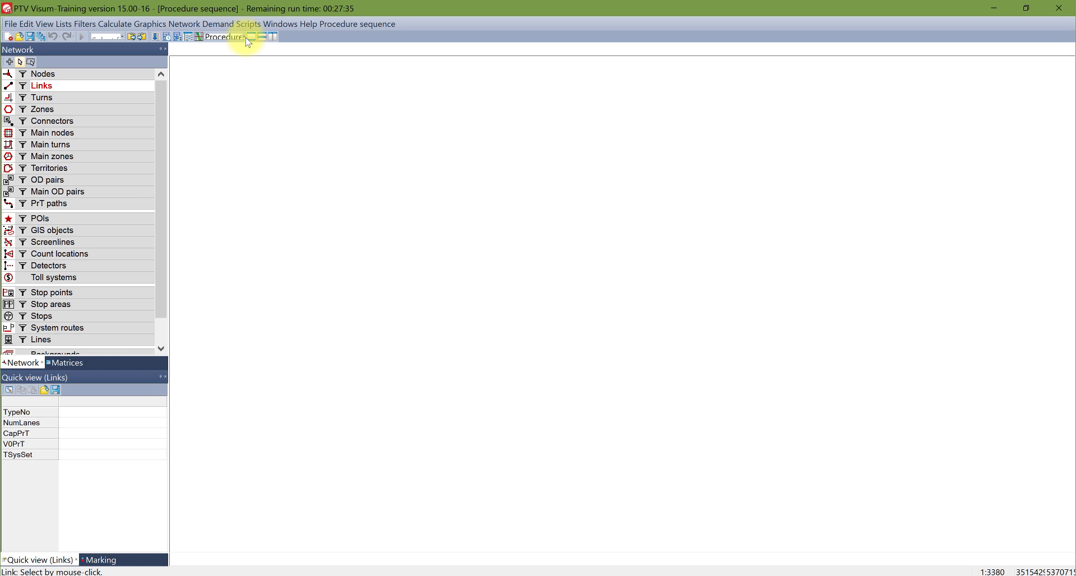
click(251, 37)
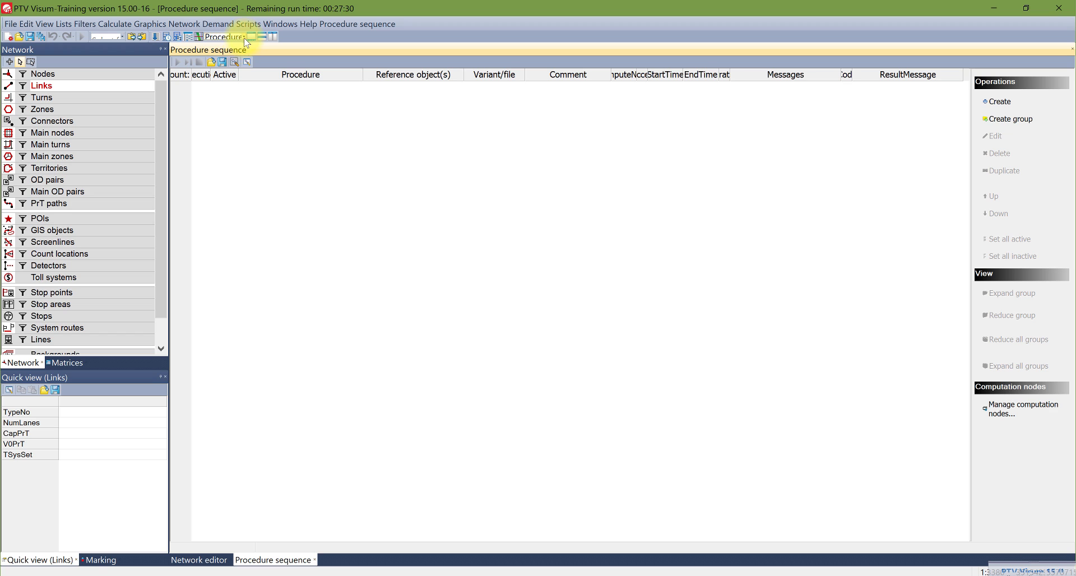
- Return to the network editor and open the list of links as an additional window
click(251, 37)
right_click(124, 90)
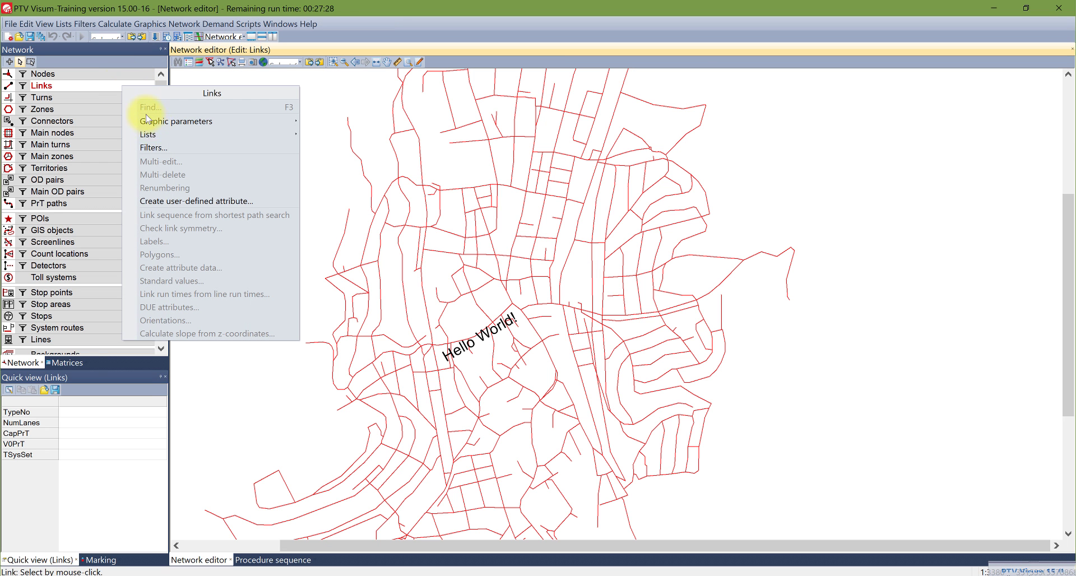
mouse_move(268, 134)
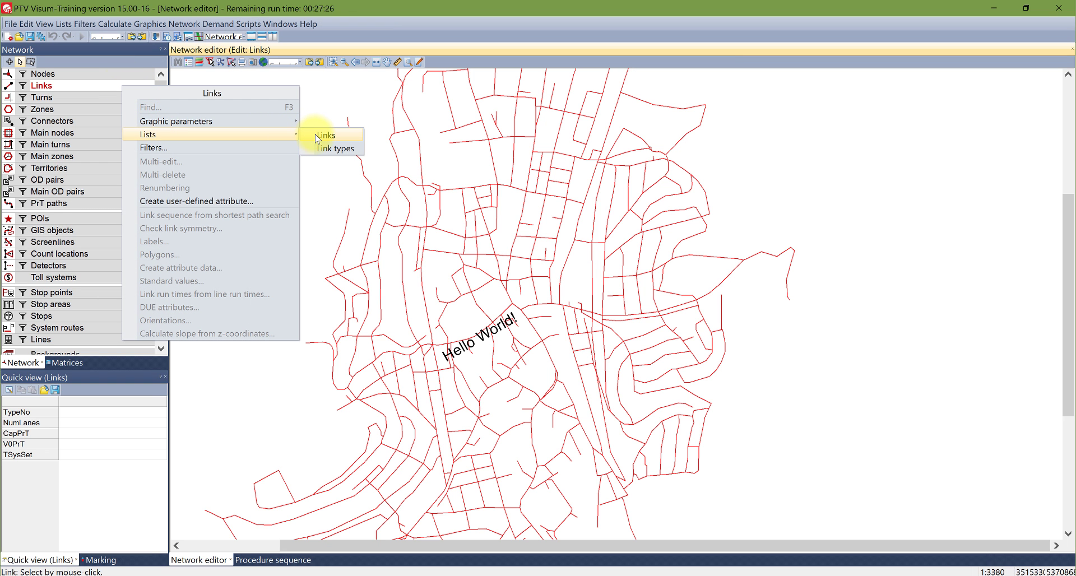
click(325, 136)
- Switch between the network editor and the links list through the list of open windows, and close the links list
click(244, 37)
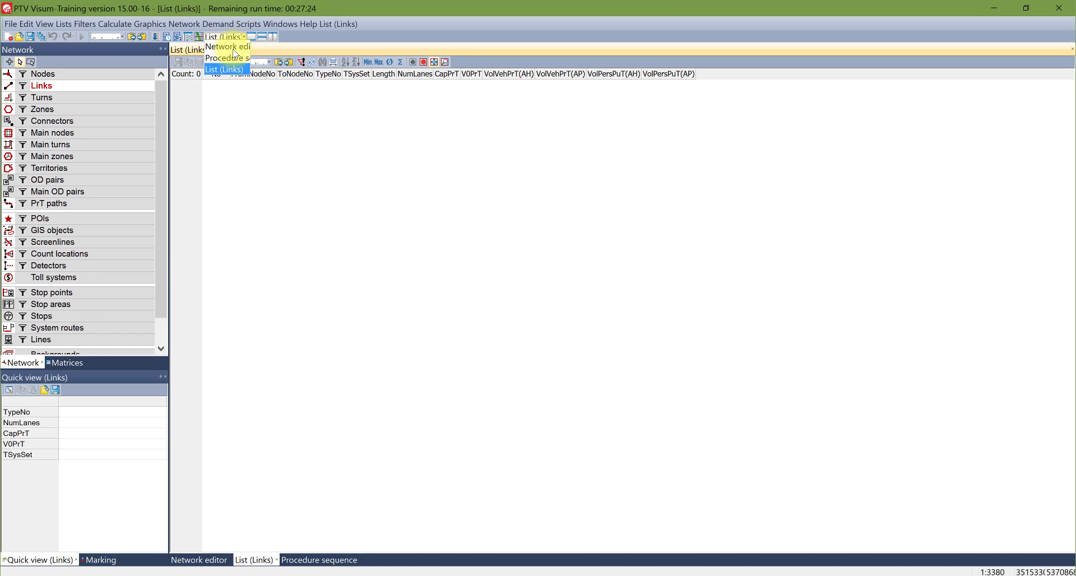
click(235, 50)
click(245, 37)
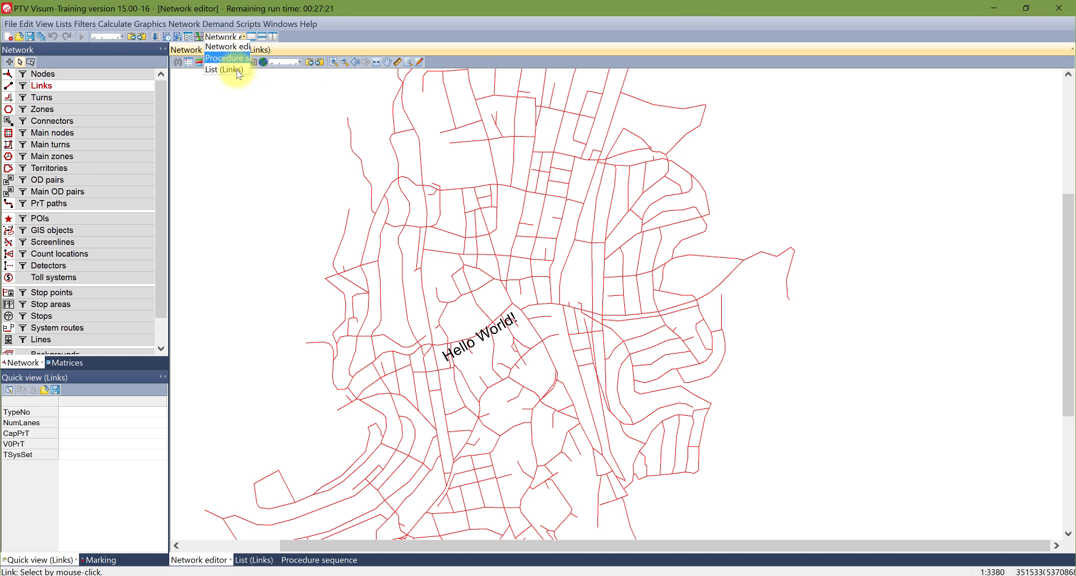
click(224, 71)
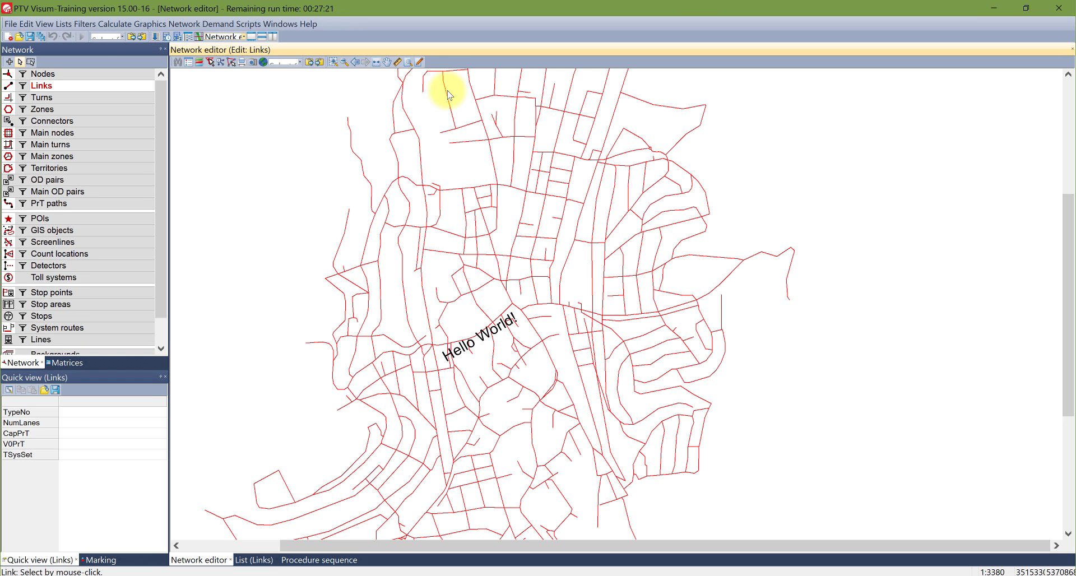
click(1071, 50)
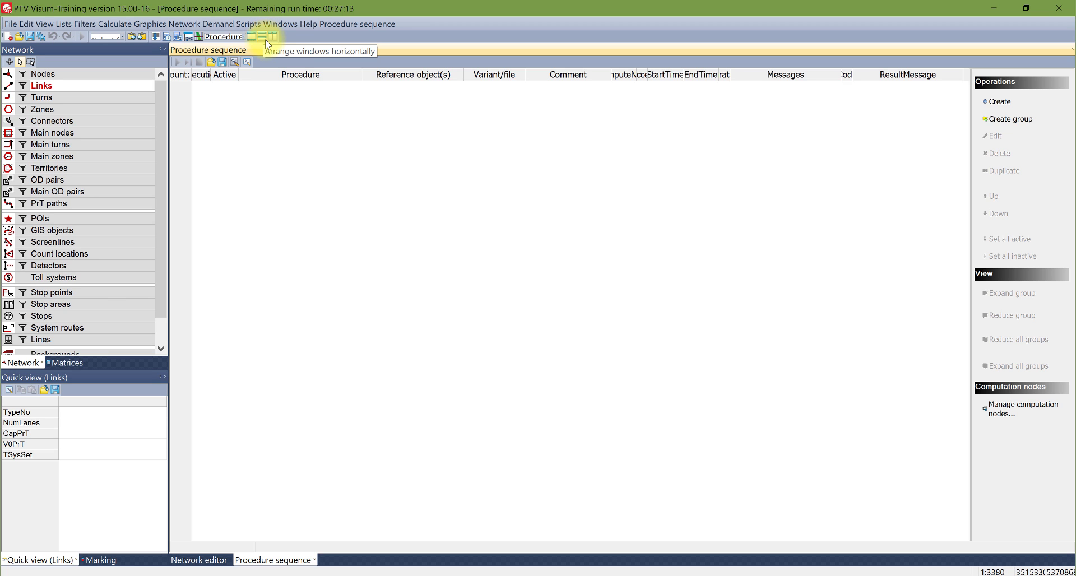
- Arrange the network editor and procedure sequence horizontally with a taller network editor, and rearrange them vertically side by side
click(269, 39)
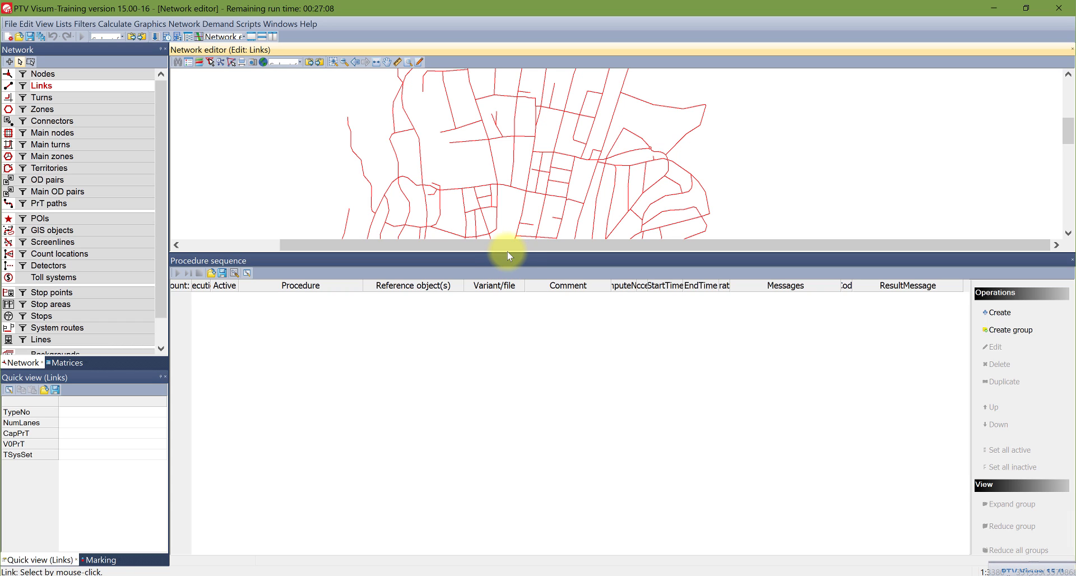
drag(507, 254, 480, 410)
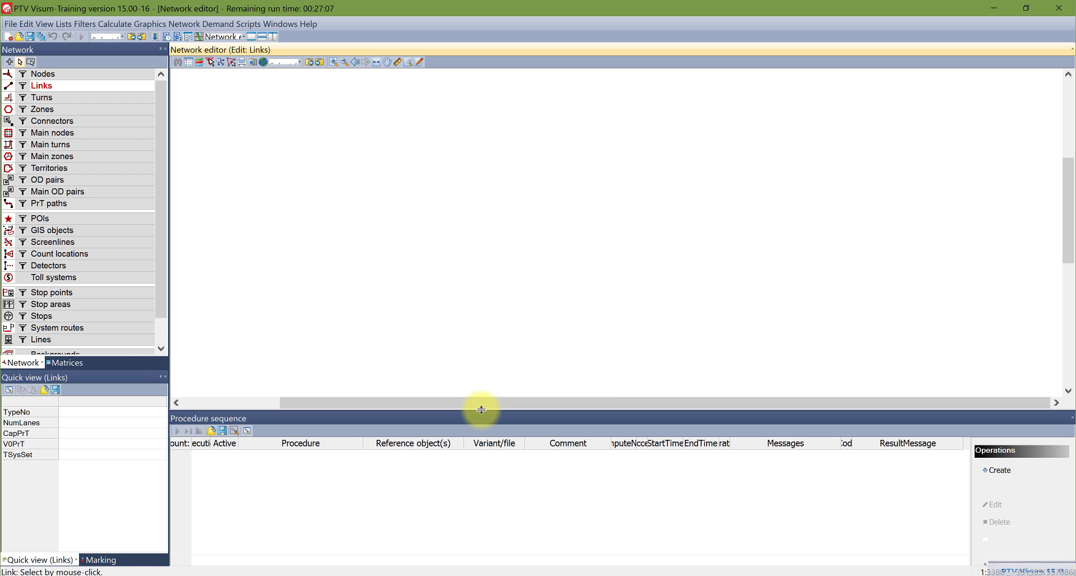
click(274, 38)
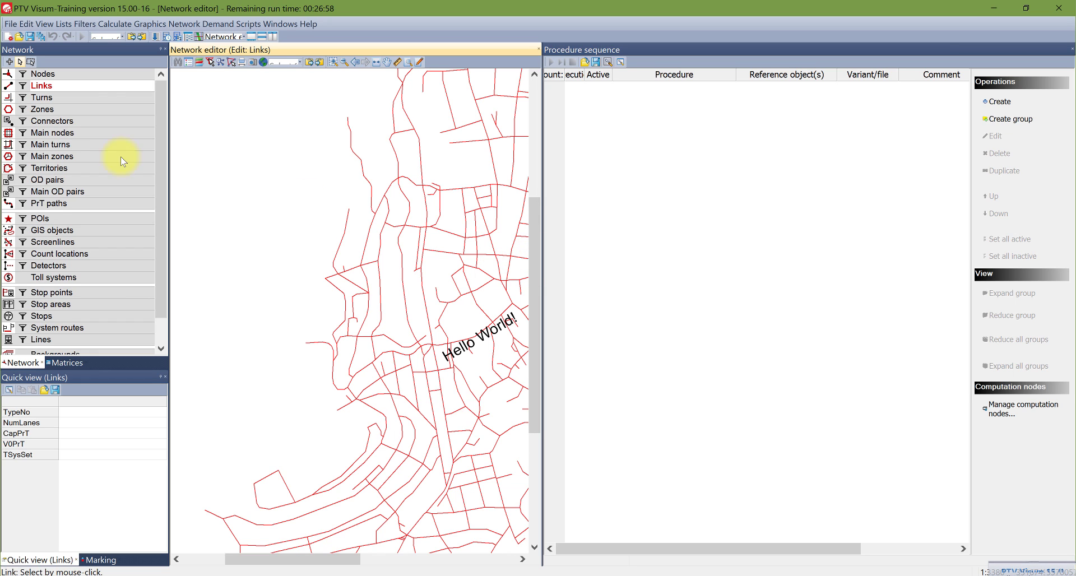
- Open the list of links, and close both the procedure sequence and the links list to leave only the network editor
right_click(97, 86)
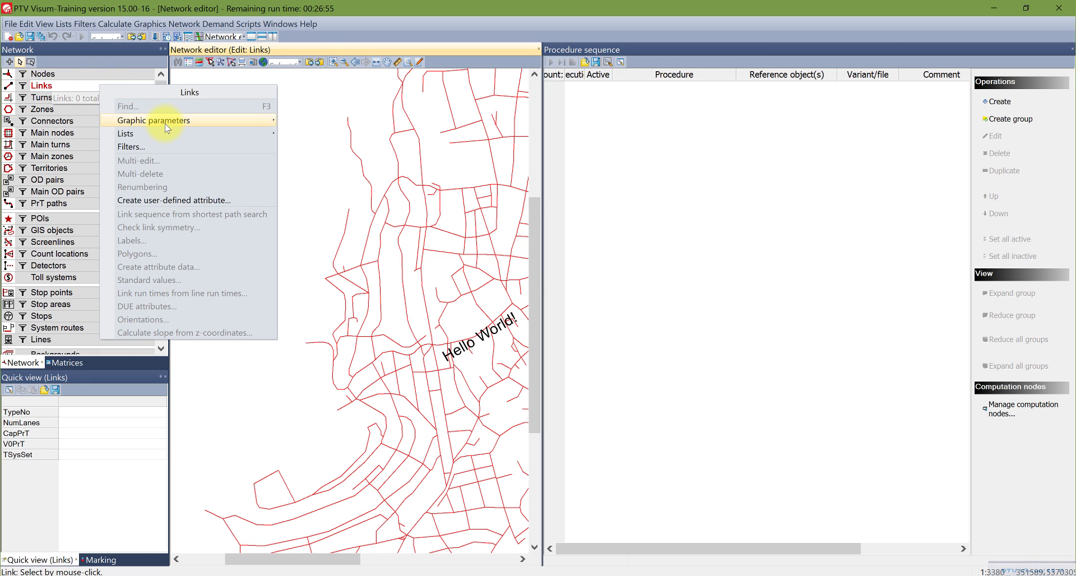
key(Escape)
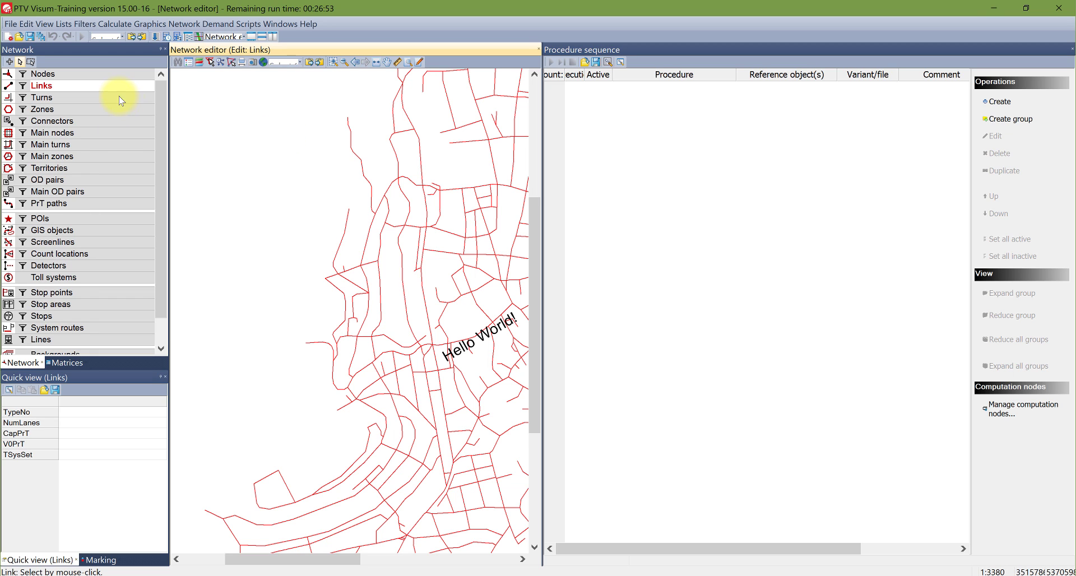
right_click(117, 87)
mouse_move(151, 134)
click(307, 135)
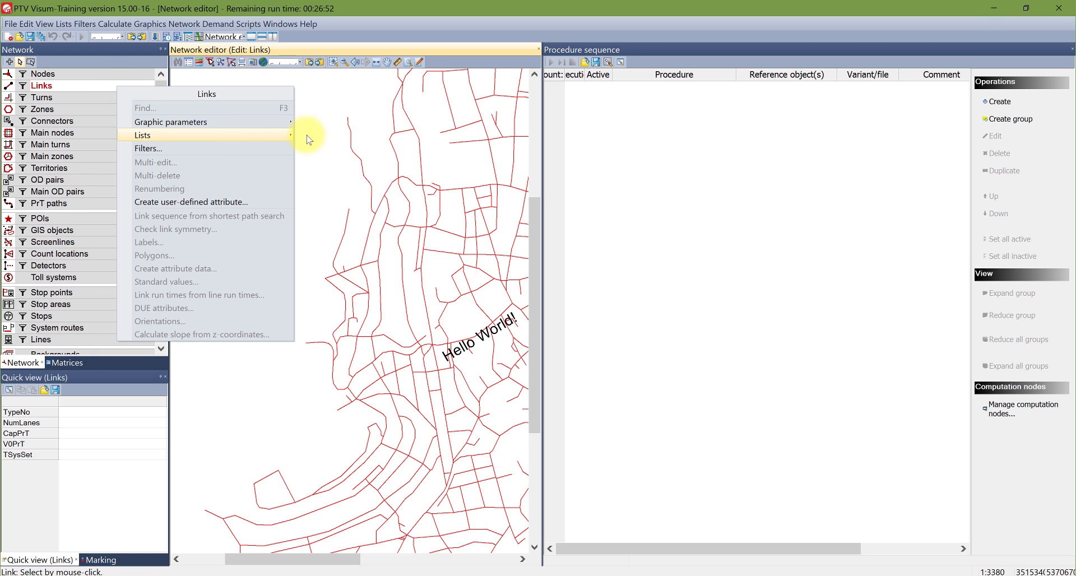
click(1071, 50)
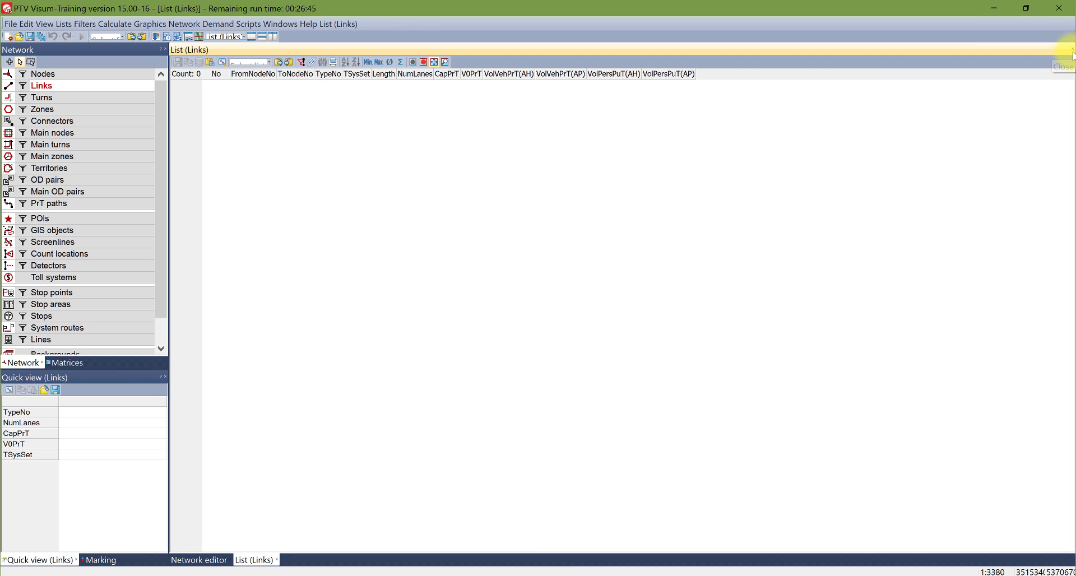
click(1072, 51)
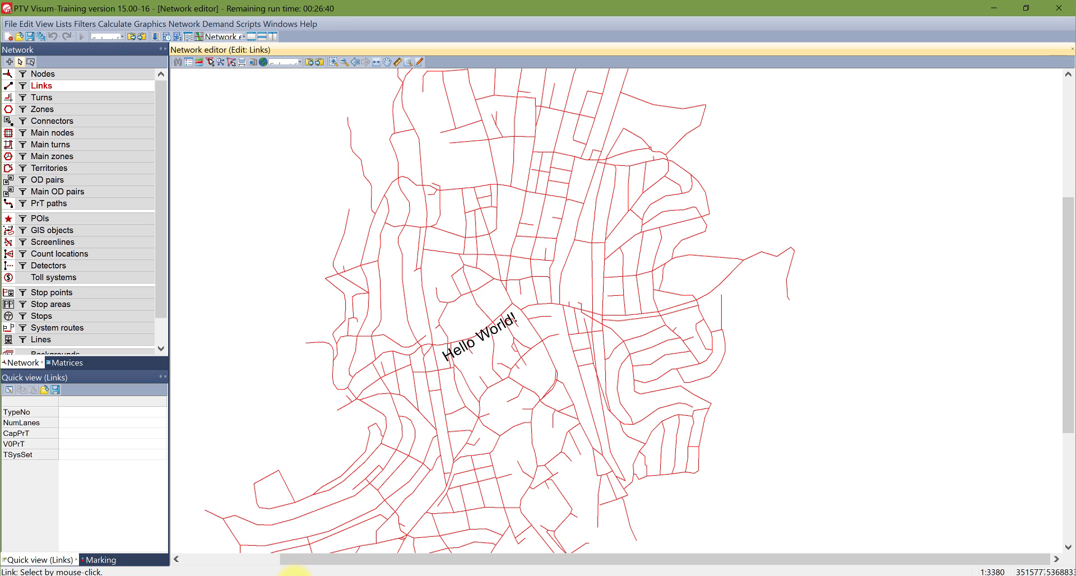
- Switch to the Visum window with the imported nodes and links, and open its links list side by side with a wider network editor
click(370, 533)
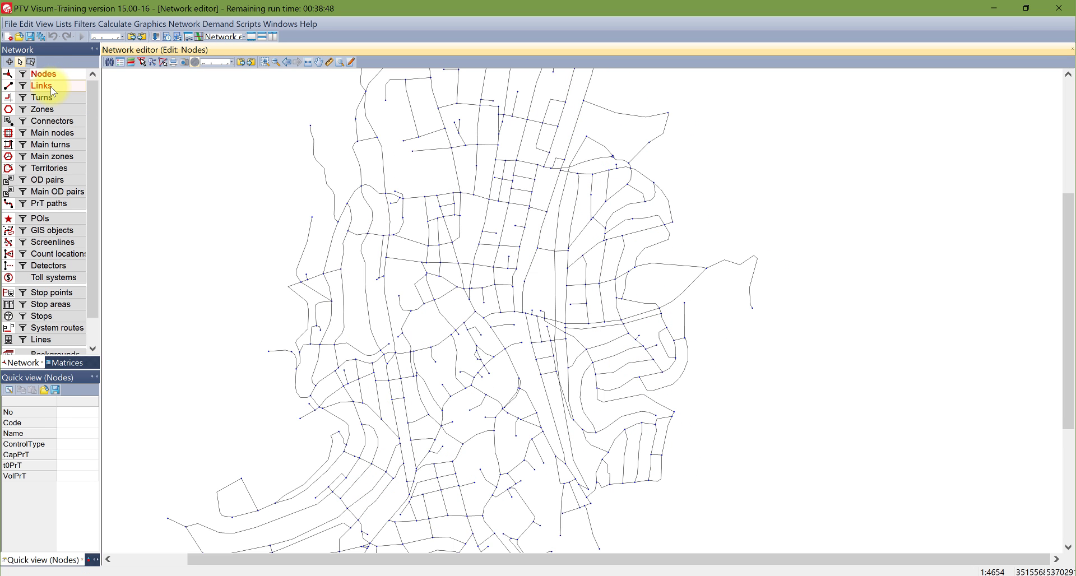
right_click(49, 86)
mouse_move(187, 140)
click(255, 137)
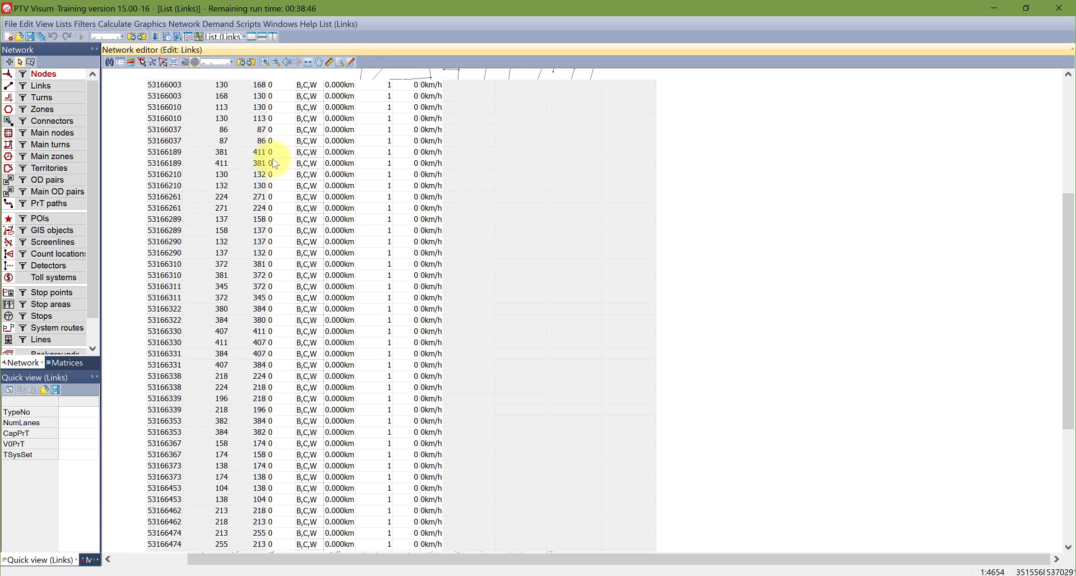
click(273, 37)
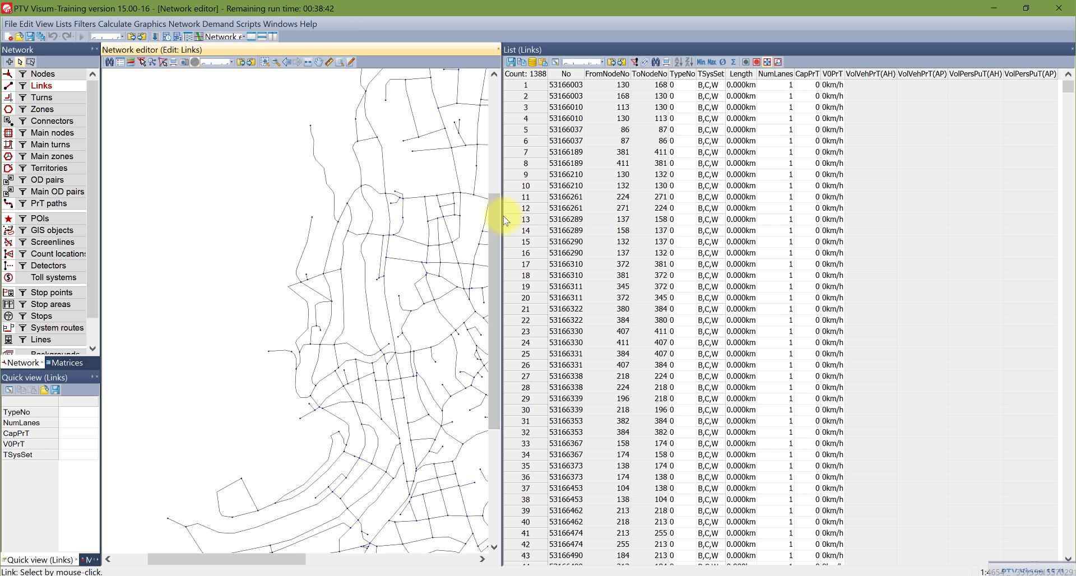
drag(597, 220, 727, 222)
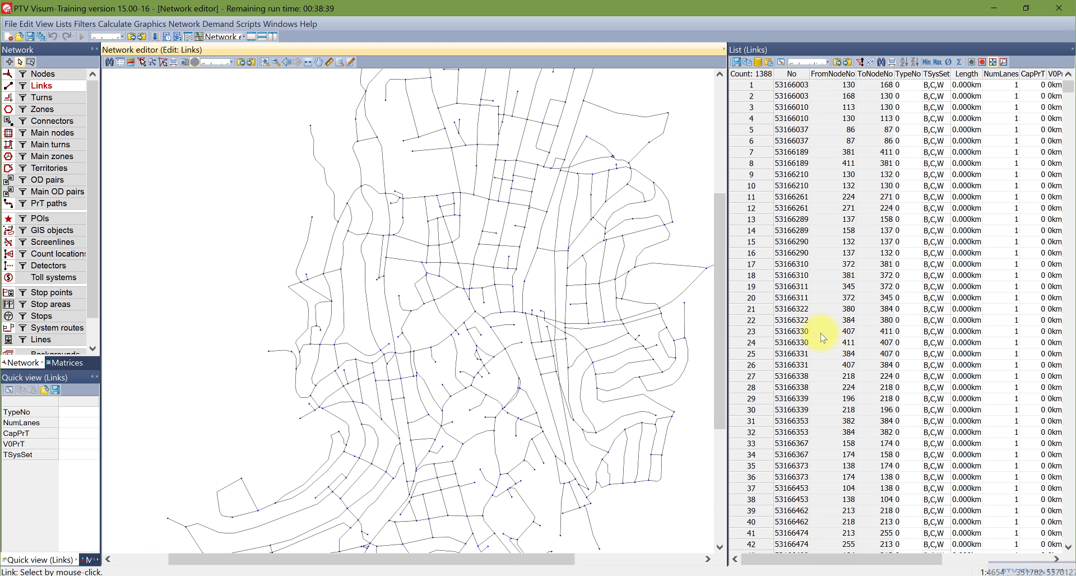
- Select various links in the list, including rows 15, 78 and 1180, to locate each one in the network editor
click(796, 268)
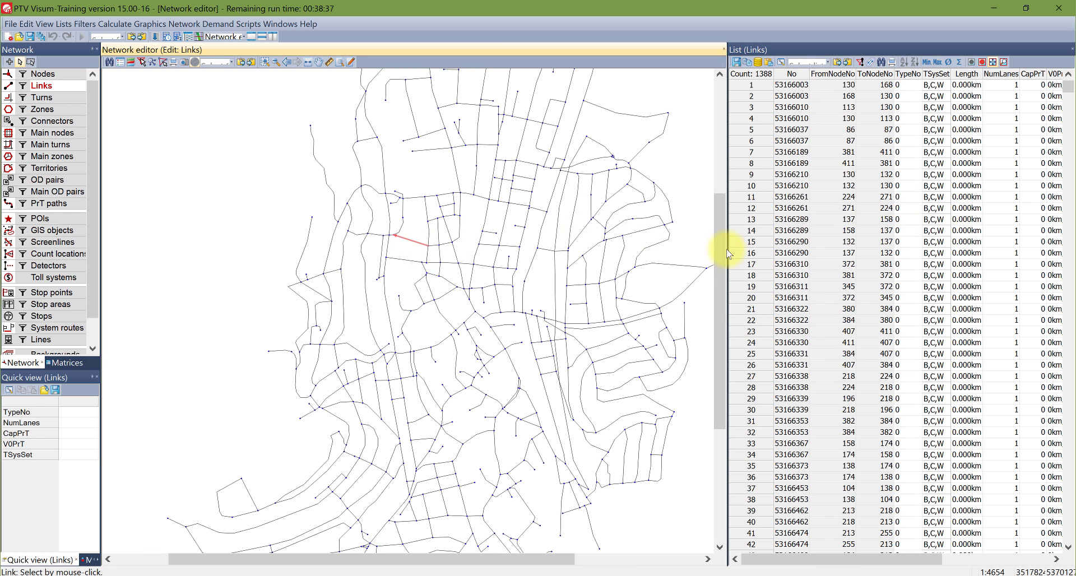
click(807, 244)
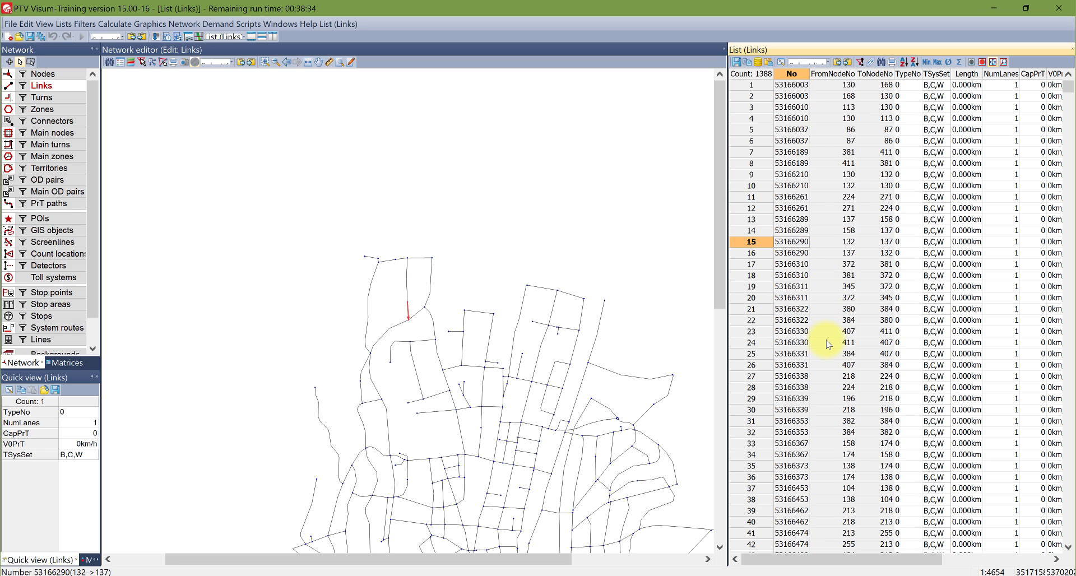
scroll(829, 344, down, 17)
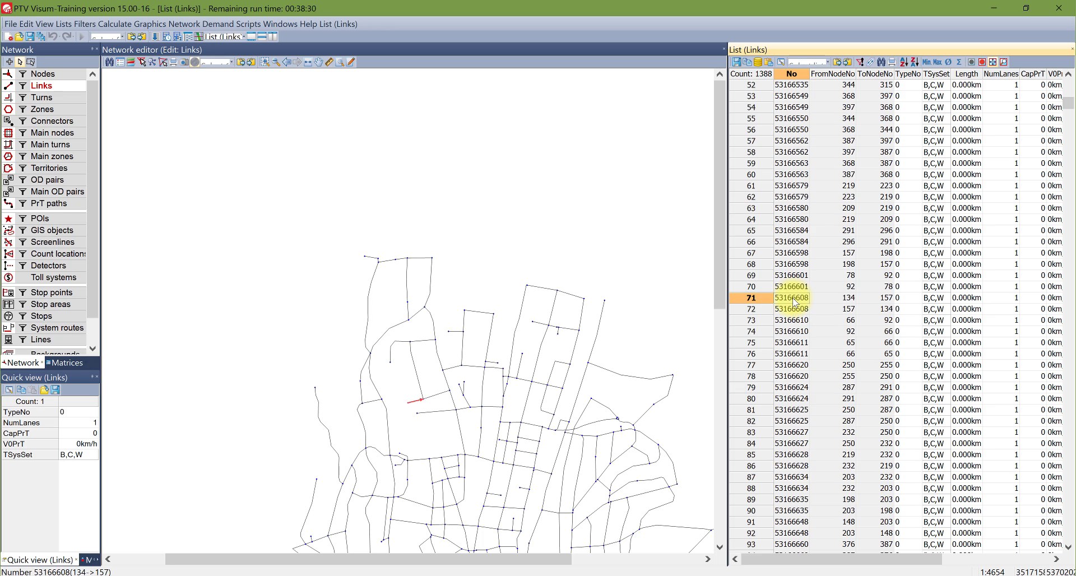
click(797, 342)
click(792, 377)
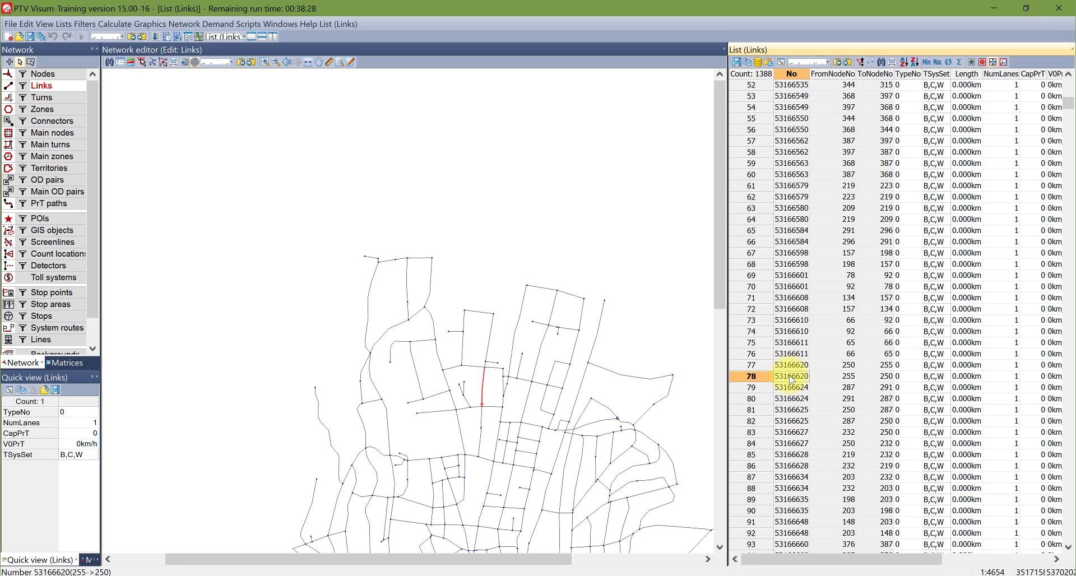
scroll(805, 398, down, 20)
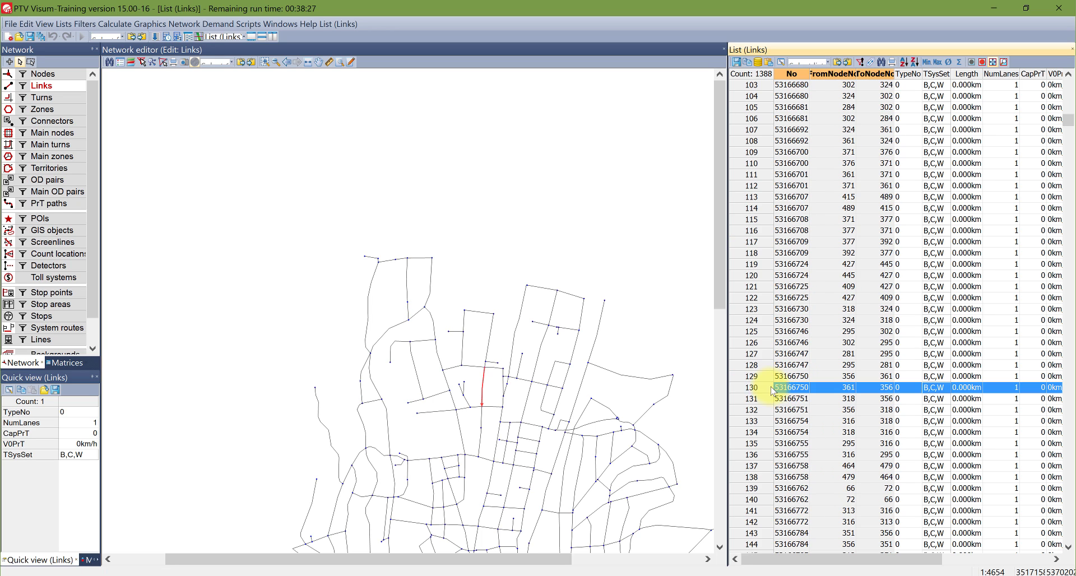
click(807, 432)
scroll(807, 432, down, 20)
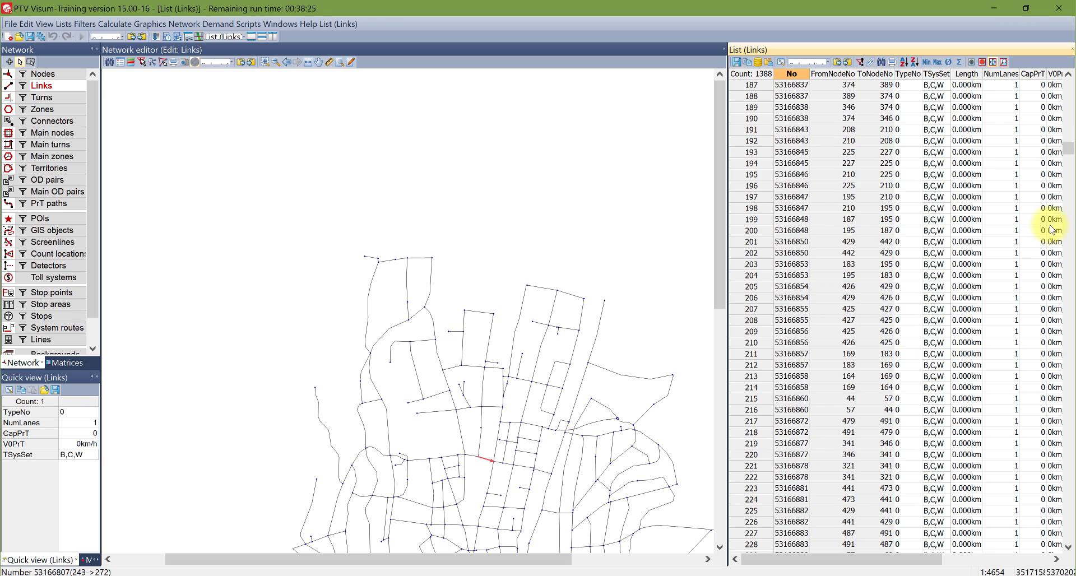
click(1069, 471)
click(812, 432)
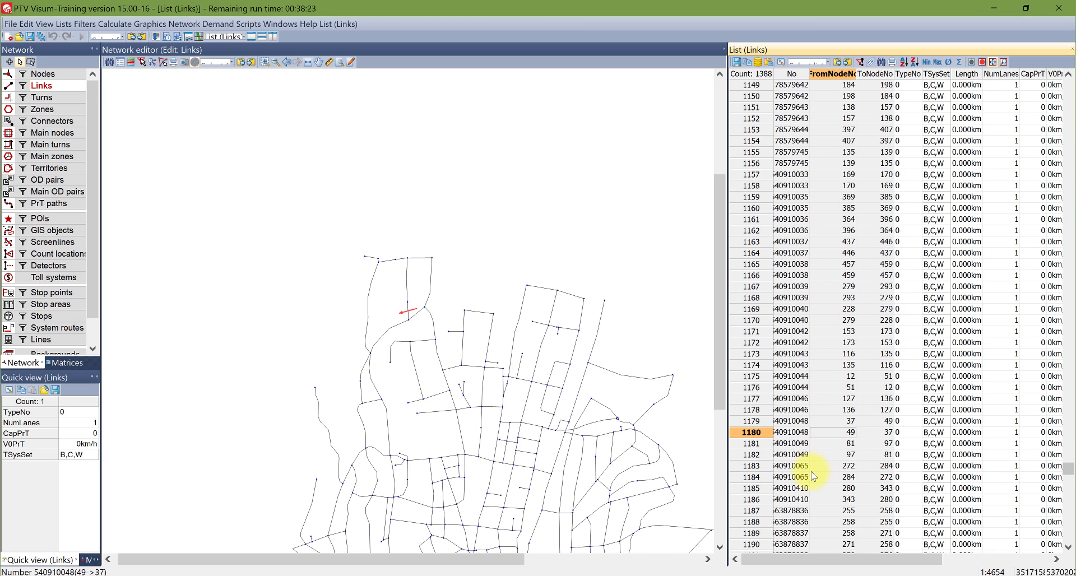